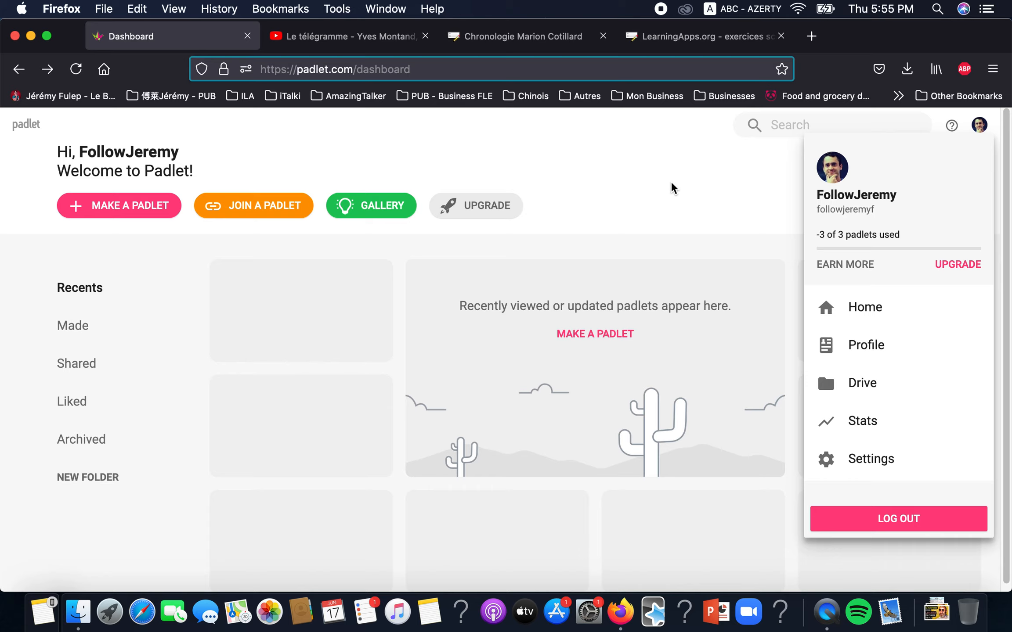
Step: Start making a new padlet and browse the blank layouts on offer
{"action": "left_click", "coordinate": [672, 185]}
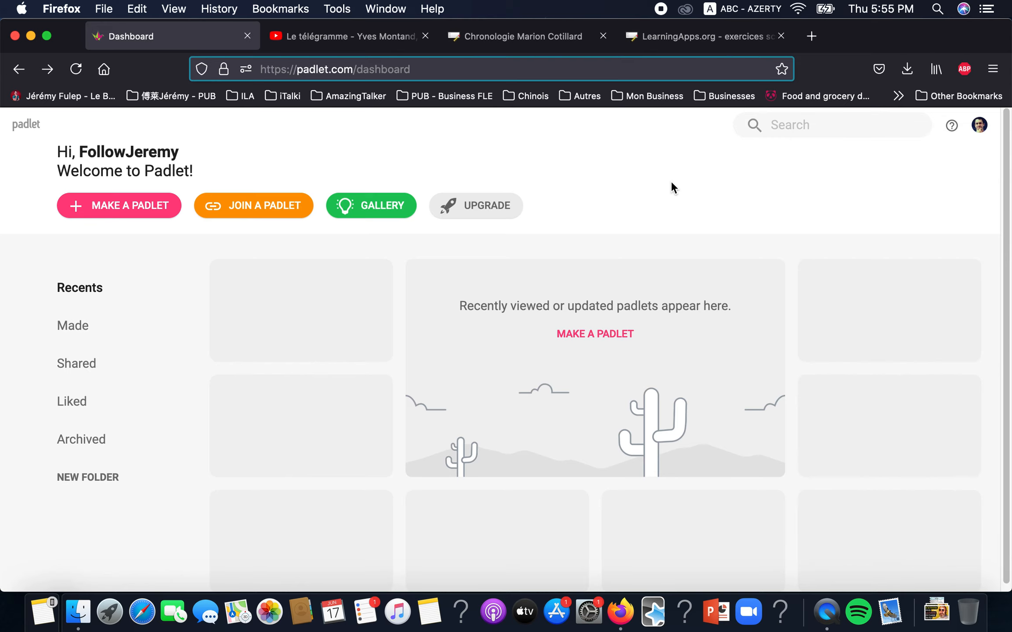
{"action": "left_click", "coordinate": [149, 210]}
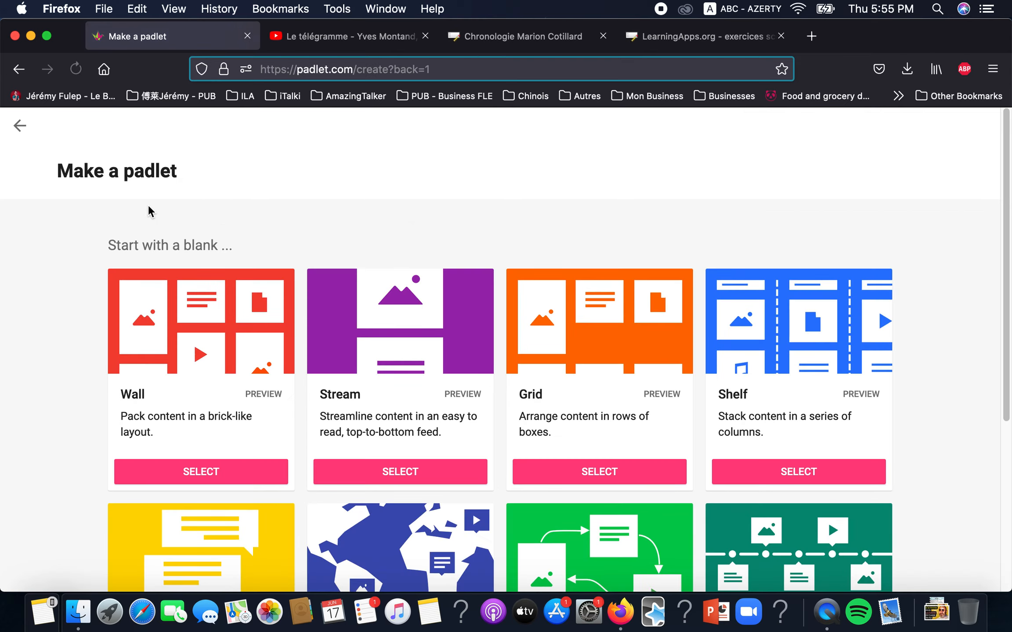
{"action": "scroll", "coordinate": [259, 267], "scroll_direction": "down", "scroll_amount": 5}
{"action": "scroll", "coordinate": [259, 269], "scroll_direction": "up", "scroll_amount": 3}
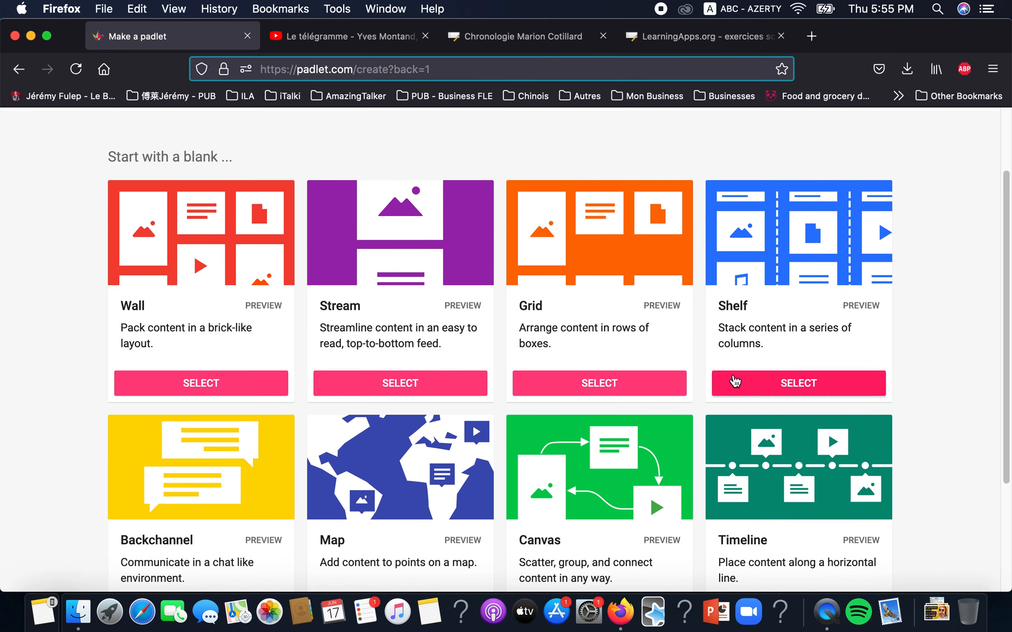
Step: Open the bookmarked ILA STANDARD C1 padlet in a new tab placed next to the padlet creation tab
{"action": "left_click", "coordinate": [809, 31]}
{"action": "left_click_drag", "start_coordinate": [834, 36], "coordinate": [225, 39]}
{"action": "left_click", "coordinate": [225, 38]}
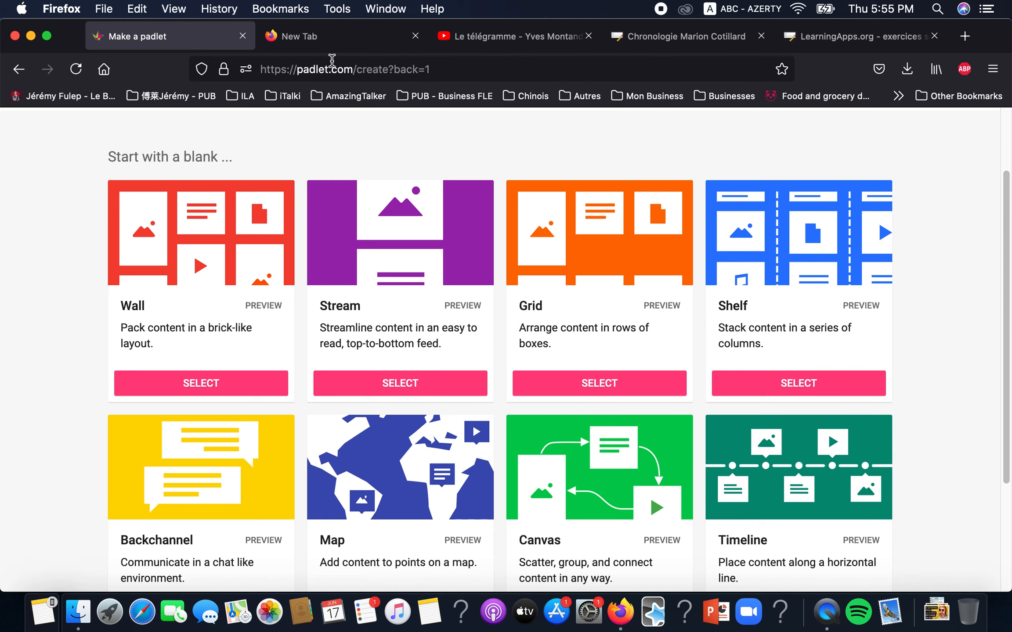
{"action": "left_click", "coordinate": [344, 40]}
{"action": "left_click", "coordinate": [352, 96]}
{"action": "left_click", "coordinate": [256, 97]}
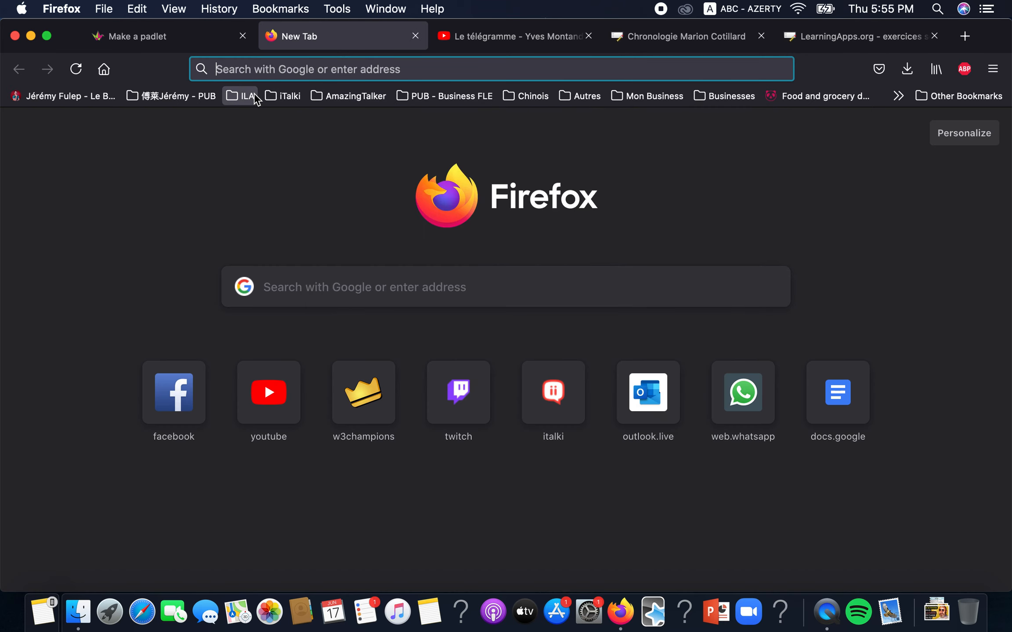
{"action": "left_click", "coordinate": [396, 519]}
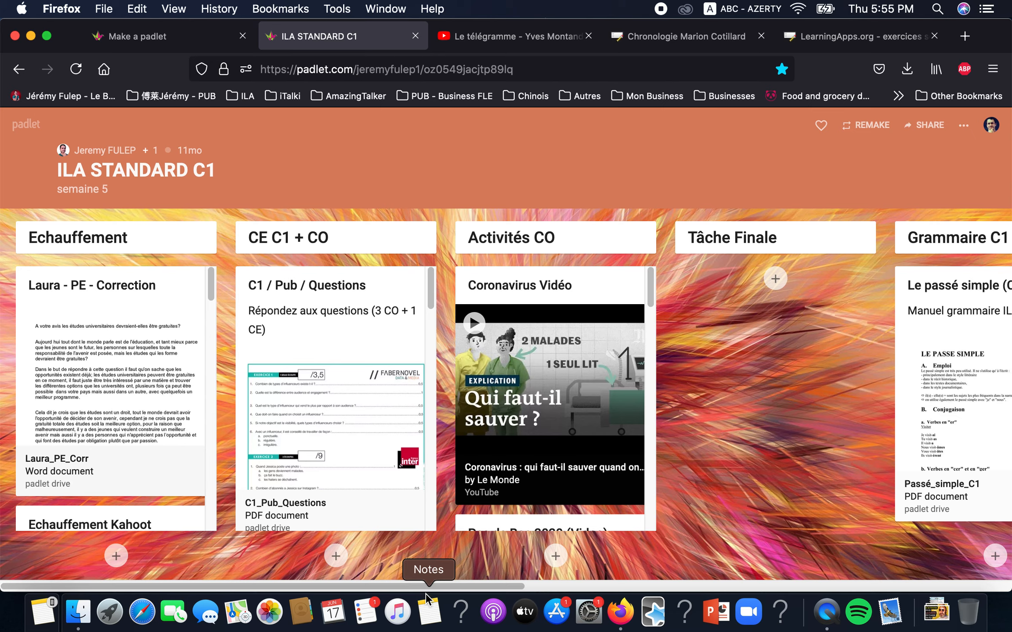
Step: Examine the posts in the Echauffement, CE C1 + CO and Activités CO columns of the ILA STANDARD C1 padlet
{"action": "left_click_drag", "start_coordinate": [428, 586], "coordinate": [326, 548]}
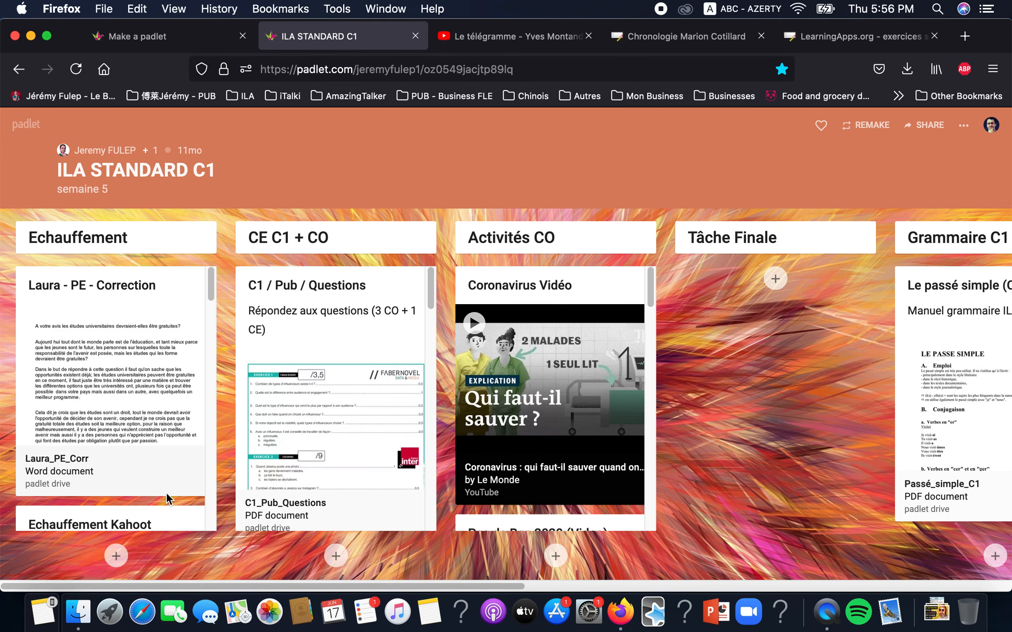
{"action": "scroll", "coordinate": [377, 426], "scroll_direction": "down", "scroll_amount": 1}
{"action": "scroll", "coordinate": [377, 426], "scroll_direction": "down", "scroll_amount": 10}
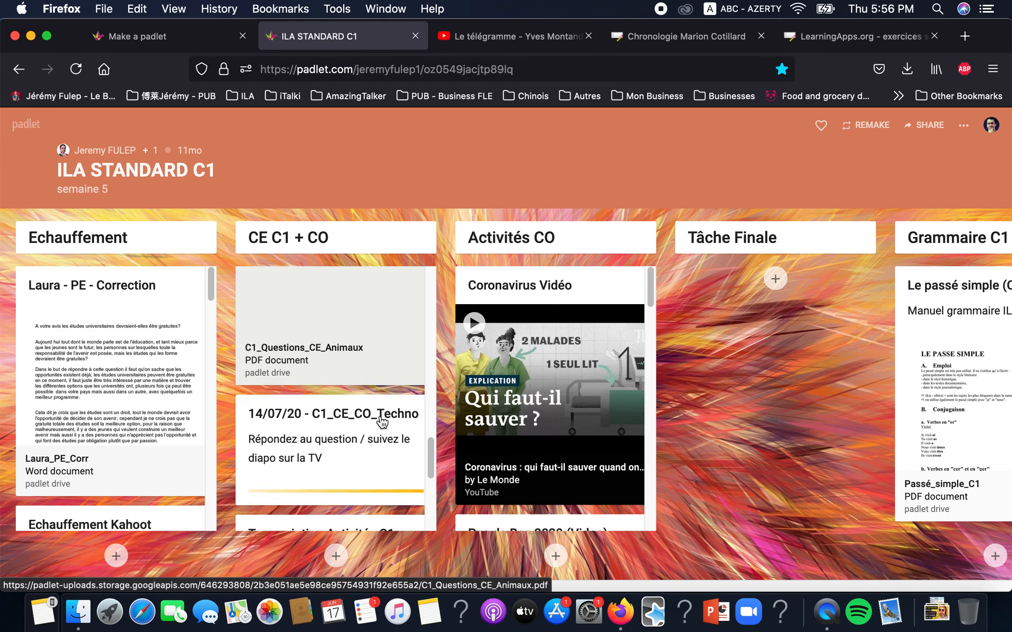
{"action": "scroll", "coordinate": [76, 385], "scroll_direction": "down", "scroll_amount": 10}
{"action": "scroll", "coordinate": [83, 372], "scroll_direction": "down", "scroll_amount": 15}
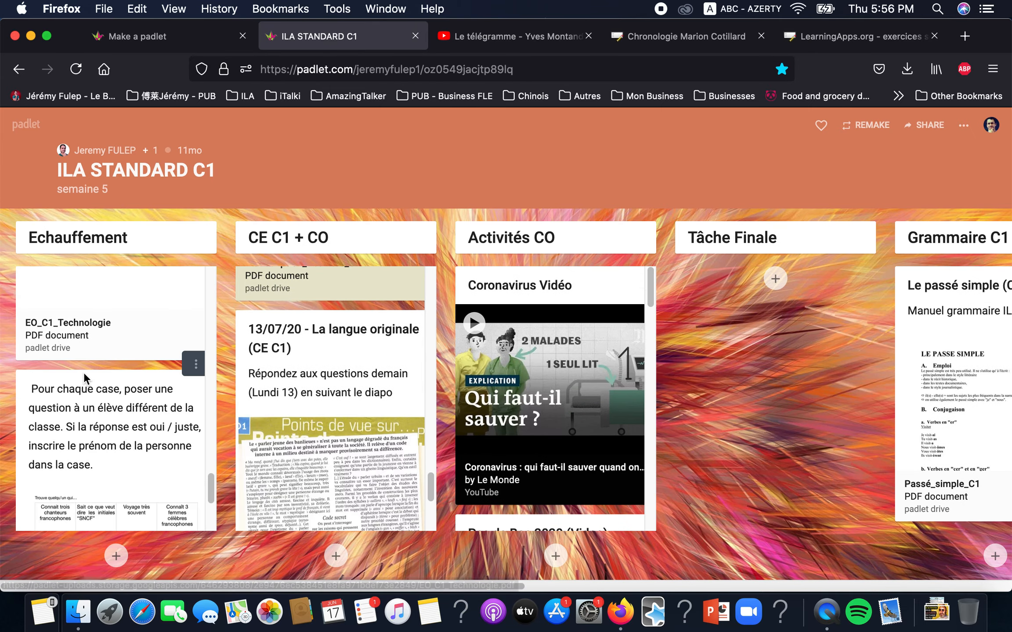
{"action": "scroll", "coordinate": [84, 372], "scroll_direction": "up", "scroll_amount": 3}
{"action": "scroll", "coordinate": [632, 367], "scroll_direction": "down", "scroll_amount": 15}
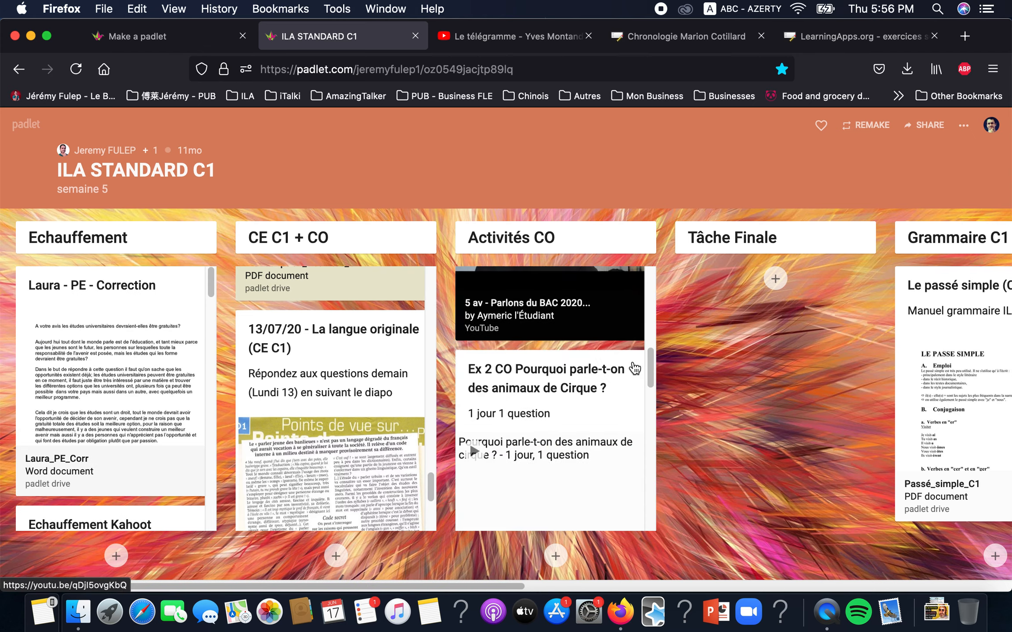
{"action": "scroll", "coordinate": [608, 355], "scroll_direction": "up", "scroll_amount": 15}
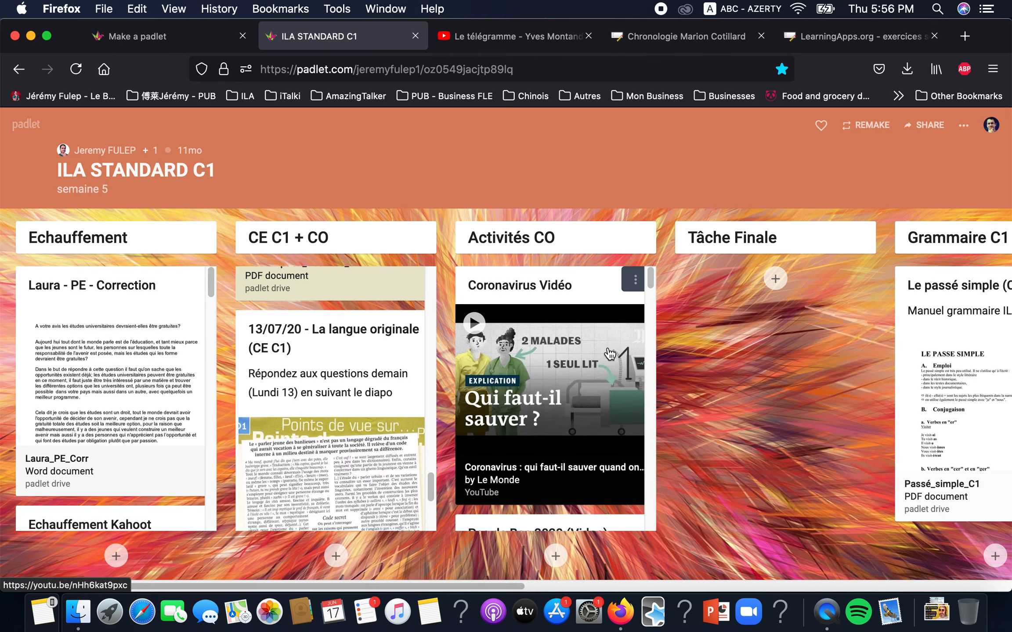
Step: Return to the layout choices and create a blank padlet with the Shelf layout
{"action": "left_click", "coordinate": [178, 42]}
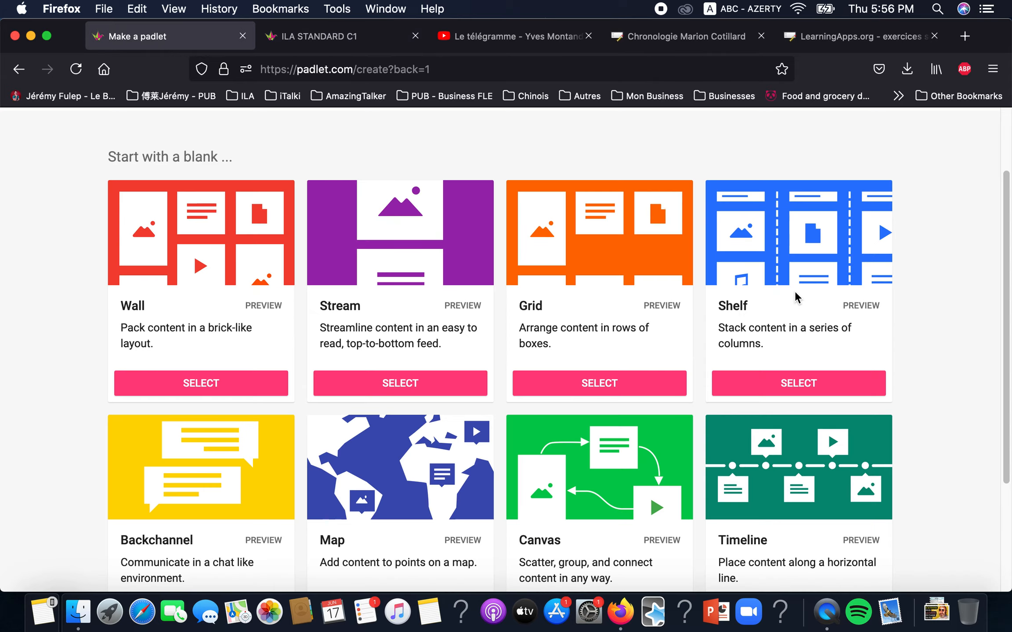
{"action": "left_click", "coordinate": [794, 382]}
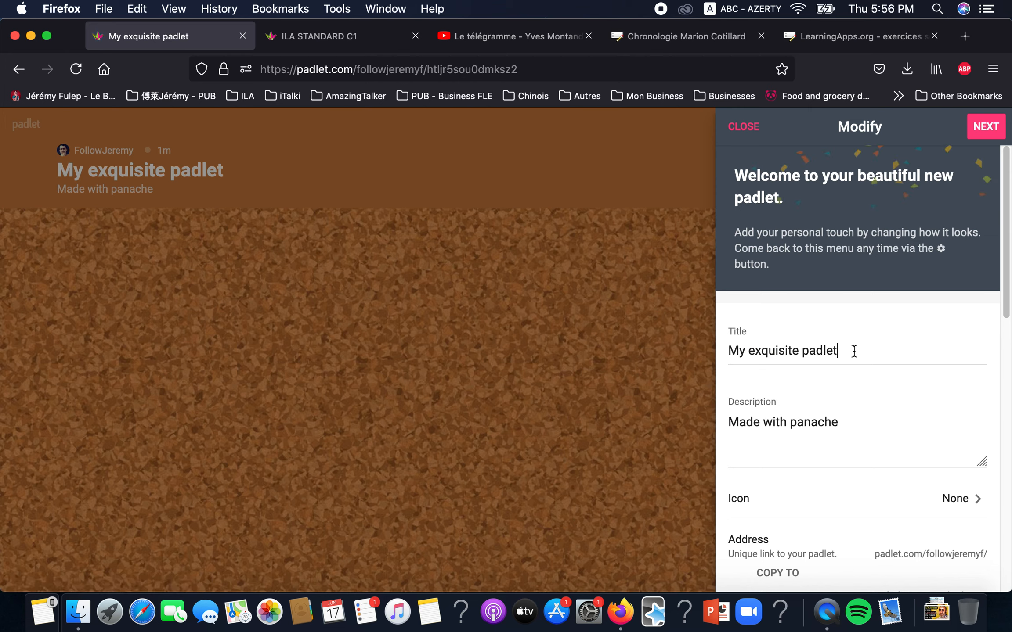
Step: Title the new padlet "Mon Padlet C1" and replace its description with "-"
{"action": "left_click_drag", "start_coordinate": [853, 352], "coordinate": [719, 350]}
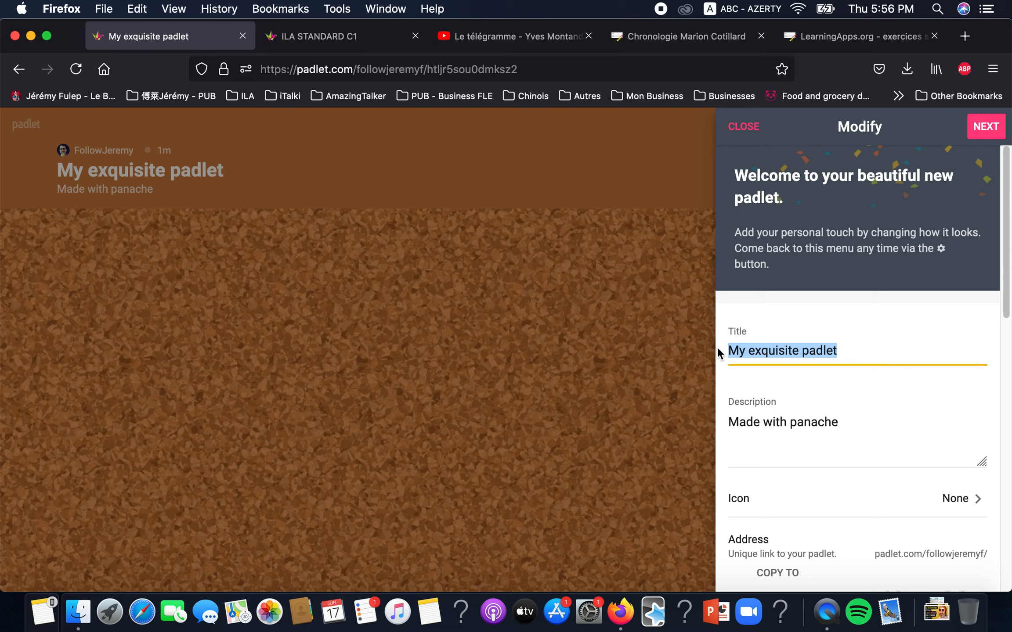
{"action": "type", "text": "Mon Padlet"}
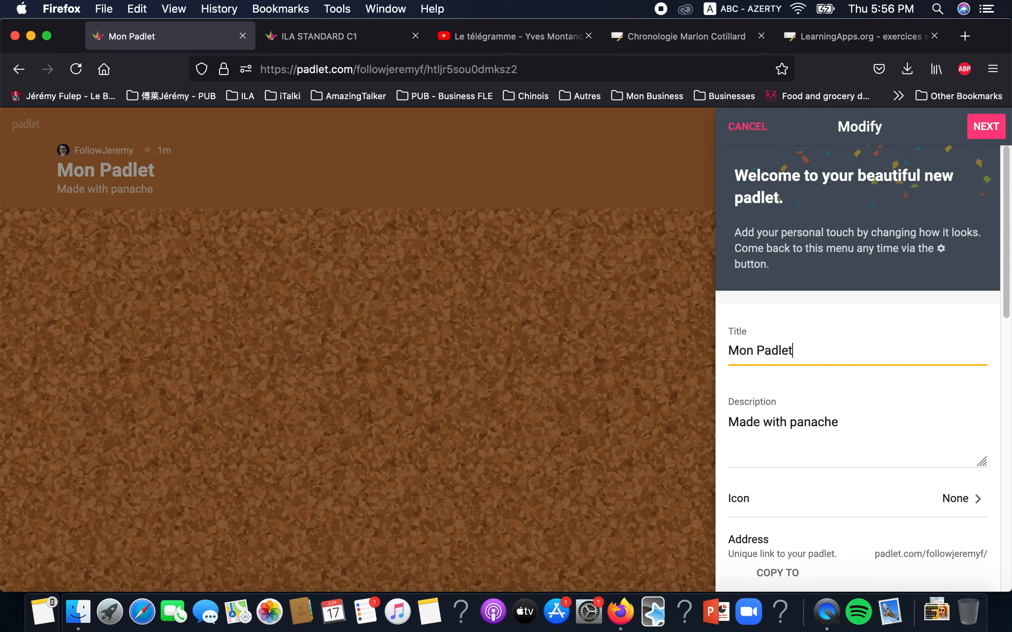
{"action": "type", "text": " C1"}
{"action": "left_click_drag", "start_coordinate": [827, 348], "coordinate": [698, 355]}
{"action": "key", "text": "Right"}
{"action": "left_click_drag", "start_coordinate": [852, 423], "coordinate": [721, 427]}
{"action": "type", "text": "-"}
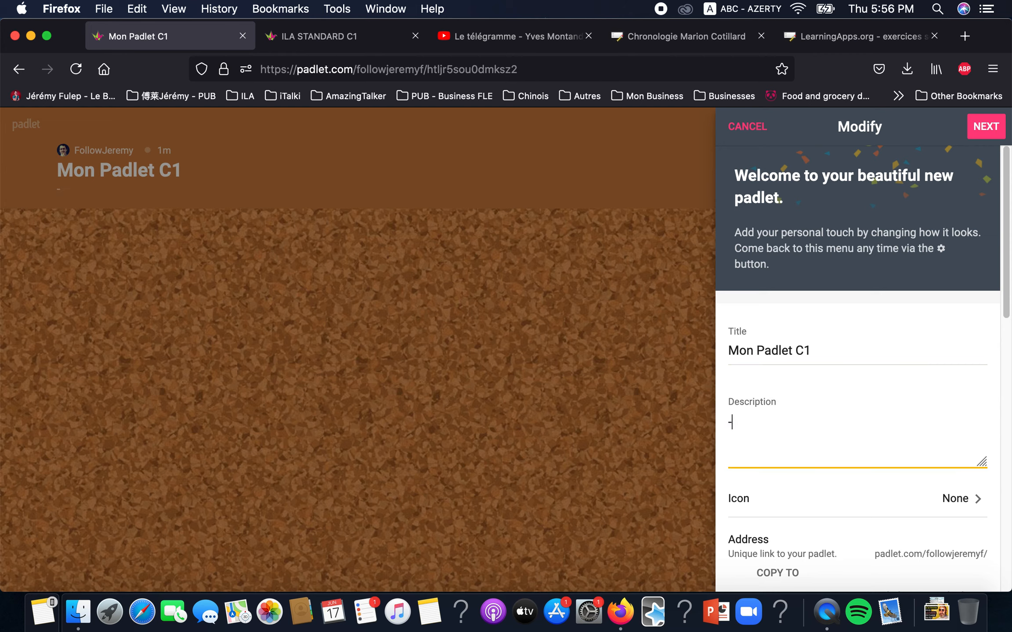
Step: View the icon choices for the padlet without picking one
{"action": "scroll", "coordinate": [901, 422], "scroll_direction": "down", "scroll_amount": 5}
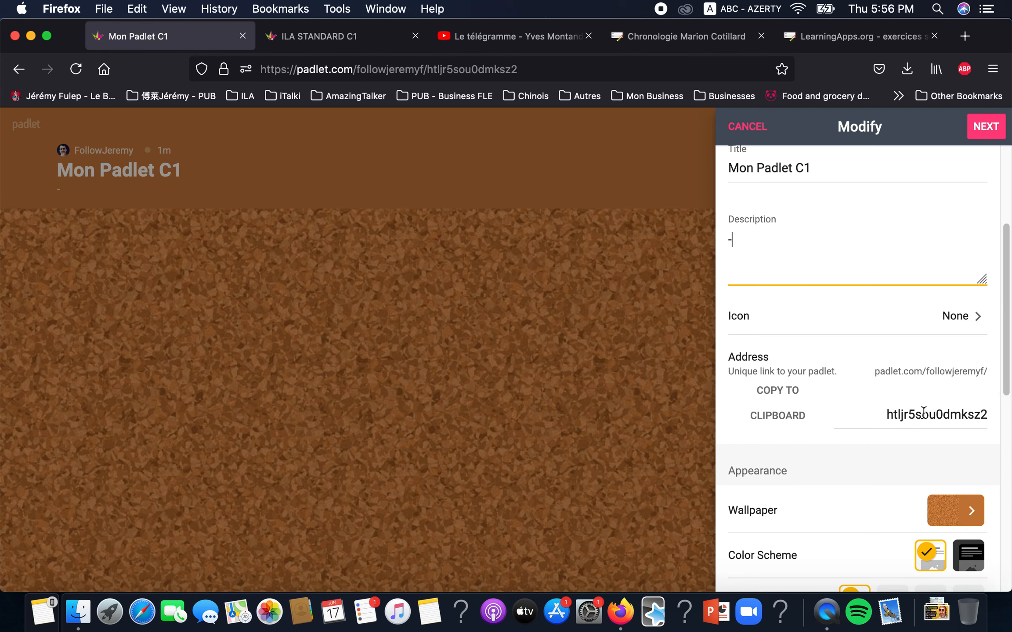
{"action": "scroll", "coordinate": [896, 351], "scroll_direction": "down", "scroll_amount": 2}
{"action": "left_click", "coordinate": [915, 286]}
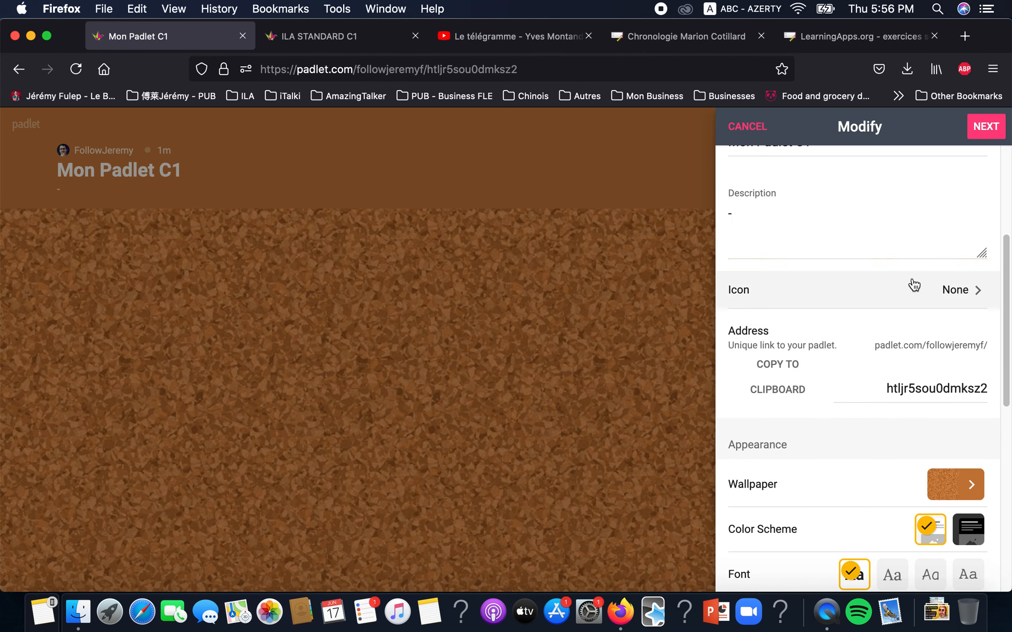
{"action": "left_click", "coordinate": [740, 127]}
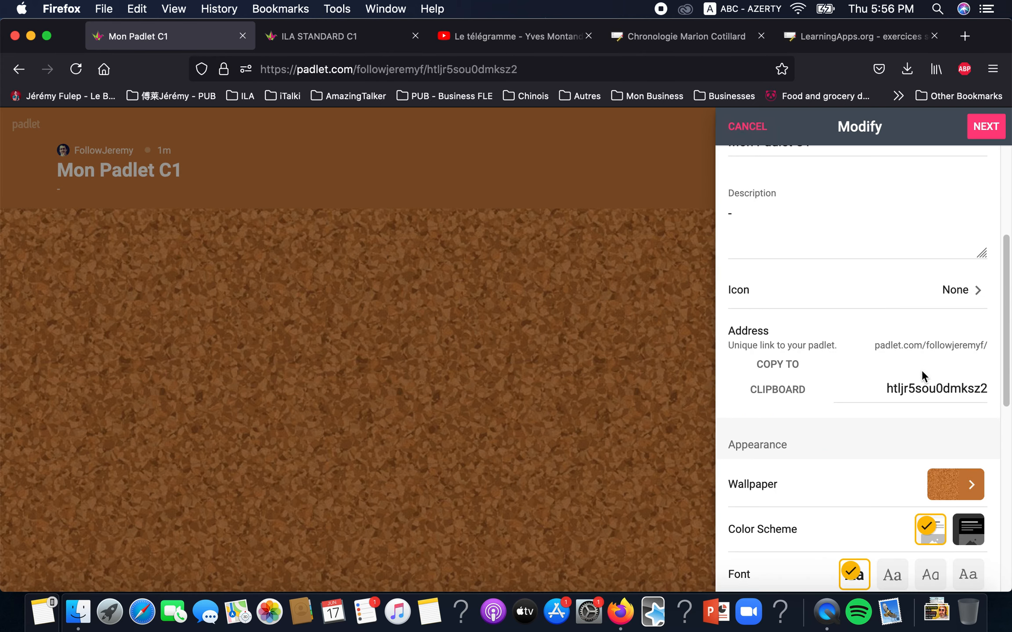
Step: Look through the wallpaper options, including the Pictures category, and return to the padlet settings
{"action": "scroll", "coordinate": [918, 375], "scroll_direction": "down", "scroll_amount": 4}
{"action": "scroll", "coordinate": [914, 378], "scroll_direction": "down", "scroll_amount": 2}
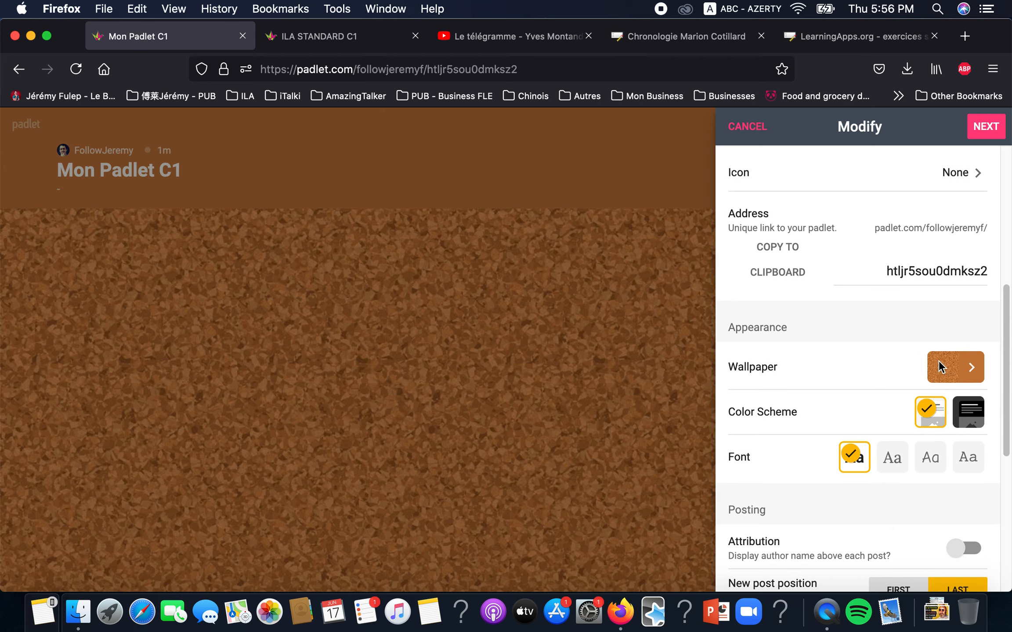
{"action": "scroll", "coordinate": [890, 360], "scroll_direction": "down", "scroll_amount": 2}
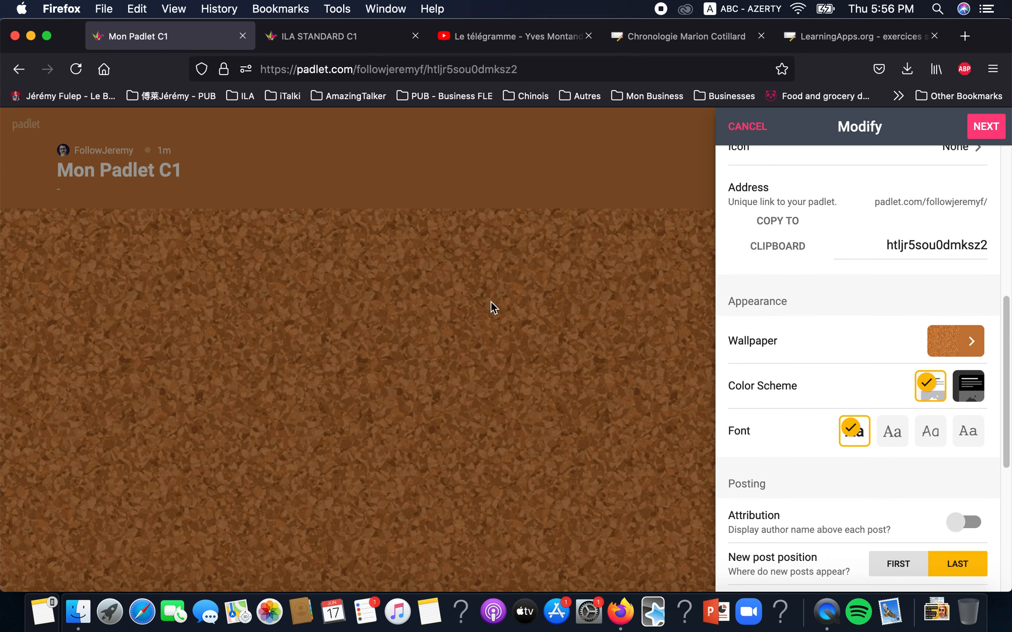
{"action": "left_click", "coordinate": [960, 339]}
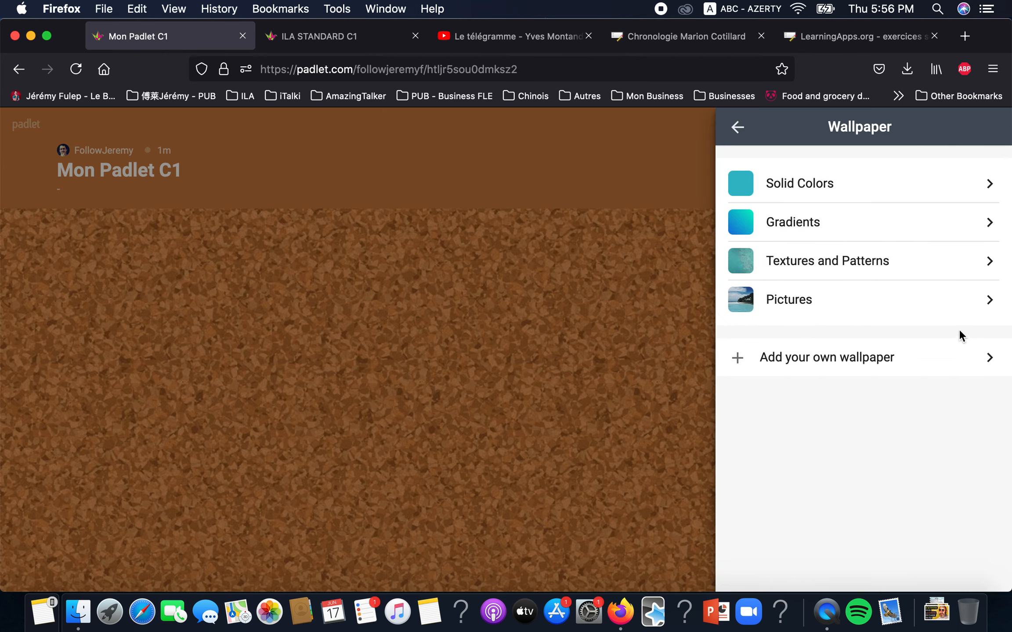
{"action": "left_click", "coordinate": [844, 297]}
{"action": "left_click", "coordinate": [739, 130]}
{"action": "left_click", "coordinate": [739, 131]}
{"action": "scroll", "coordinate": [811, 316], "scroll_direction": "down", "scroll_amount": 2}
{"action": "left_click", "coordinate": [949, 297]}
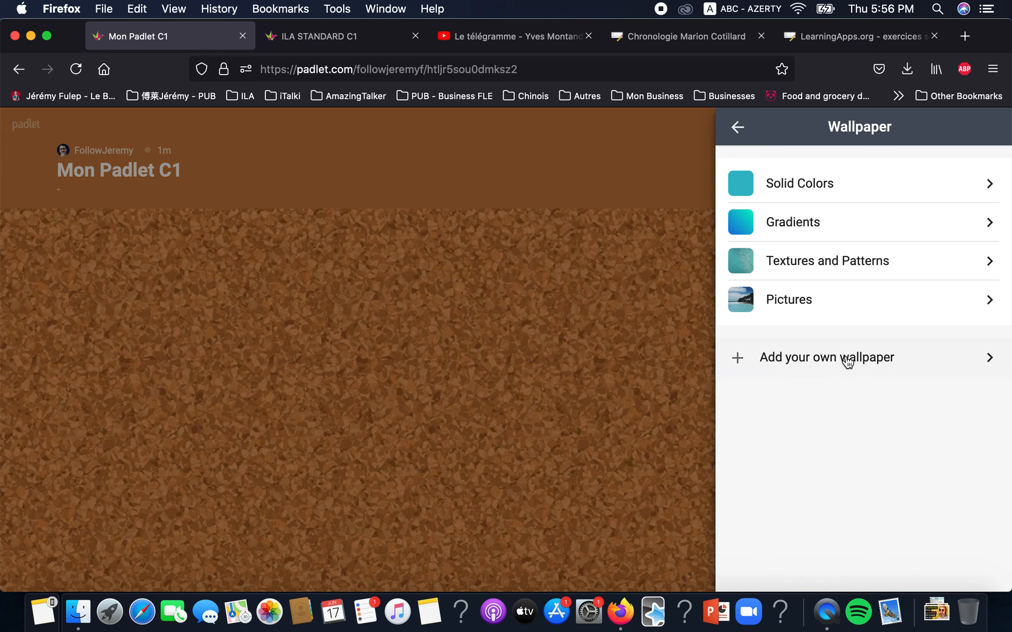
{"action": "left_click", "coordinate": [738, 127]}
Step: Try the dark color scheme and switch back to the light one
{"action": "scroll", "coordinate": [857, 320], "scroll_direction": "down", "scroll_amount": 1}
{"action": "scroll", "coordinate": [859, 317], "scroll_direction": "down", "scroll_amount": 3}
{"action": "scroll", "coordinate": [858, 305], "scroll_direction": "up", "scroll_amount": 4}
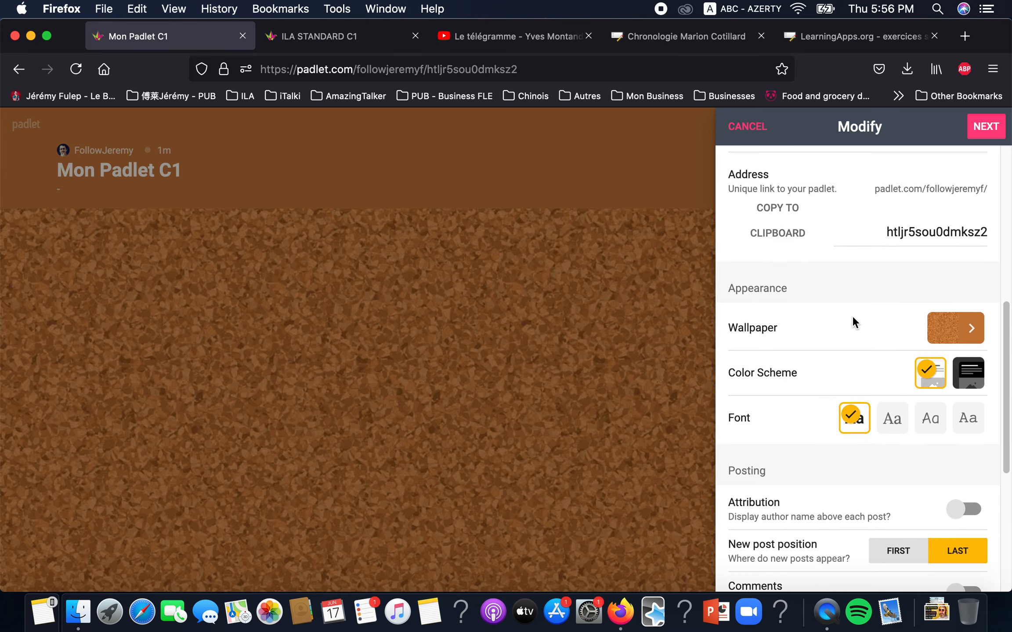
{"action": "scroll", "coordinate": [852, 322], "scroll_direction": "down", "scroll_amount": 2}
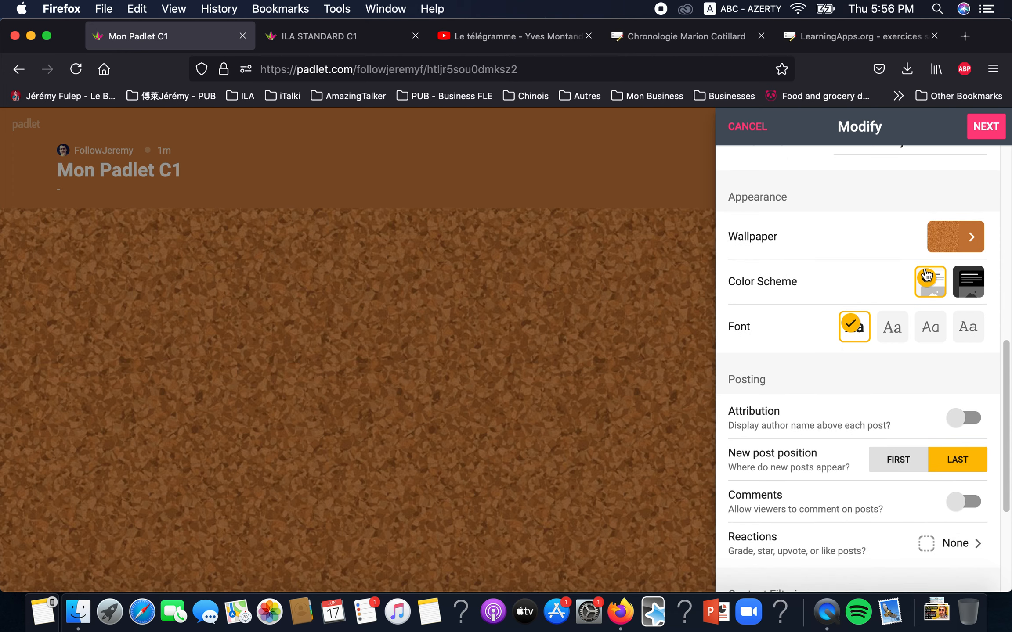
{"action": "left_click", "coordinate": [973, 283]}
{"action": "left_click", "coordinate": [936, 288]}
Step: Review the posting and content filtering settings and enable Filter Profanity
{"action": "scroll", "coordinate": [787, 361], "scroll_direction": "down", "scroll_amount": 2}
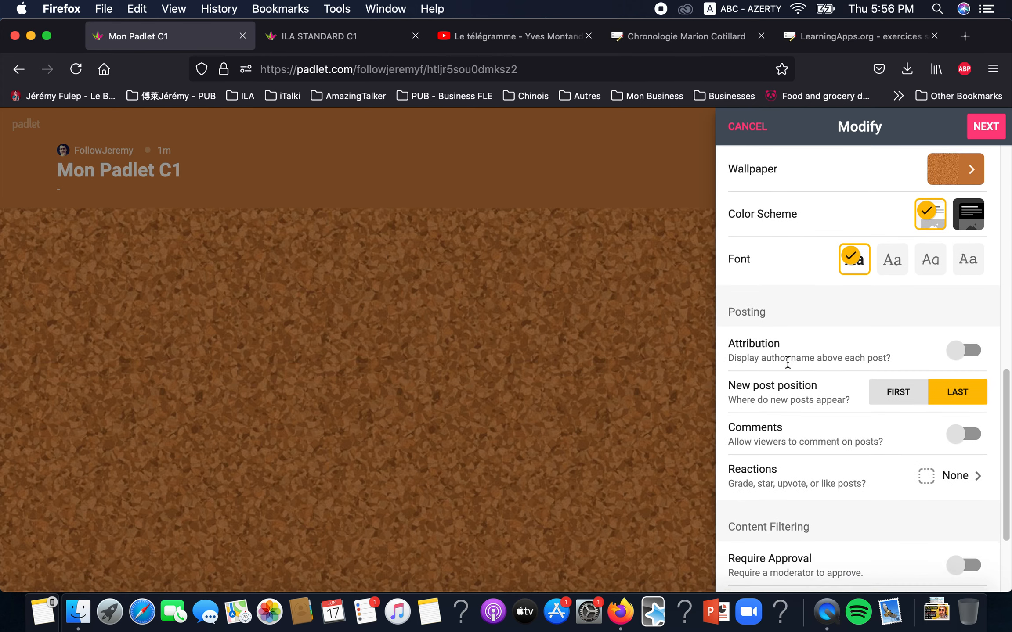
{"action": "scroll", "coordinate": [788, 361], "scroll_direction": "down", "scroll_amount": 3}
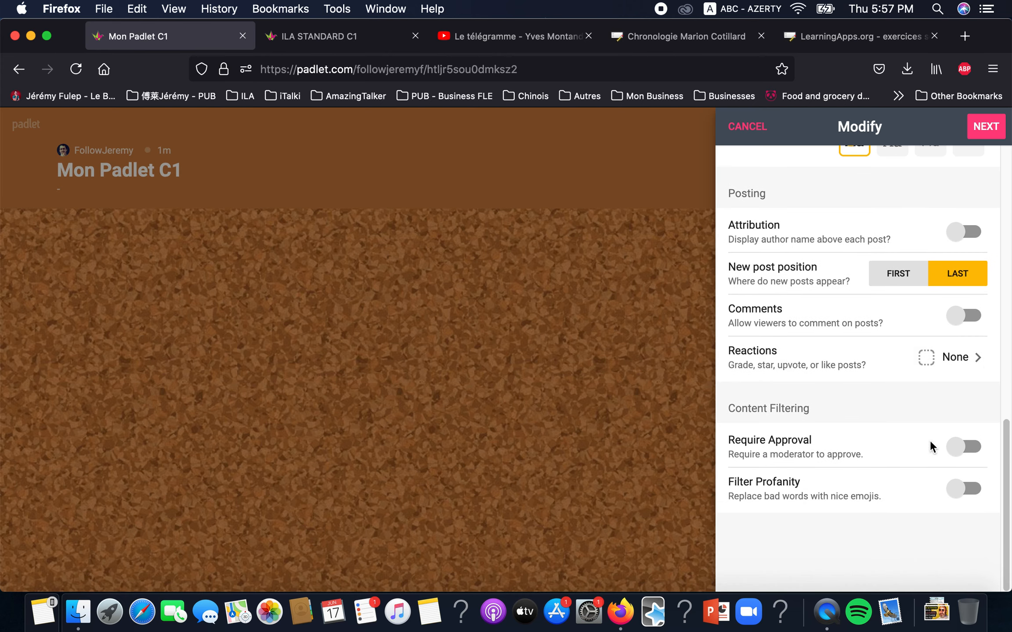
{"action": "scroll", "coordinate": [931, 448], "scroll_direction": "up", "scroll_amount": 1}
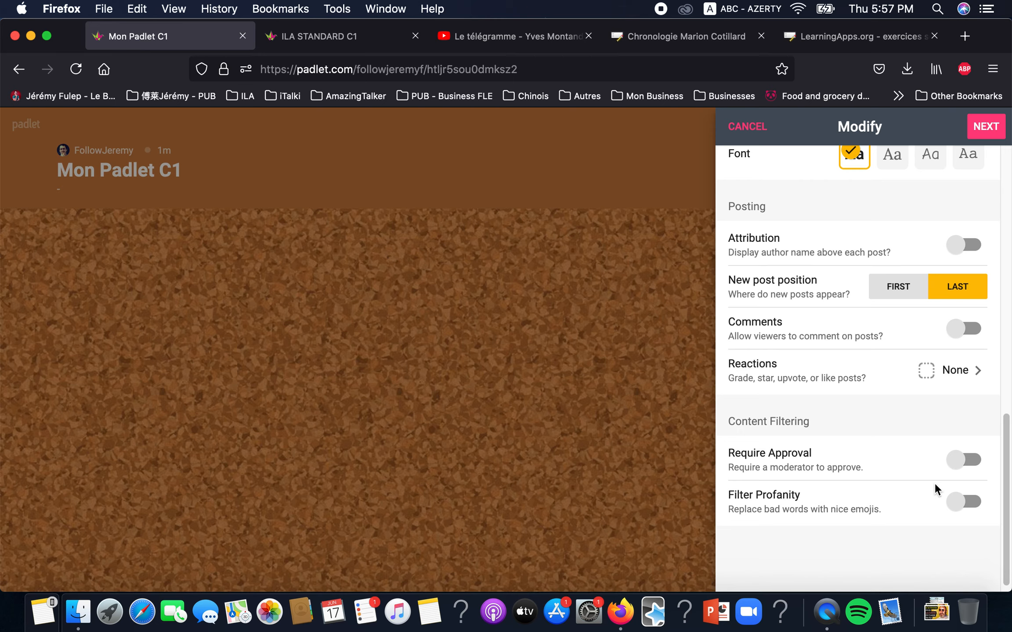
{"action": "left_click", "coordinate": [969, 501]}
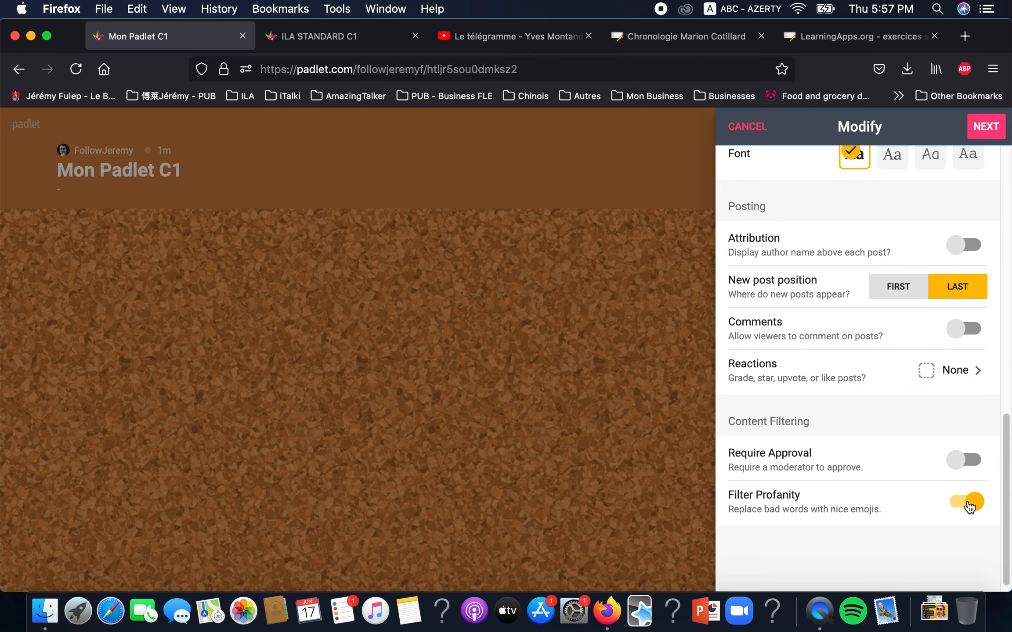
Step: Confirm the padlet settings and proceed to the empty board
{"action": "scroll", "coordinate": [850, 439], "scroll_direction": "up", "scroll_amount": 3}
{"action": "scroll", "coordinate": [848, 438], "scroll_direction": "up", "scroll_amount": 5}
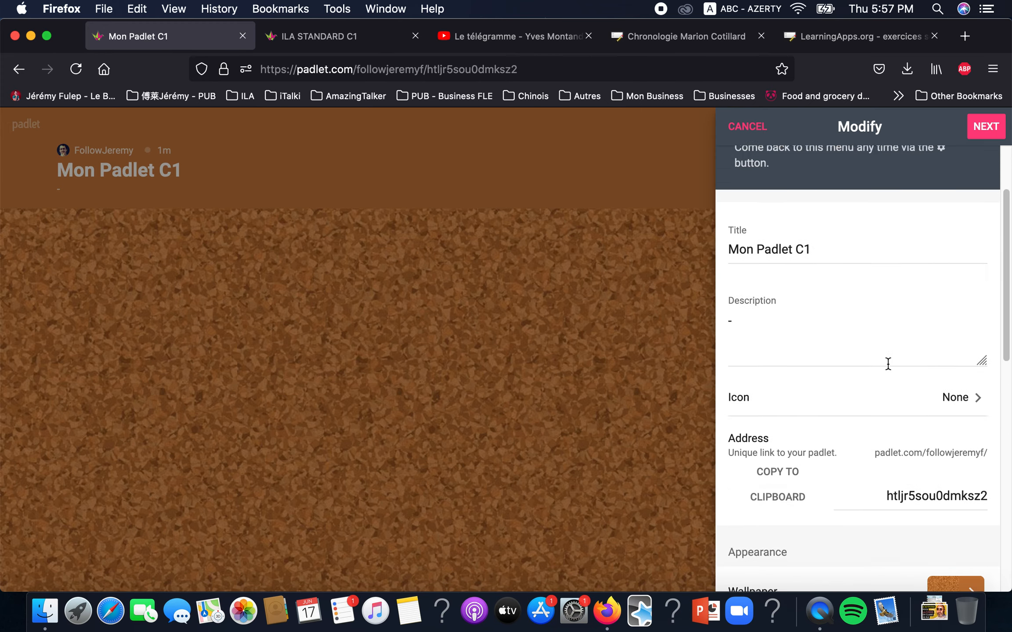
{"action": "left_click", "coordinate": [985, 126]}
{"action": "left_click", "coordinate": [908, 335]}
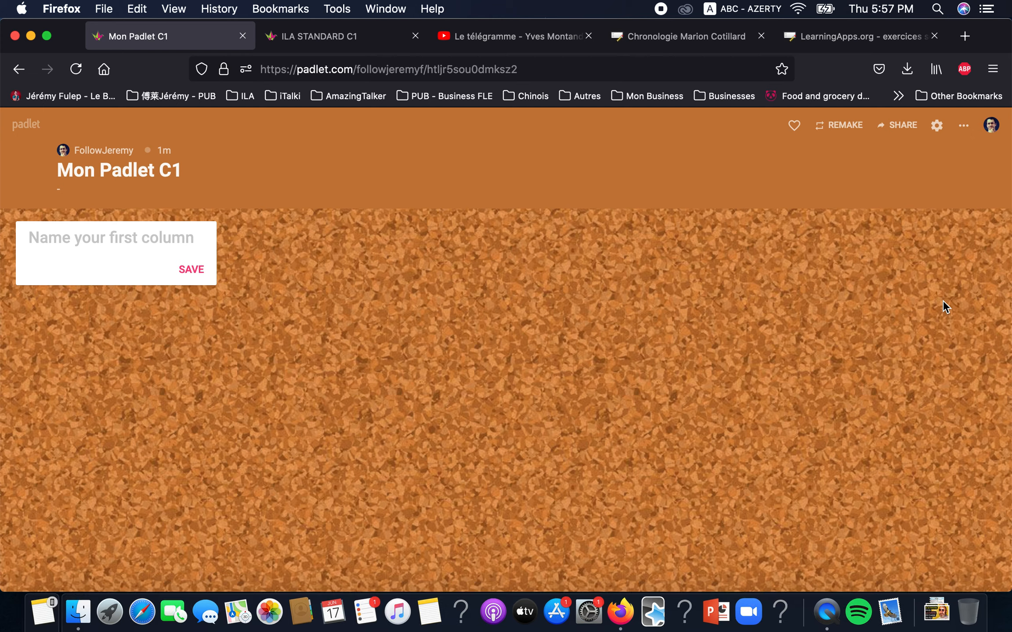
Step: Name the first column "Echauffement C1" and save it
{"action": "type", "text": "Echauffement"}
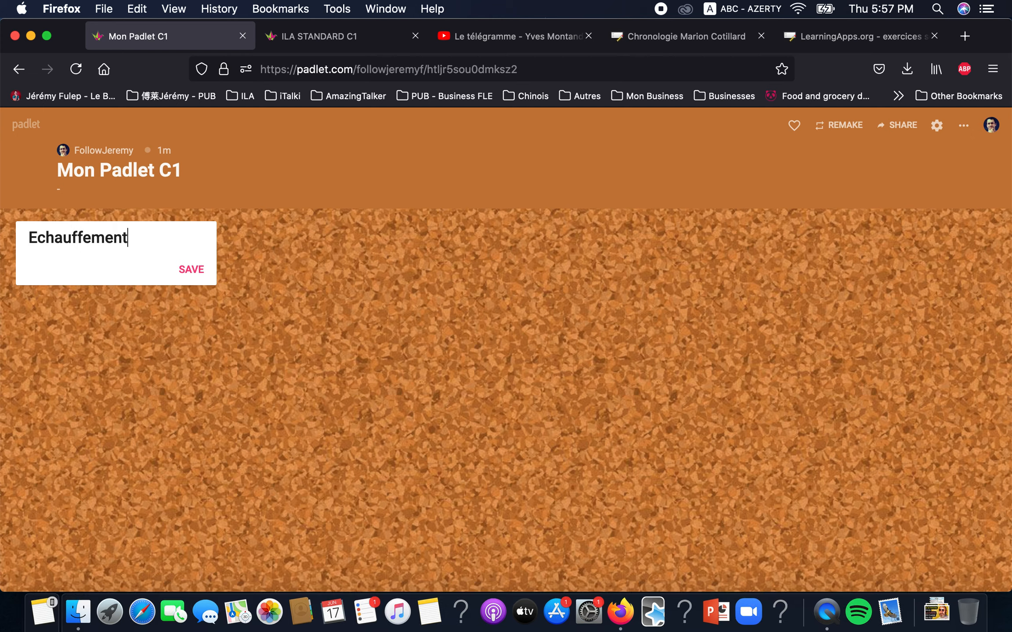
{"action": "type", "text": " C1"}
{"action": "left_click", "coordinate": [199, 268]}
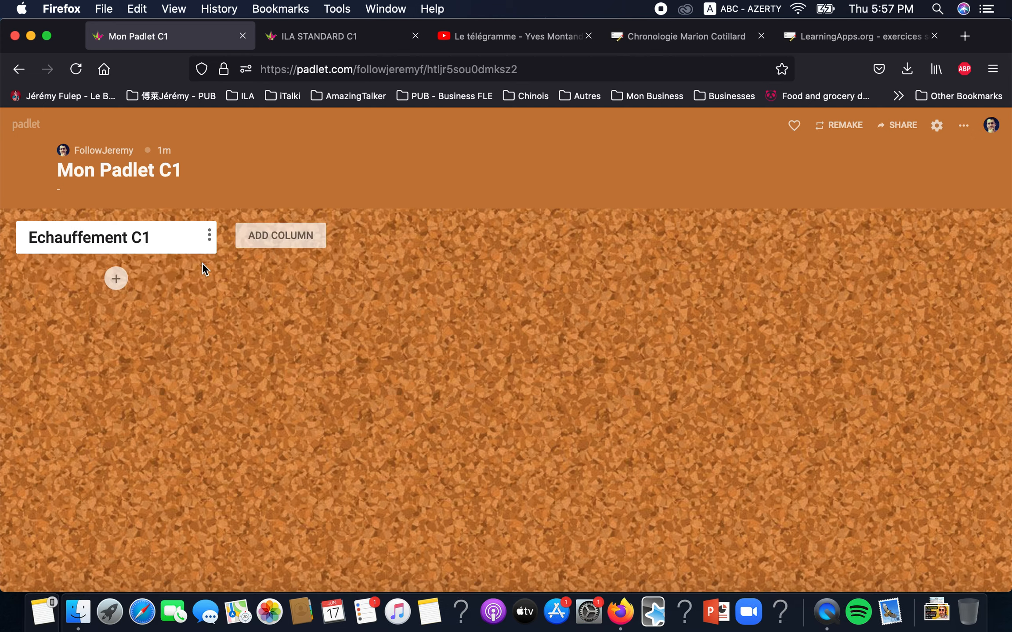
Step: Add a second column named "Compréhensions orale C1" and save it
{"action": "left_click", "coordinate": [314, 230]}
{"action": "type", "text": "C"}
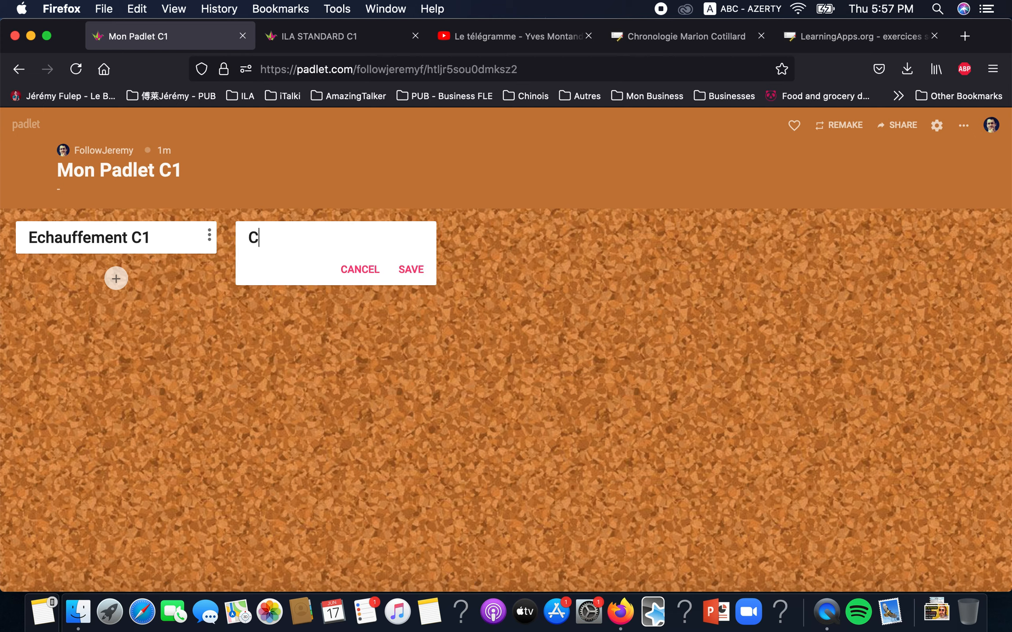
{"action": "type", "text": "ompréhensions orale C1"}
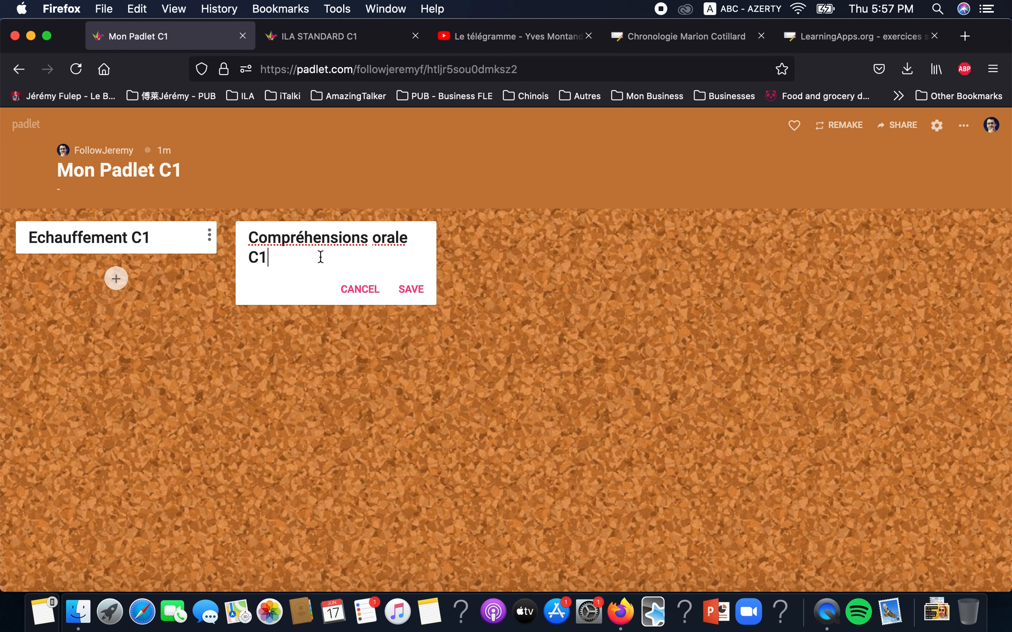
{"action": "left_click", "coordinate": [415, 293]}
Step: Add a third column named "Grammaire C1" and save it
{"action": "left_click", "coordinate": [503, 241]}
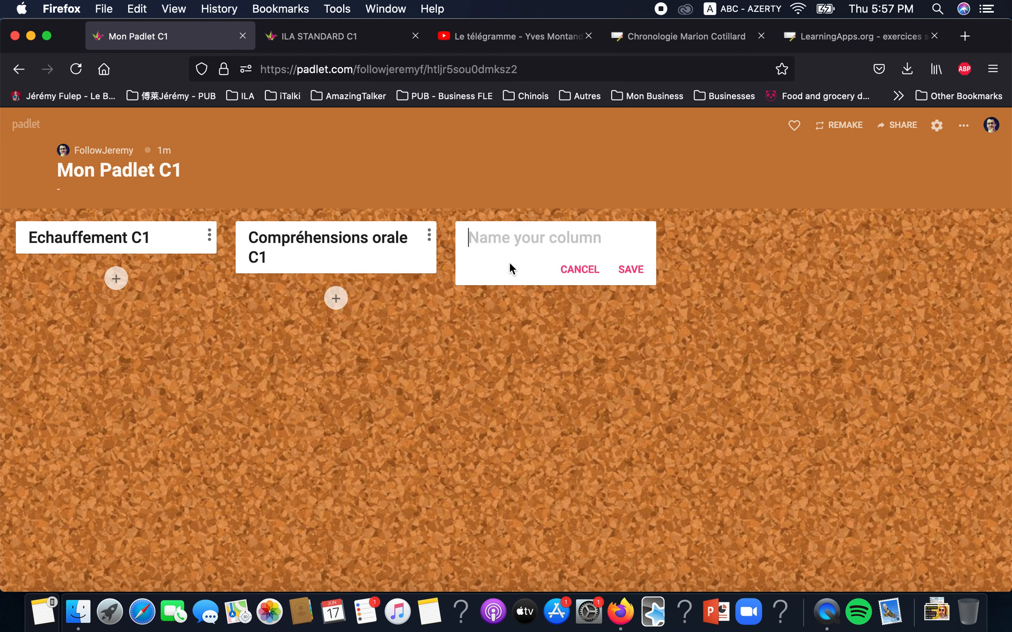
{"action": "type", "text": "Grammaire C1"}
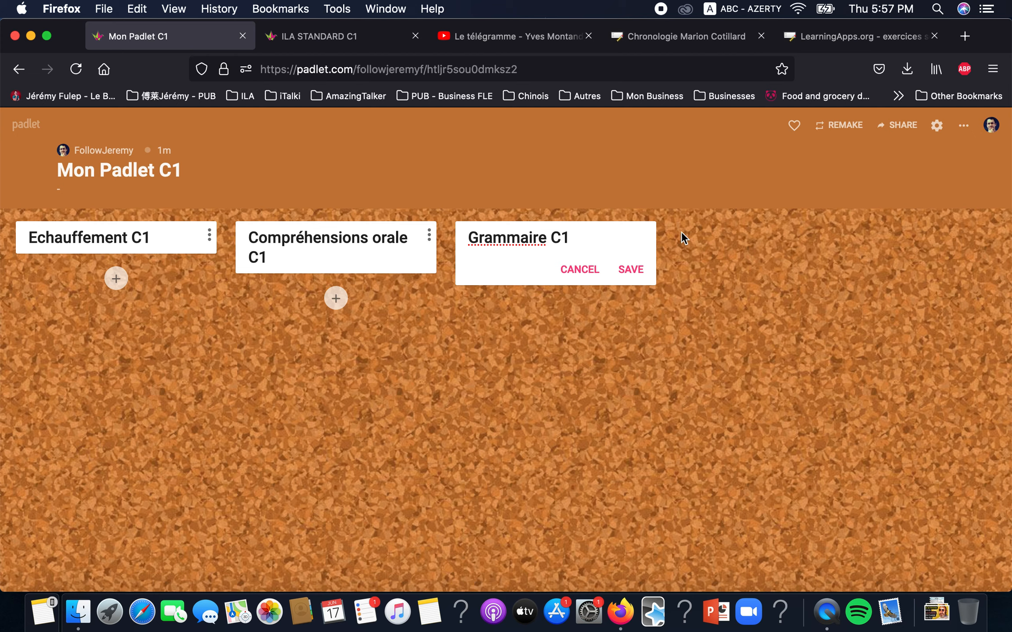
{"action": "left_click", "coordinate": [636, 270]}
Step: Add a fourth column named "Expression Ecrite C1" and save it
{"action": "left_click", "coordinate": [709, 234]}
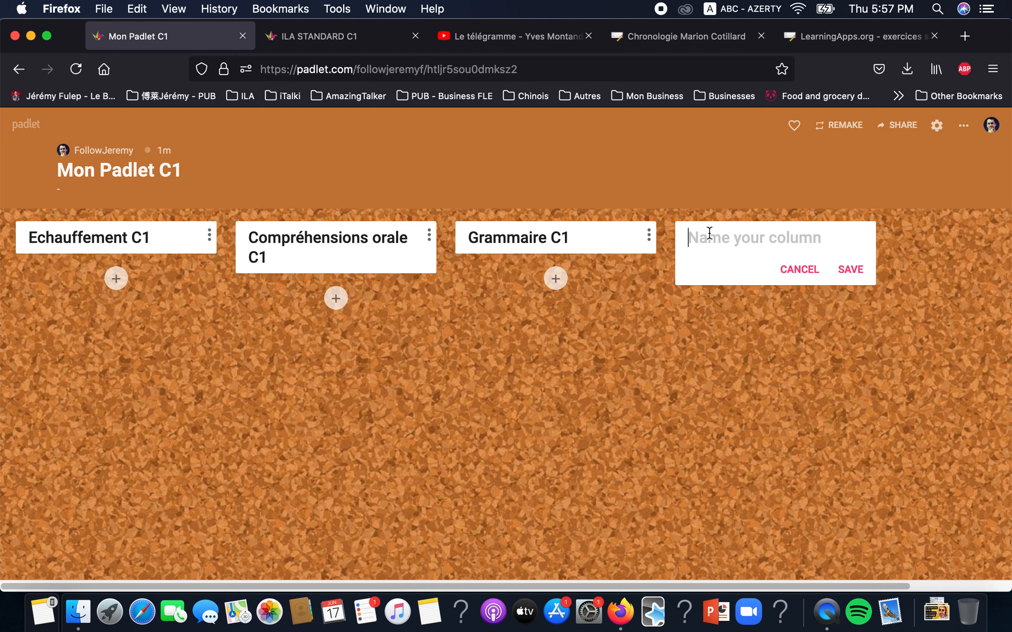
{"action": "type", "text": "E"}
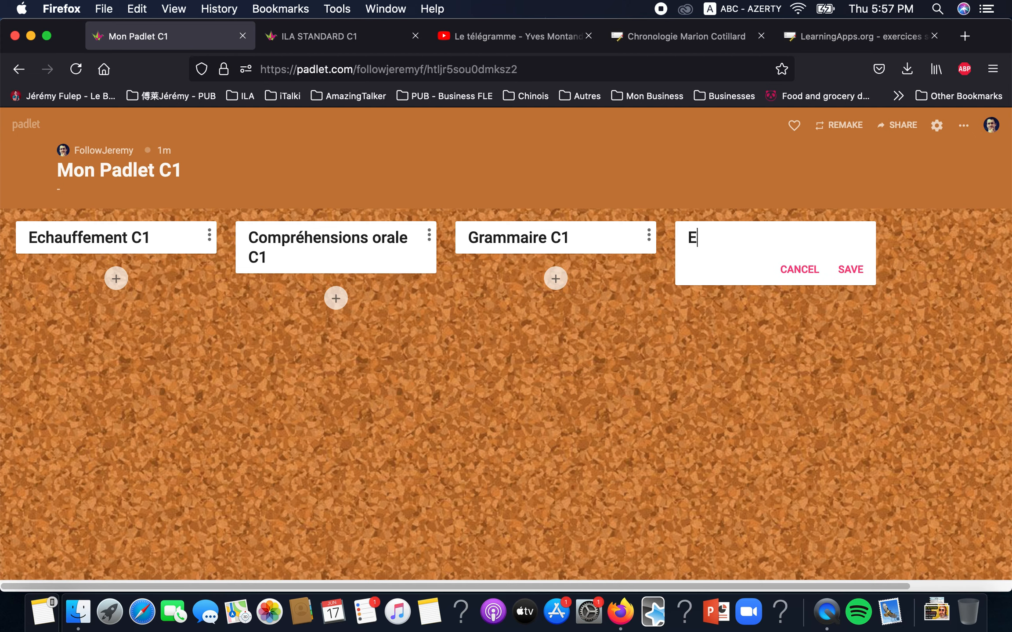
{"action": "type", "text": "xpression Ecrite C1"}
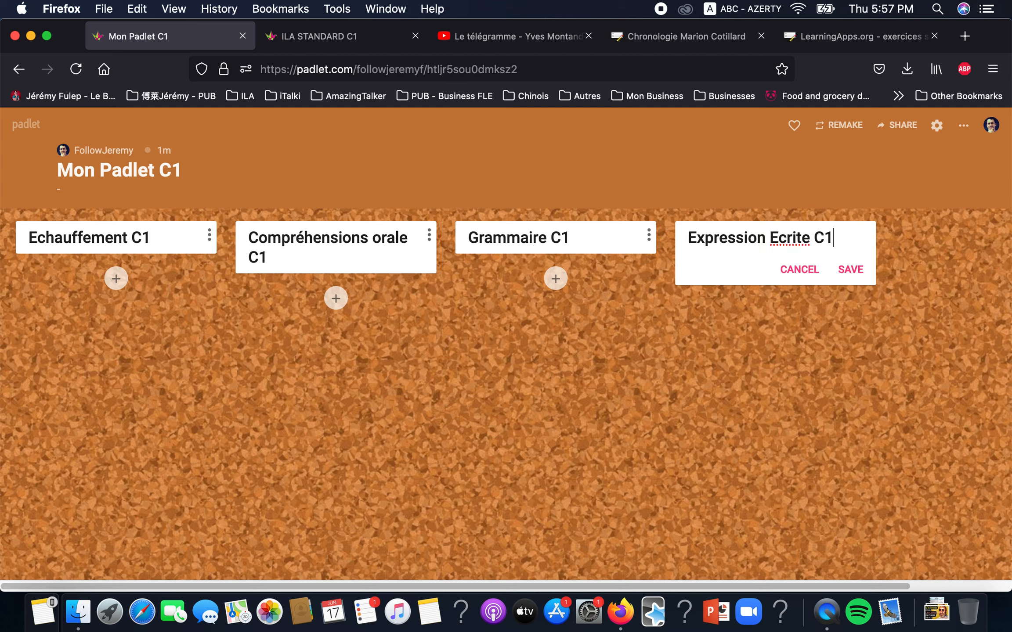
{"action": "left_click", "coordinate": [840, 271]}
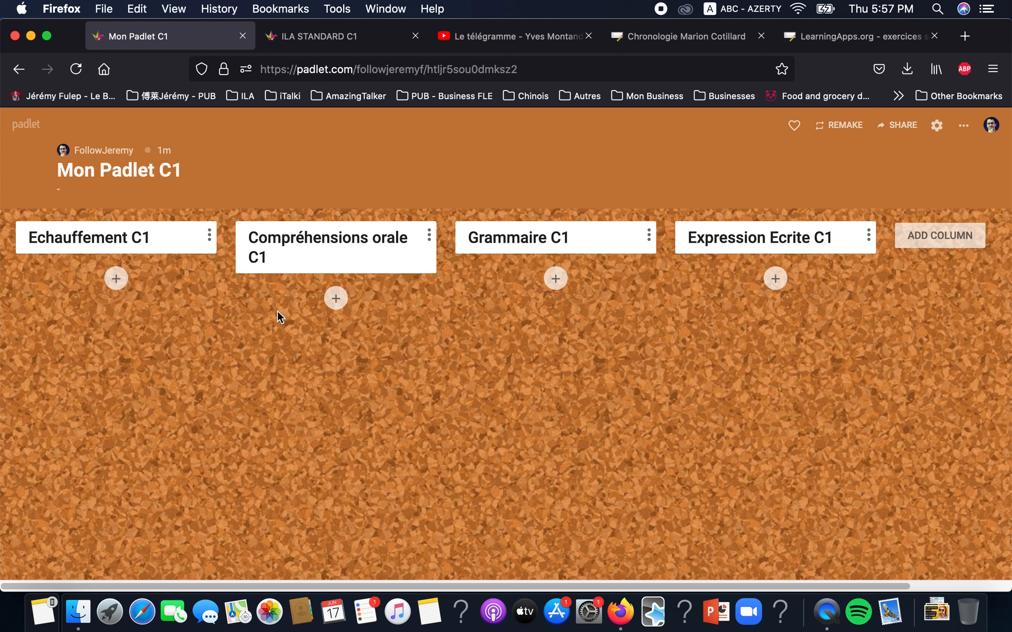
Step: Create a post in the Echauffement C1 column and upload the Pages file trouve_qqun_qui from the C1 folder to it
{"action": "left_click", "coordinate": [117, 281]}
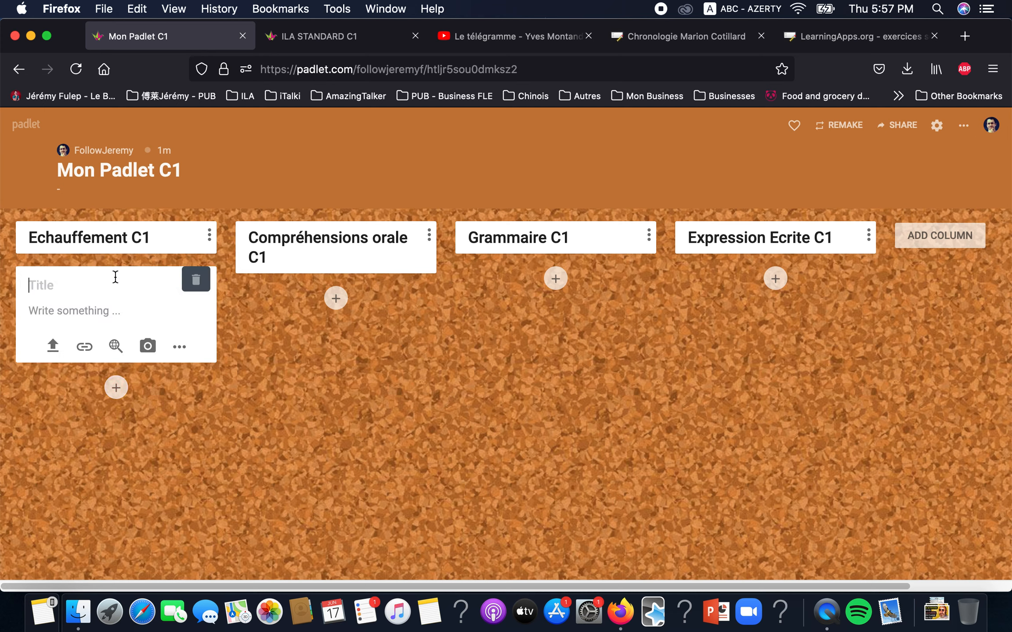
{"action": "left_click", "coordinate": [52, 345]}
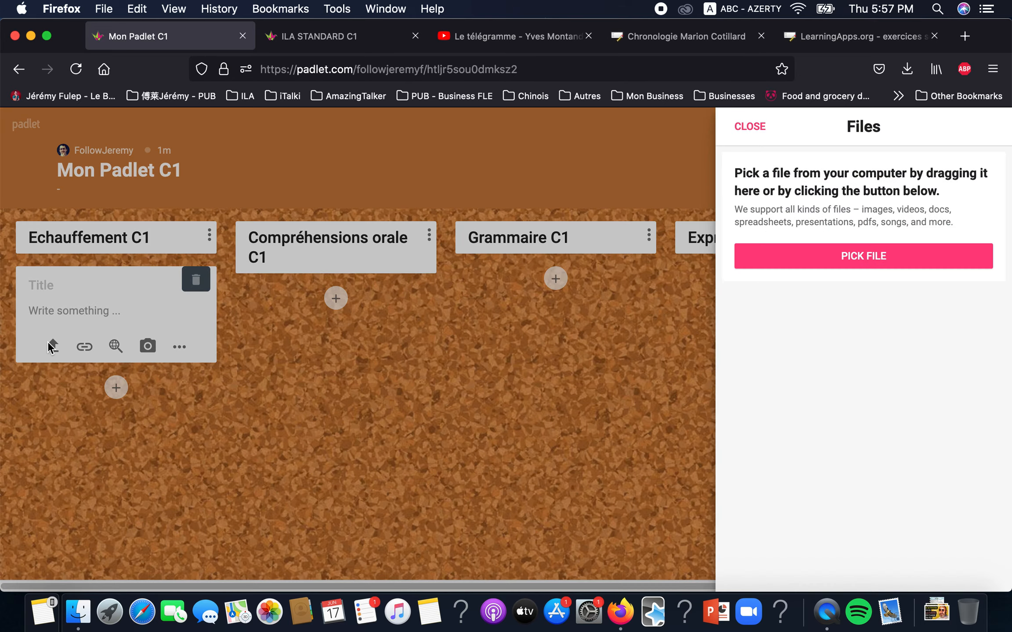
{"action": "left_click", "coordinate": [821, 259]}
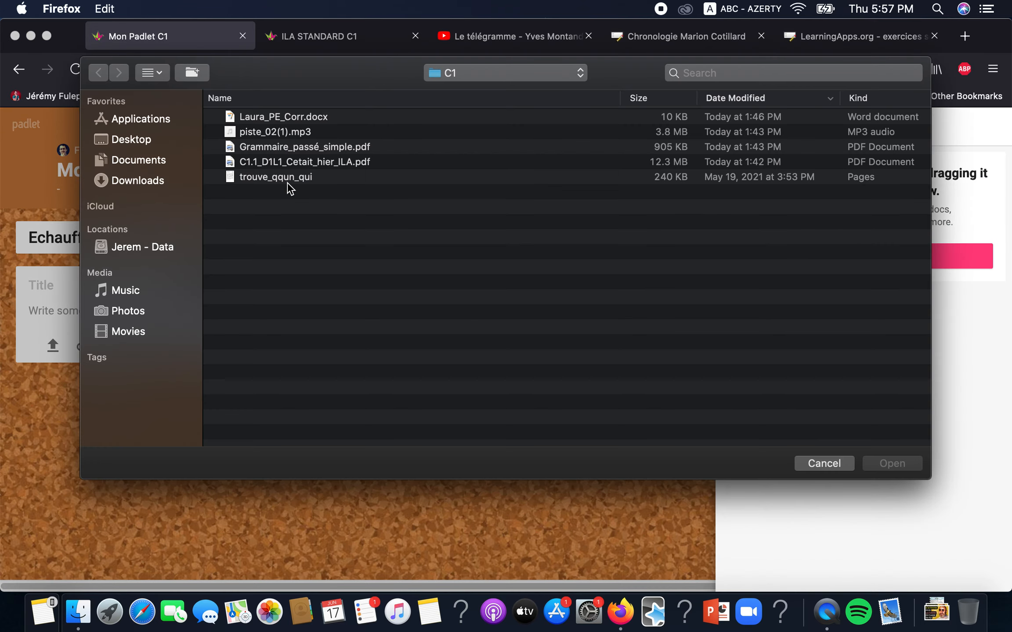
{"action": "left_click", "coordinate": [288, 180]}
{"action": "left_click", "coordinate": [892, 462]}
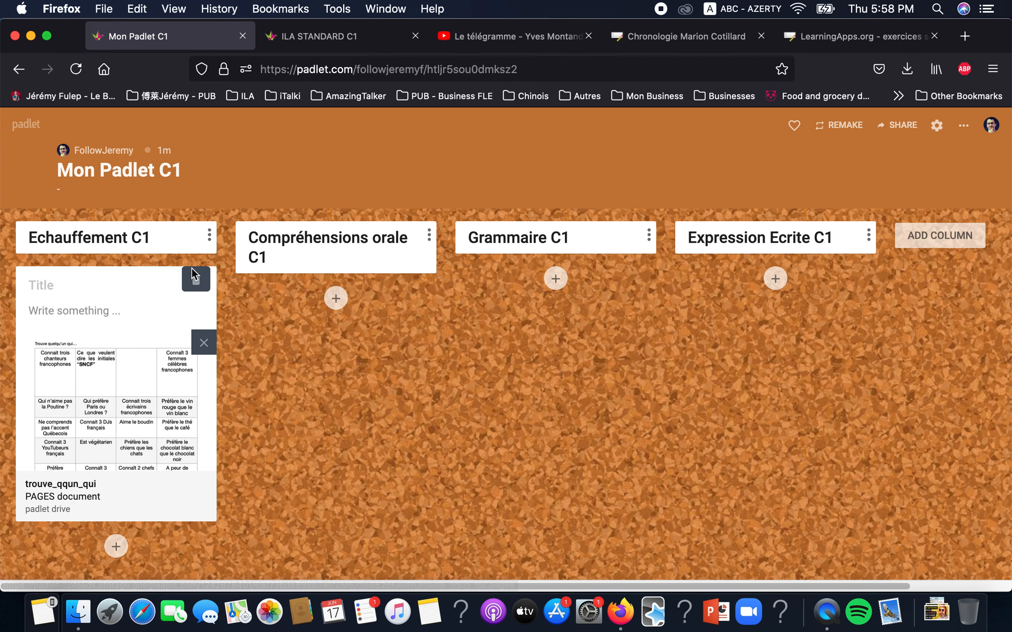
Step: Create a post in the Compréhensions orale C1 column and upload C1.1_D1L1_Cetait_hier_ILA.pdf to it
{"action": "left_click", "coordinate": [338, 303]}
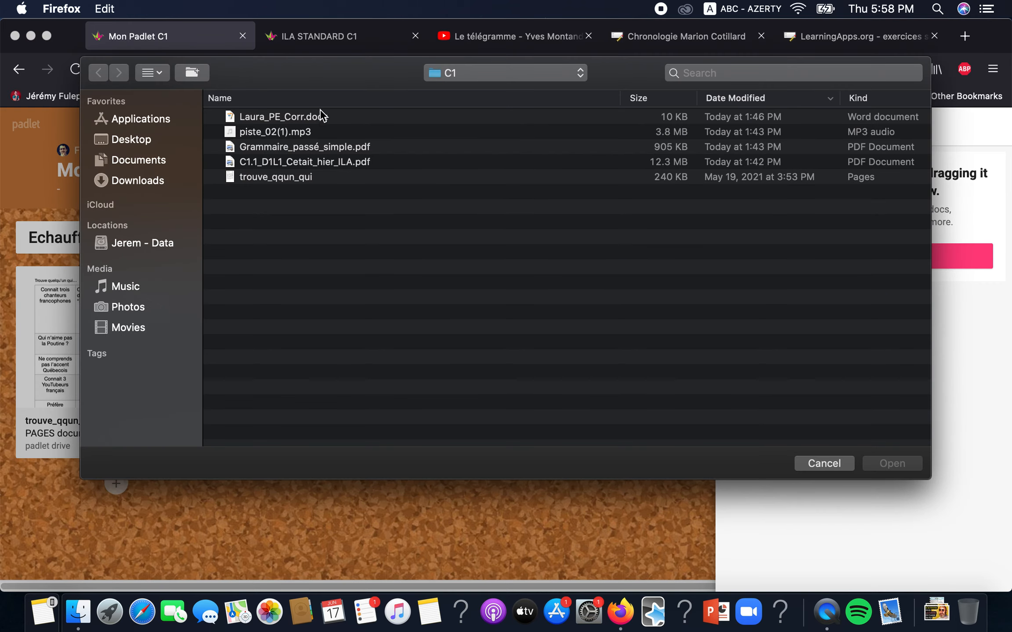
{"action": "left_click", "coordinate": [313, 163]}
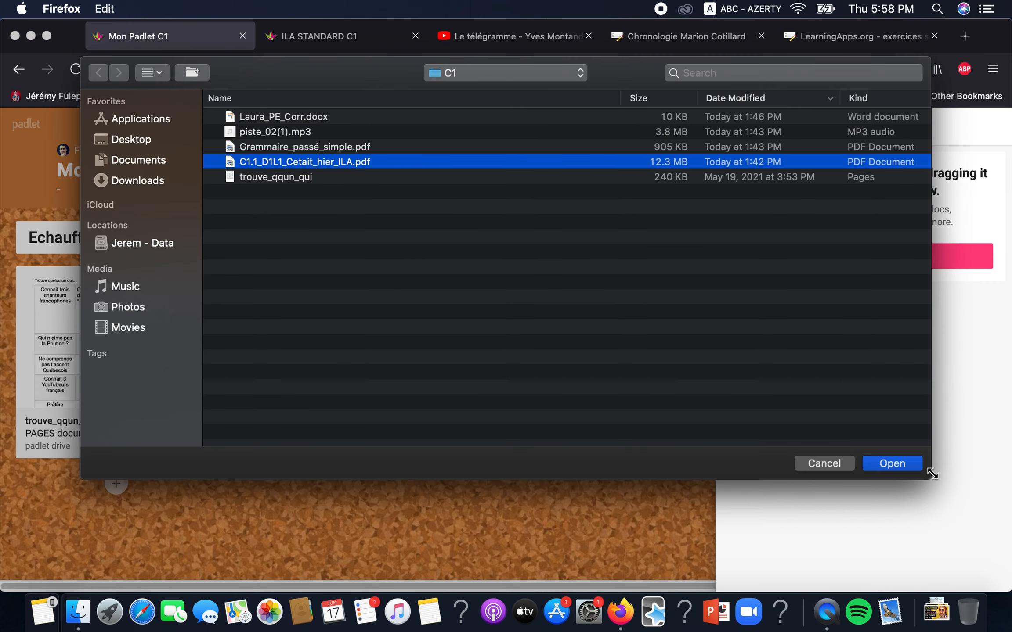
{"action": "left_click", "coordinate": [900, 465]}
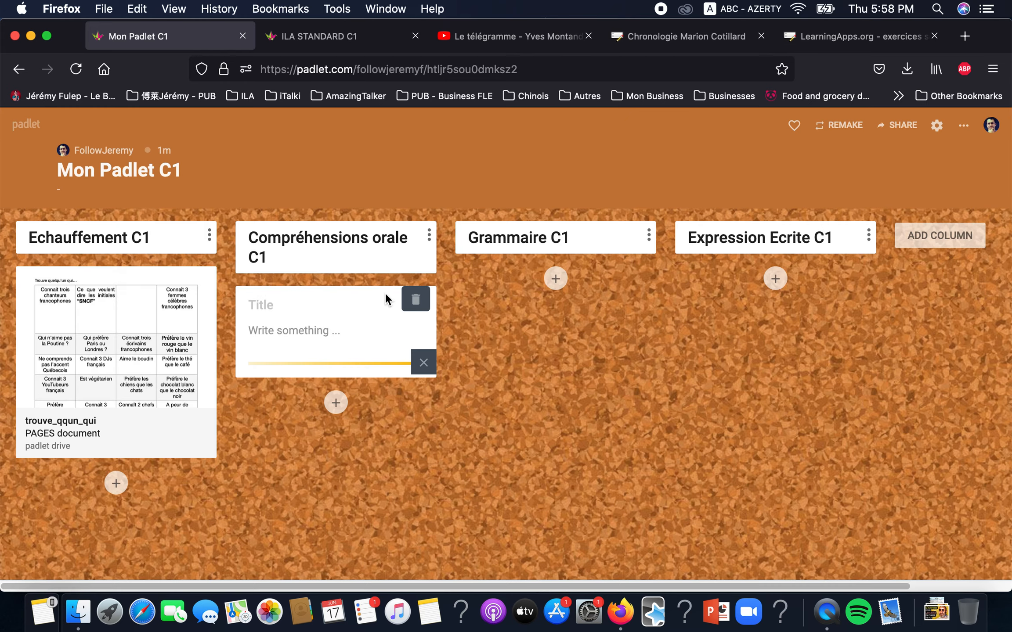
Step: Create a second post in the Compréhensions orale C1 column, upload piste_02(1).mp3 to it and check the column's posts
{"action": "left_click", "coordinate": [336, 556]}
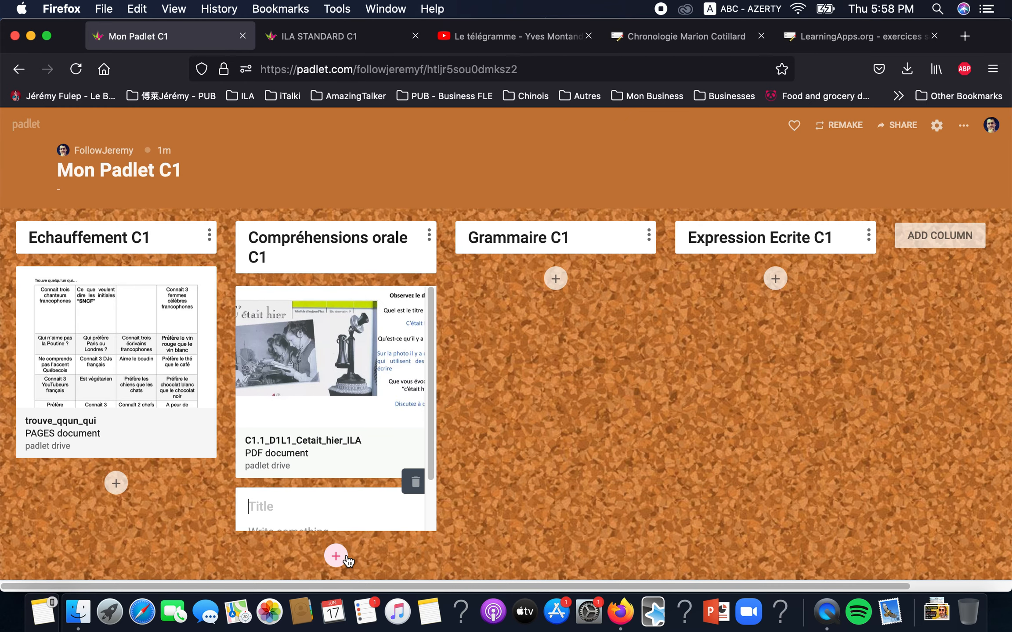
{"action": "left_click", "coordinate": [304, 513]}
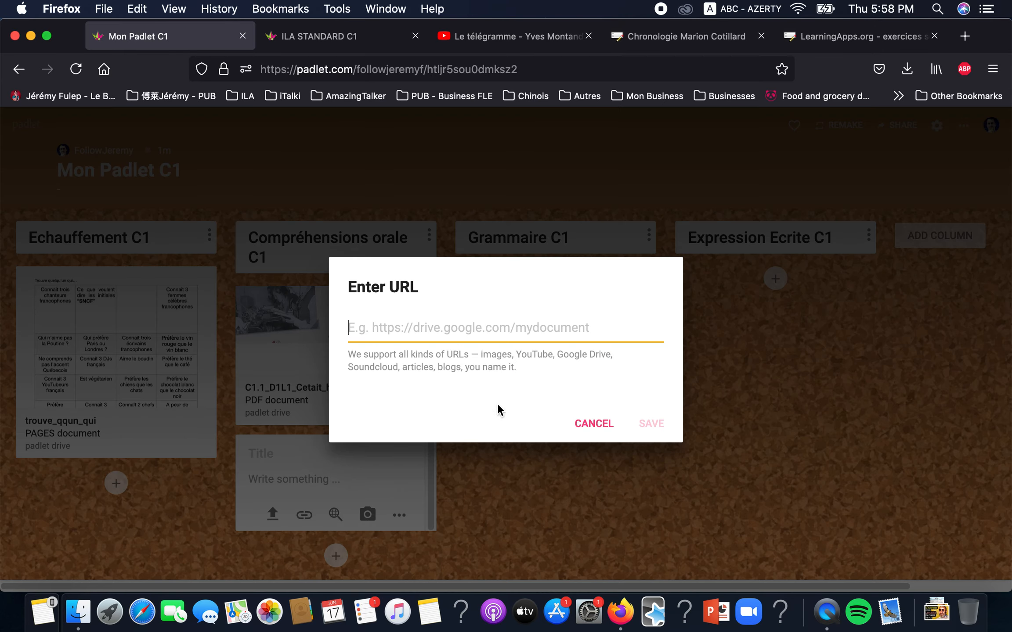
{"action": "left_click", "coordinate": [592, 423]}
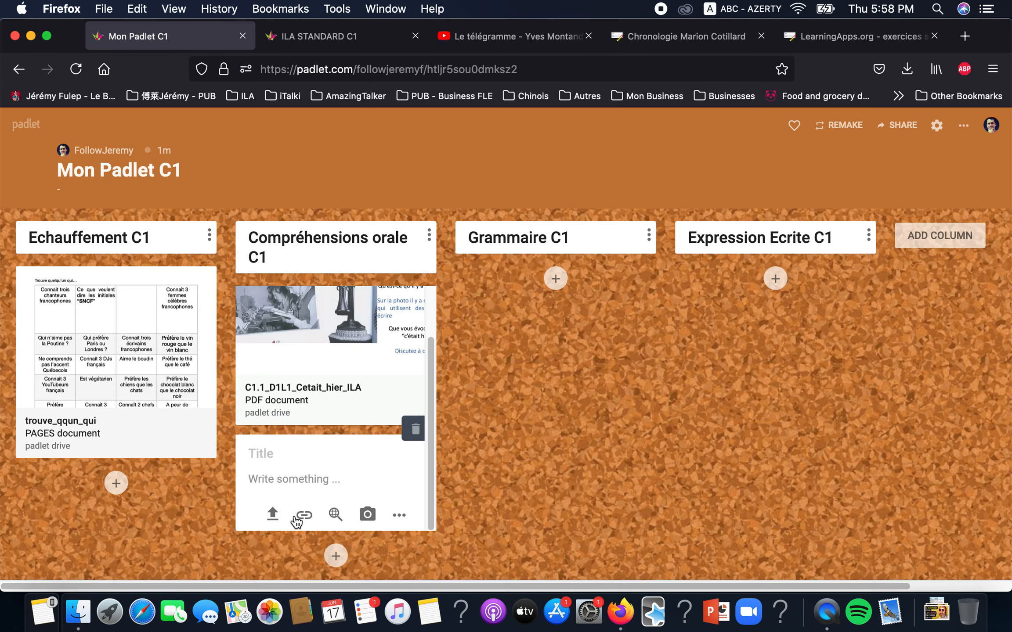
{"action": "left_click", "coordinate": [273, 514]}
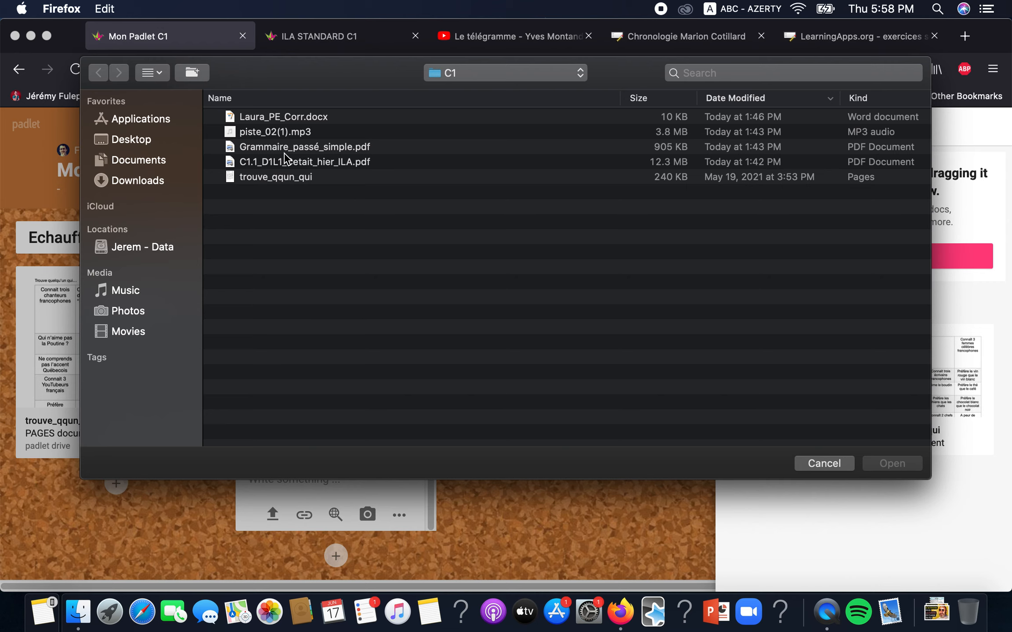
{"action": "left_click", "coordinate": [308, 132]}
{"action": "left_click", "coordinate": [891, 463]}
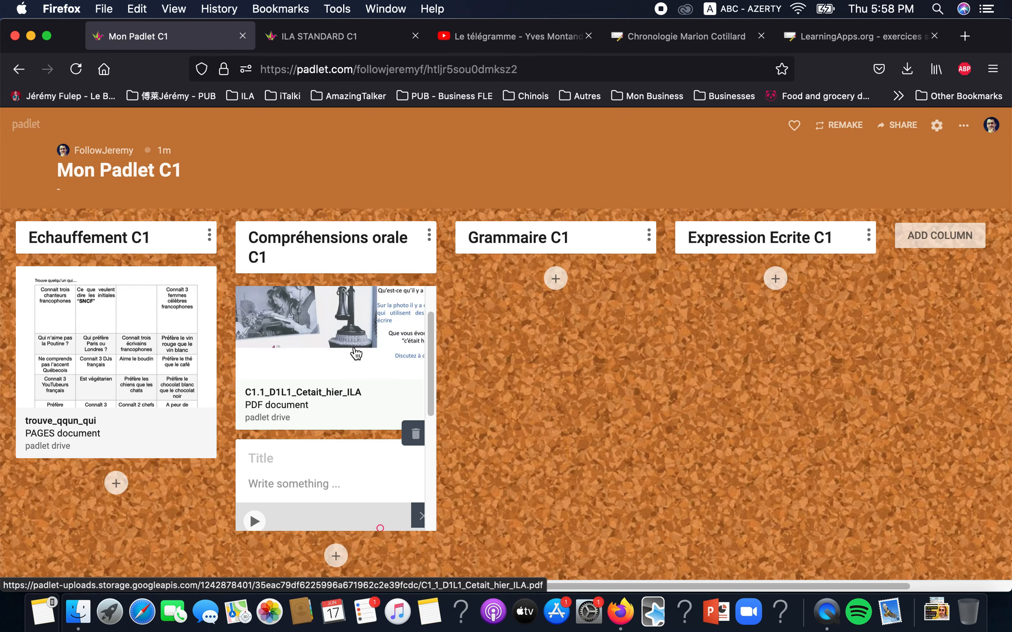
{"action": "scroll", "coordinate": [356, 354], "scroll_direction": "down", "scroll_amount": 5}
{"action": "scroll", "coordinate": [351, 352], "scroll_direction": "up", "scroll_amount": 6}
{"action": "scroll", "coordinate": [351, 353], "scroll_direction": "down", "scroll_amount": 6}
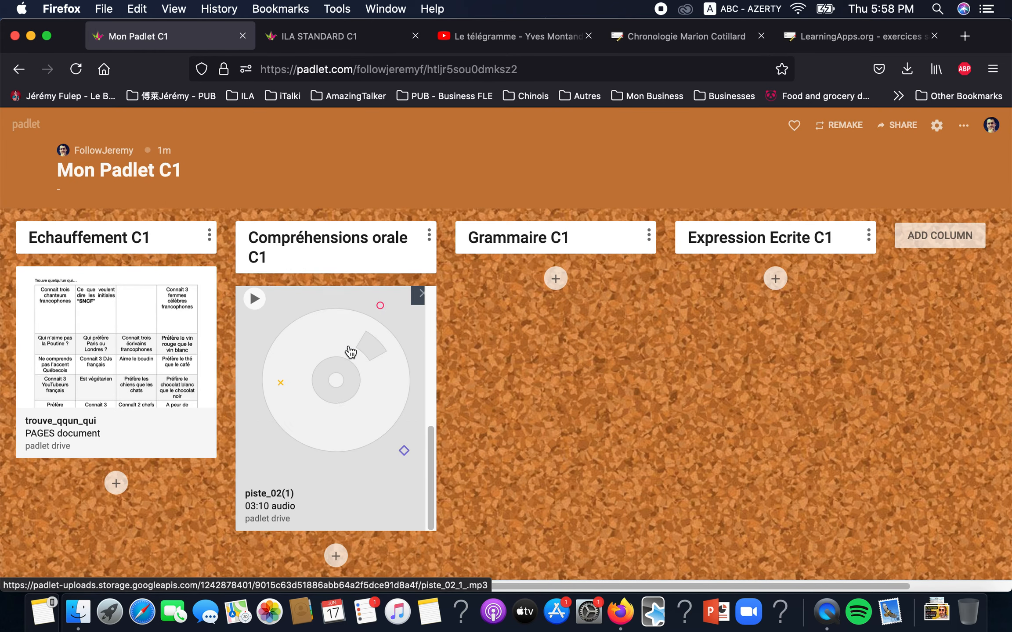
{"action": "scroll", "coordinate": [316, 491], "scroll_direction": "up", "scroll_amount": 4}
{"action": "scroll", "coordinate": [316, 491], "scroll_direction": "down", "scroll_amount": 4}
Step: Start a third post in the Compréhensions orale C1 column, opening and cancelling its file selection
{"action": "left_click", "coordinate": [335, 559]}
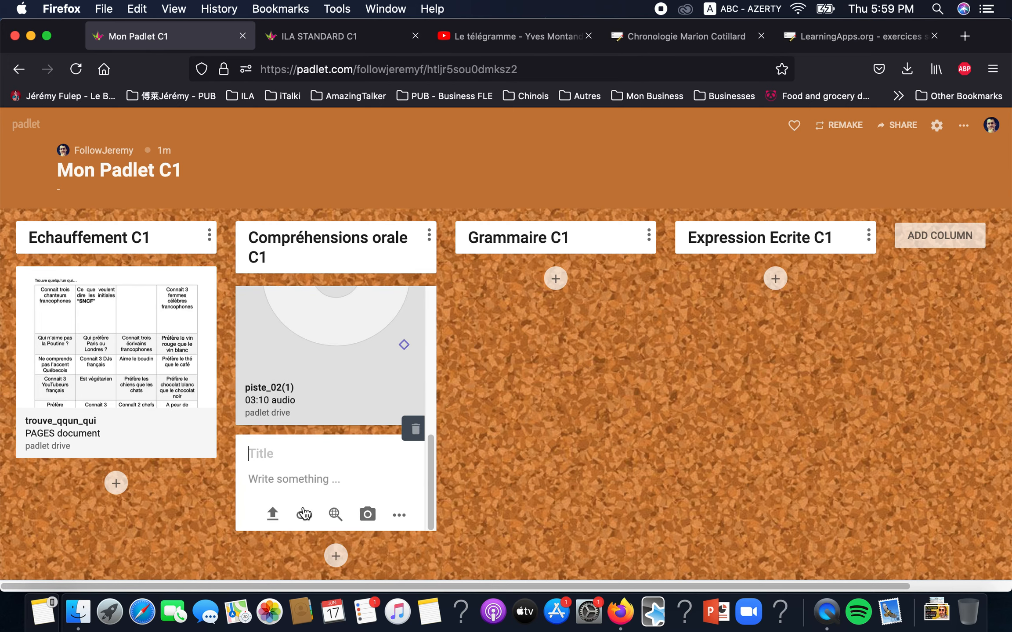
{"action": "left_click", "coordinate": [272, 513]}
{"action": "left_click", "coordinate": [876, 262]}
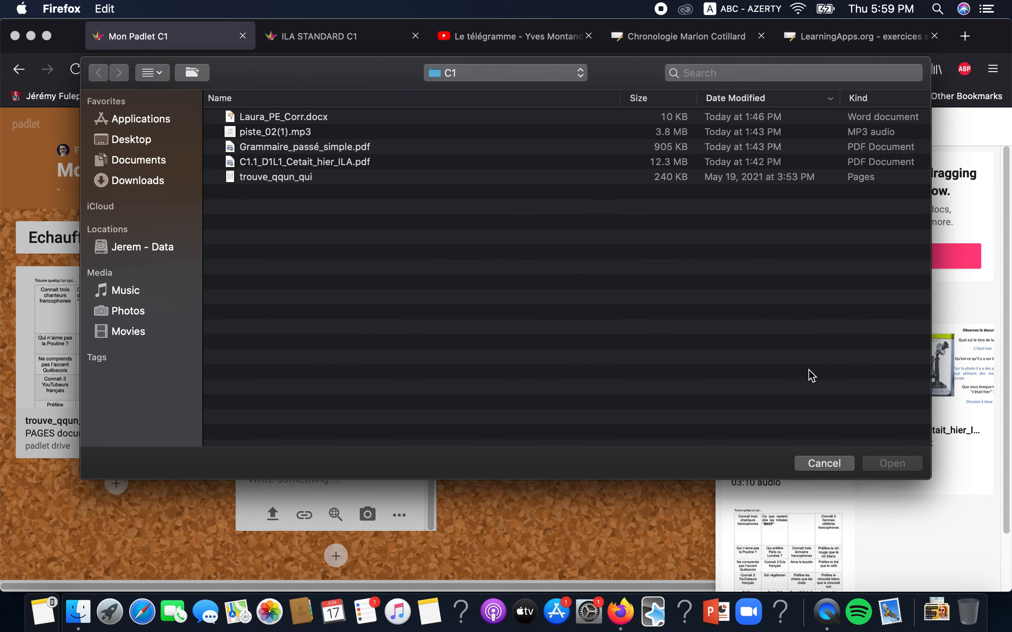
{"action": "left_click", "coordinate": [824, 462]}
Step: Copy the share link of the "Le télégramme - Yves Montand" video from the open YouTube page
{"action": "left_click", "coordinate": [483, 36]}
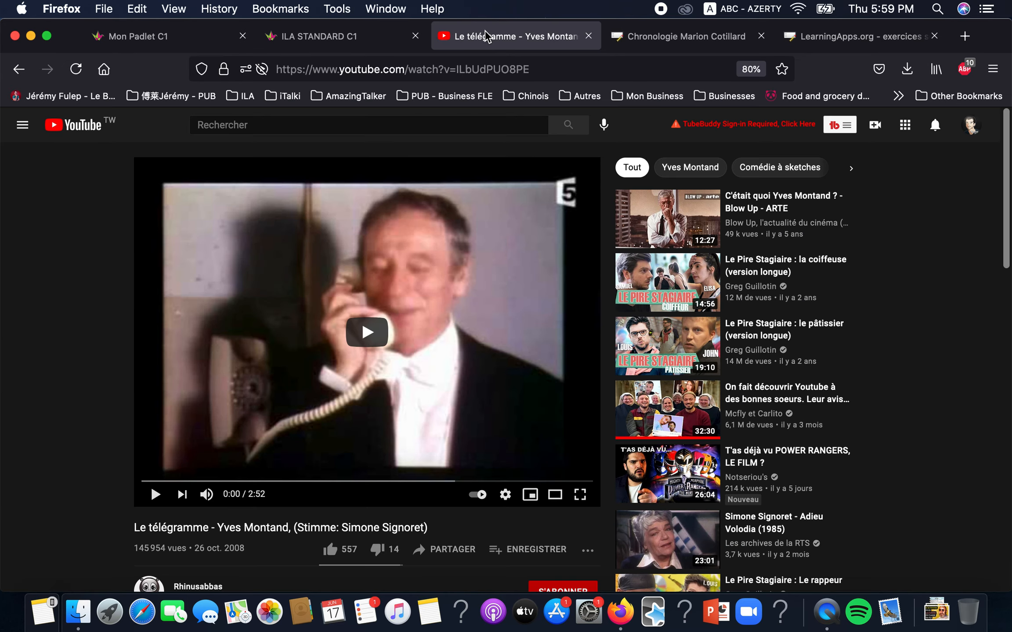
{"action": "scroll", "coordinate": [385, 436], "scroll_direction": "down", "scroll_amount": 1}
{"action": "left_click", "coordinate": [441, 520]}
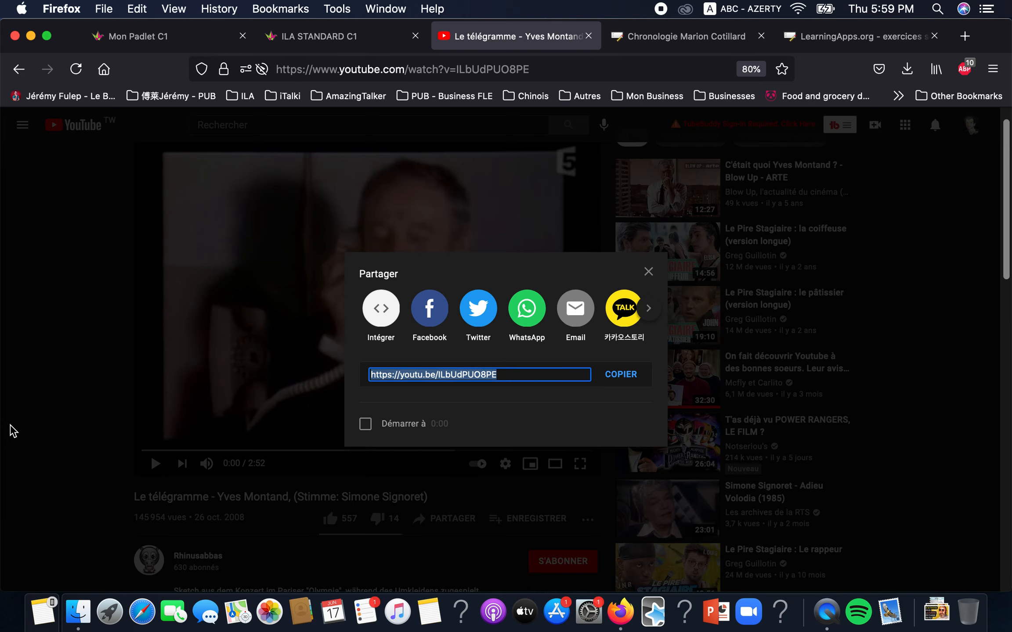
{"action": "left_click", "coordinate": [23, 421]}
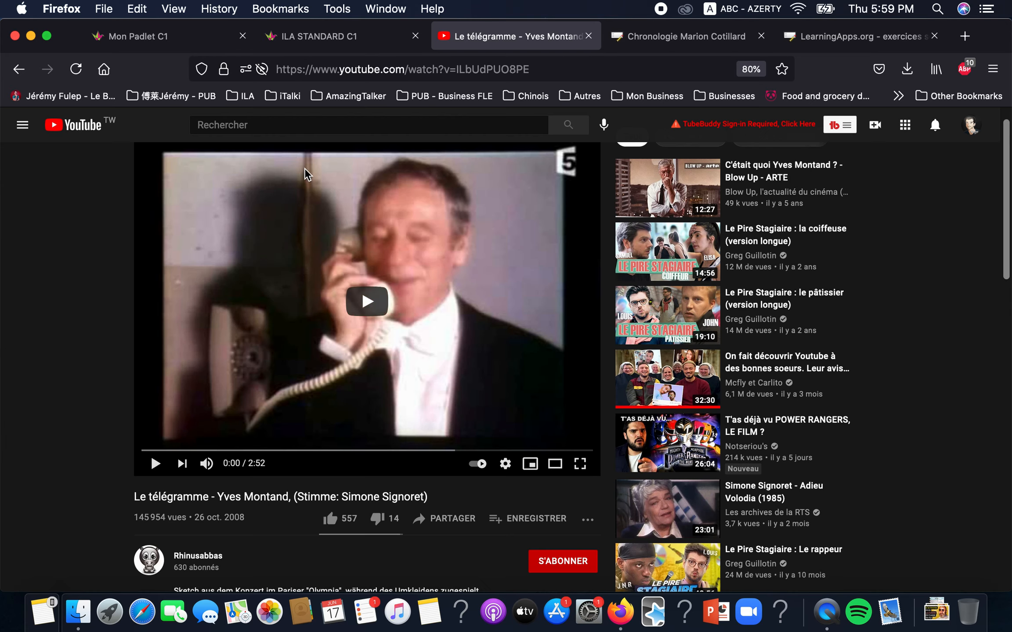
{"action": "left_click", "coordinate": [386, 43]}
{"action": "left_click_drag", "start_coordinate": [132, 36], "coordinate": [351, 37]}
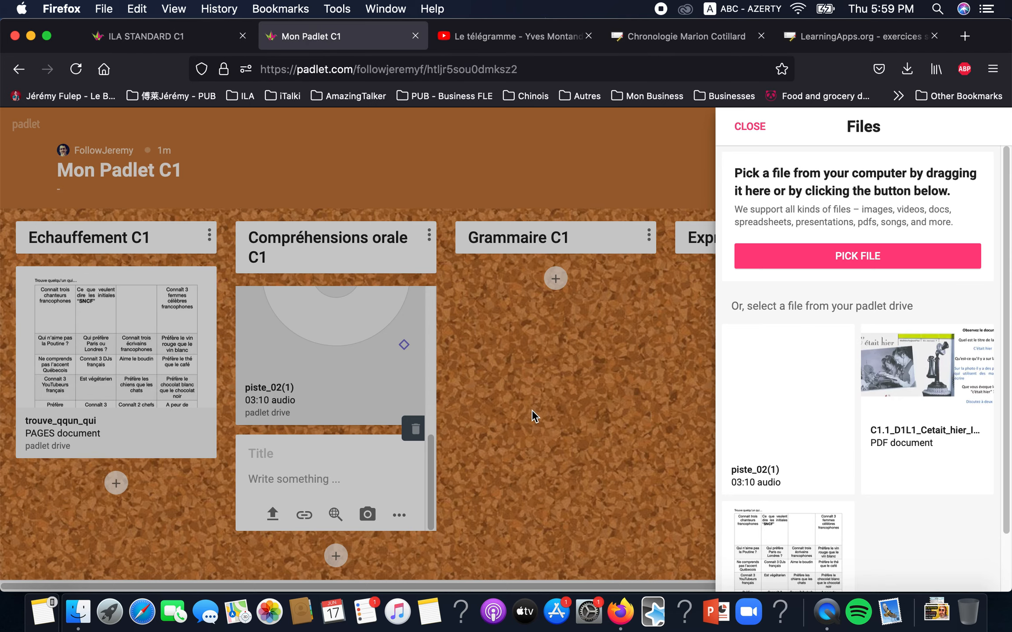
{"action": "left_click", "coordinate": [470, 452]}
{"action": "left_click", "coordinate": [305, 516]}
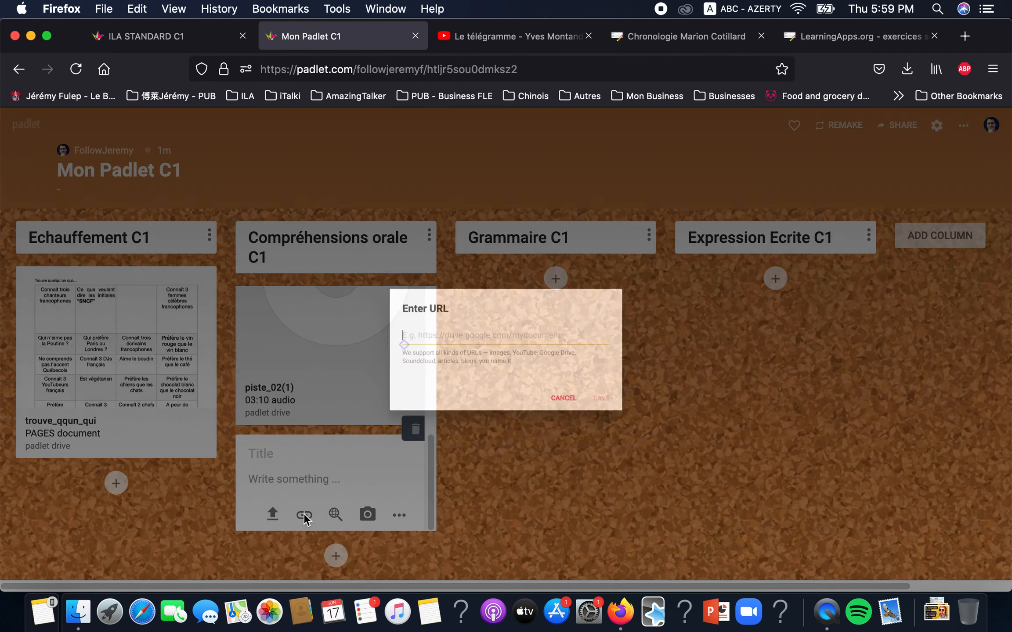
{"action": "type", "text": "https://youtu.be/ILbUdPUO8PE"}
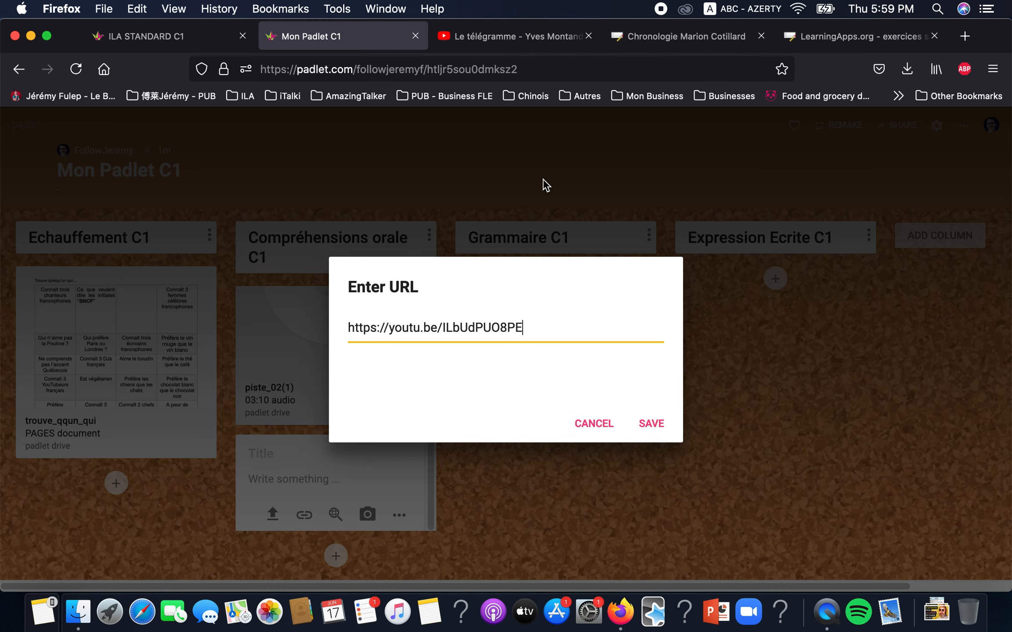
{"action": "left_click", "coordinate": [648, 423]}
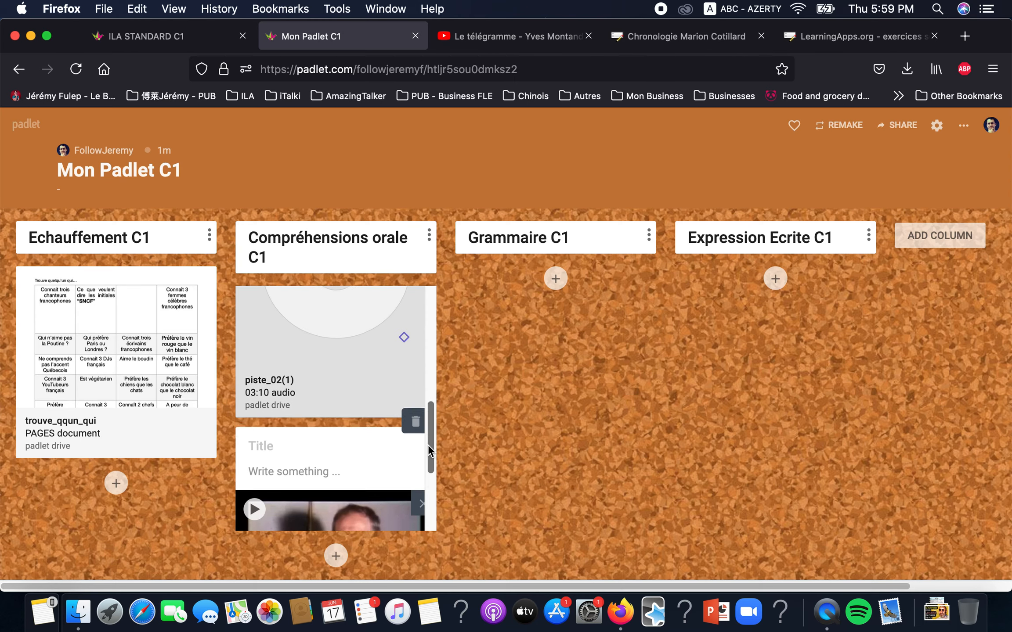
Step: Title the video post "Le télégramme (Yves Montand)" and review the posts in its column
{"action": "scroll", "coordinate": [427, 444], "scroll_direction": "down", "scroll_amount": 5}
{"action": "scroll", "coordinate": [354, 413], "scroll_direction": "up", "scroll_amount": 2}
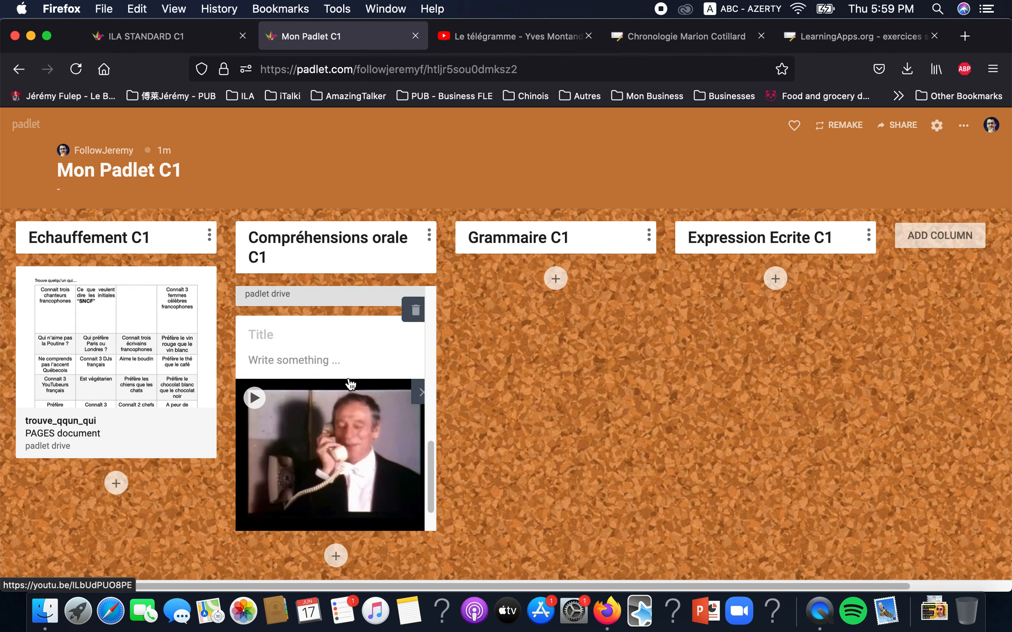
{"action": "type", "text": "Le"}
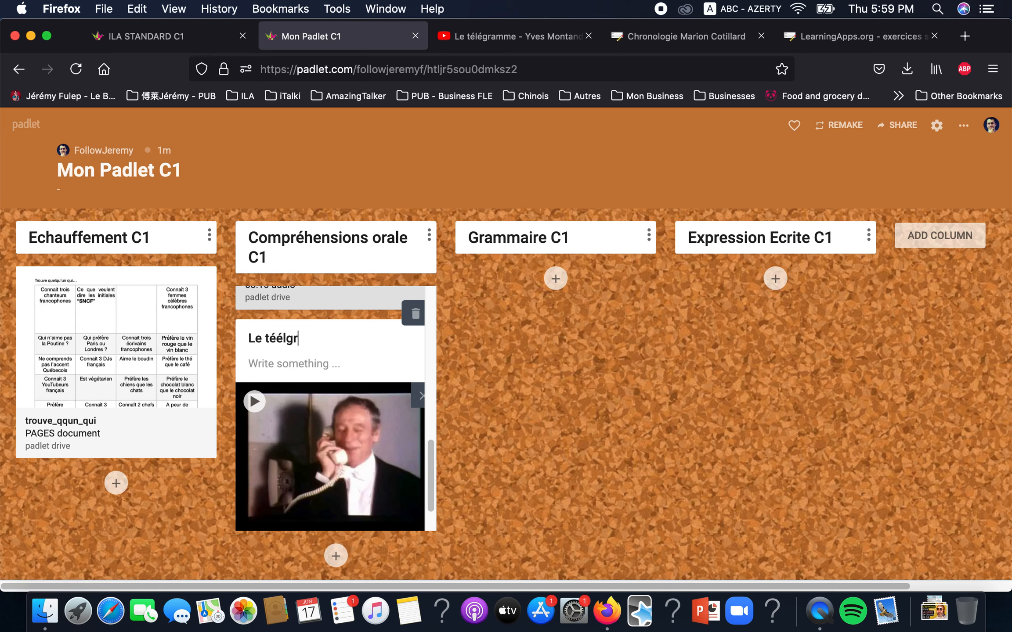
{"action": "type", "text": " télégramme (Yves Montand)"}
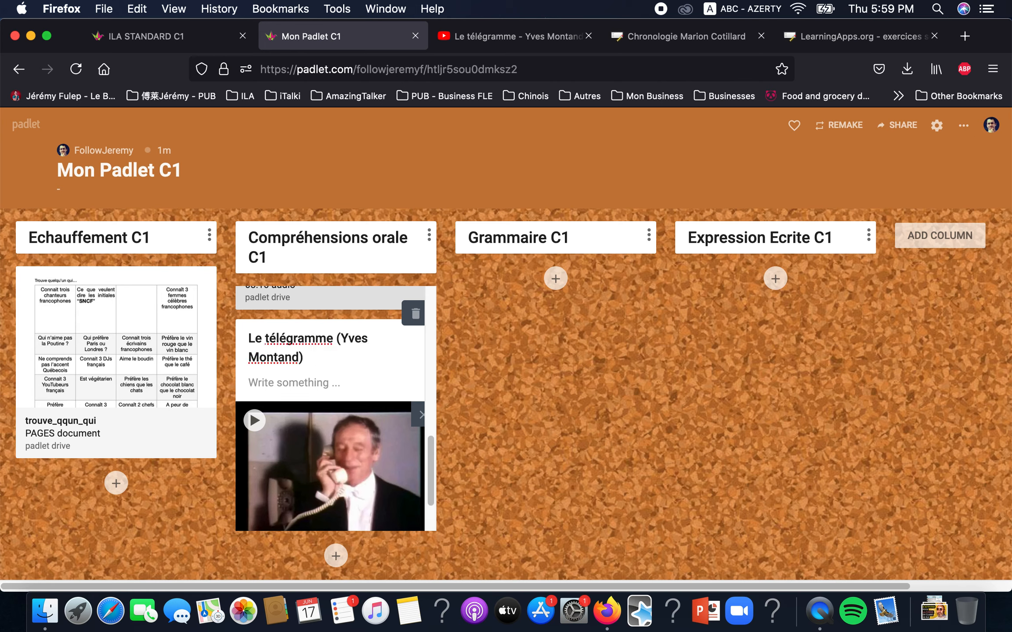
{"action": "scroll", "coordinate": [334, 417], "scroll_direction": "up", "scroll_amount": 5}
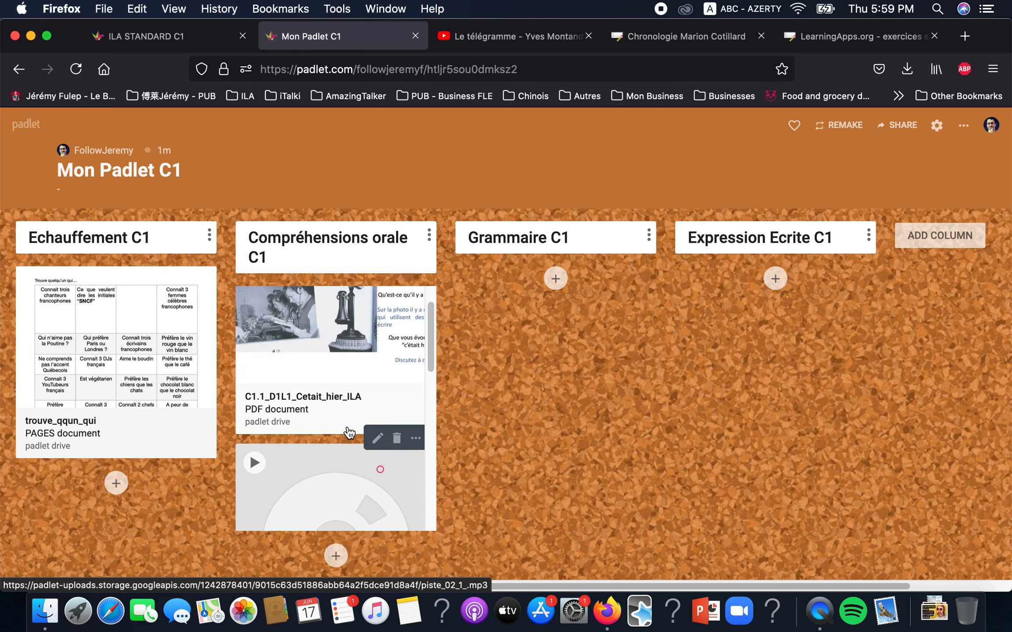
{"action": "scroll", "coordinate": [327, 465], "scroll_direction": "down", "scroll_amount": 10}
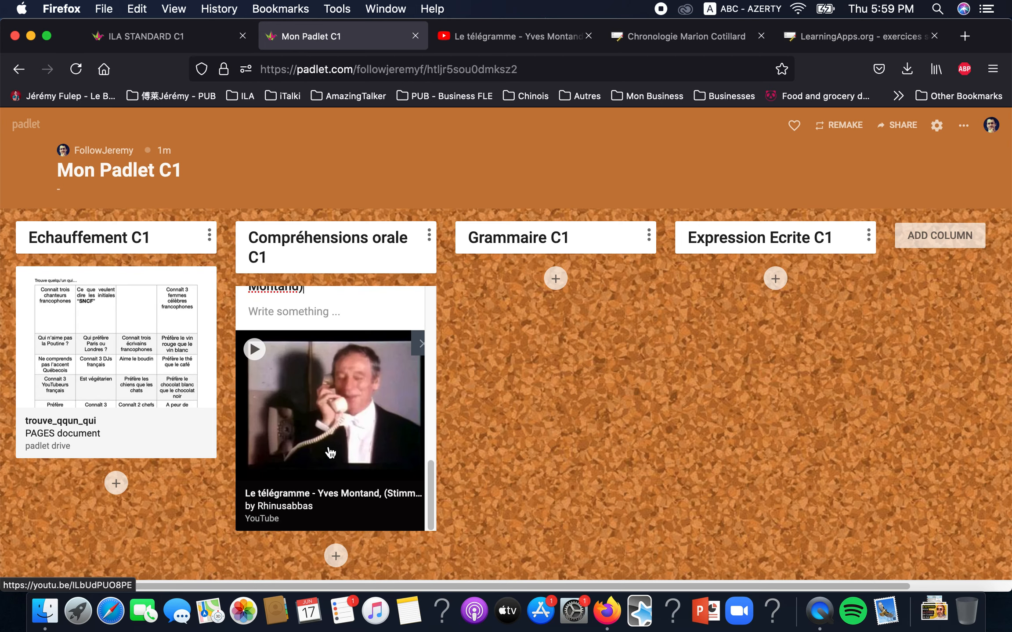
Step: Add a post under the Grammaire C1 column with the file Grammaire_passé_simple.pdf attached
{"action": "scroll", "coordinate": [335, 457], "scroll_direction": "up", "scroll_amount": 5}
{"action": "scroll", "coordinate": [335, 457], "scroll_direction": "up", "scroll_amount": 5}
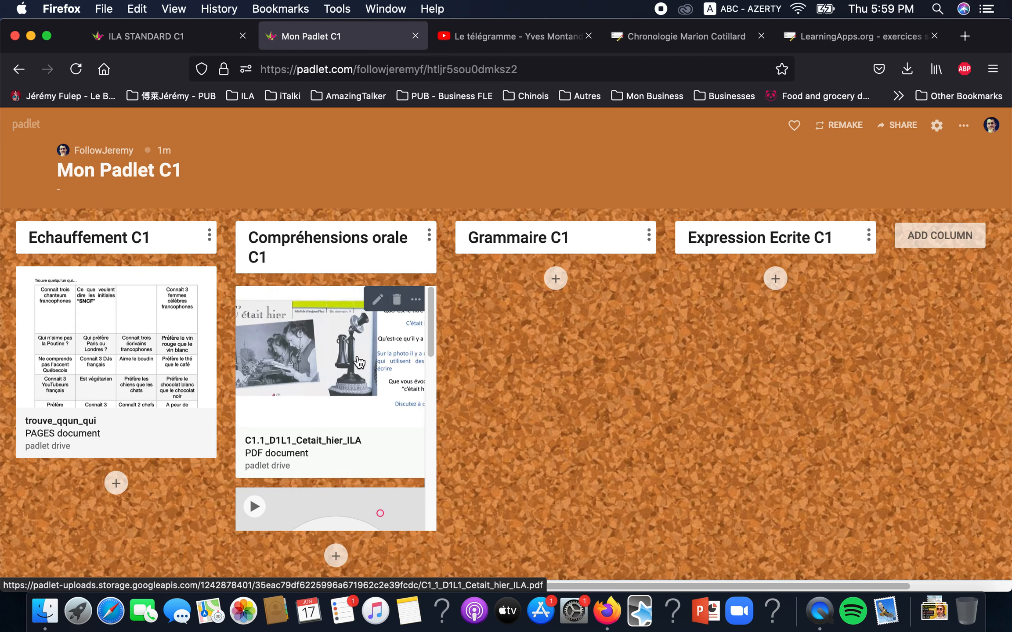
{"action": "scroll", "coordinate": [347, 373], "scroll_direction": "down", "scroll_amount": 10}
{"action": "scroll", "coordinate": [347, 373], "scroll_direction": "up", "scroll_amount": 10}
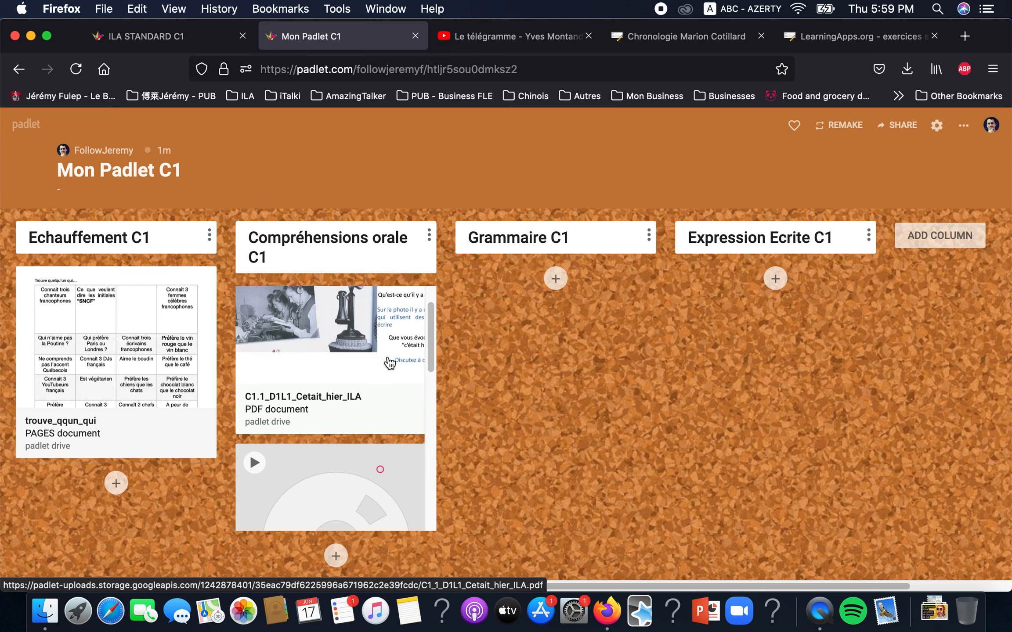
{"action": "scroll", "coordinate": [369, 365], "scroll_direction": "up", "scroll_amount": 2}
{"action": "left_click", "coordinate": [556, 278]}
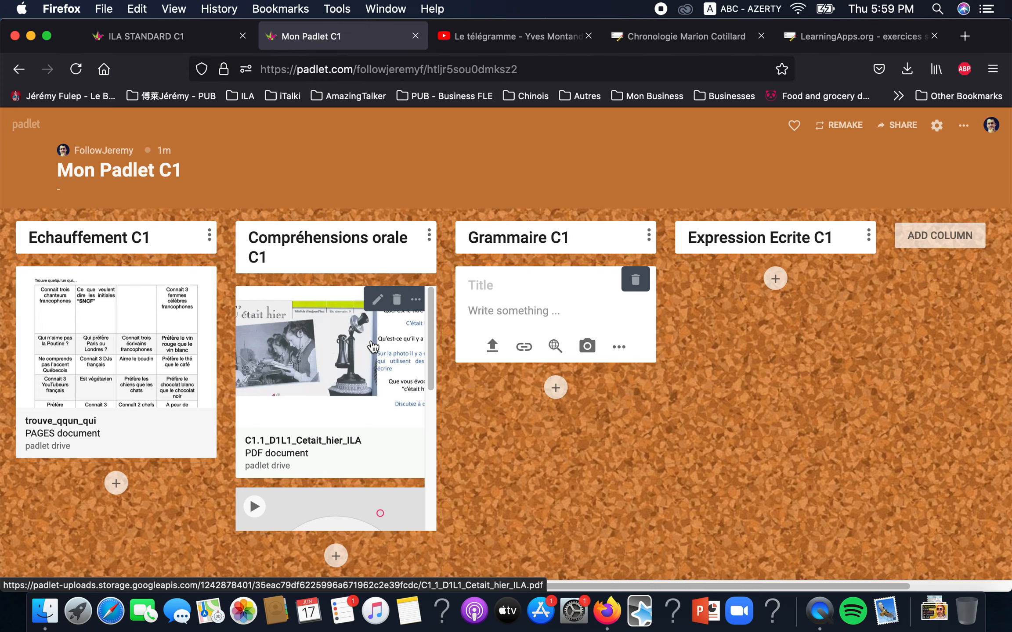
{"action": "left_click", "coordinate": [492, 346]}
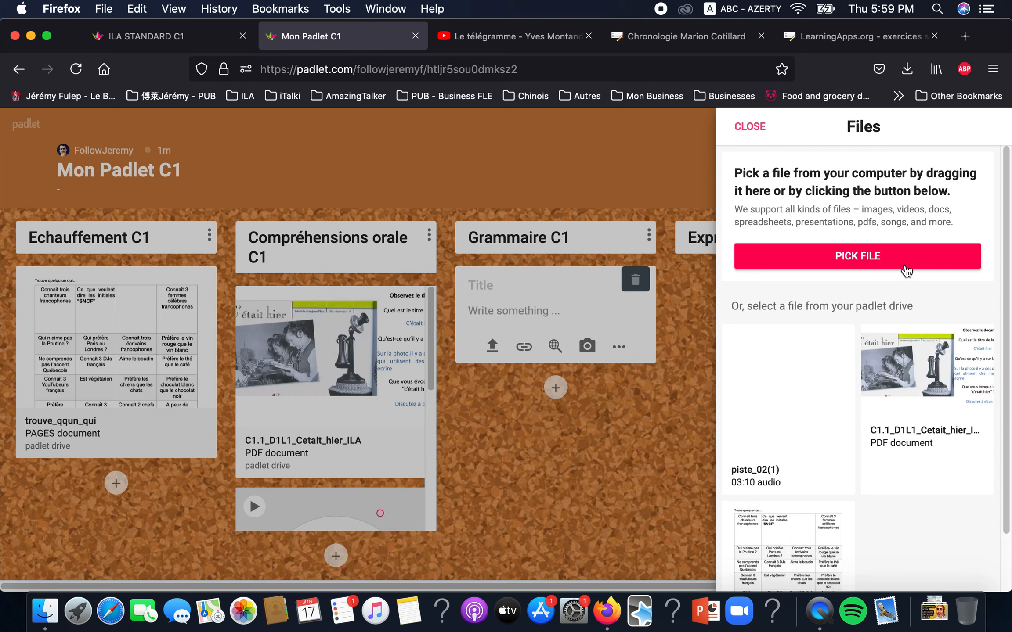
{"action": "left_click", "coordinate": [906, 270]}
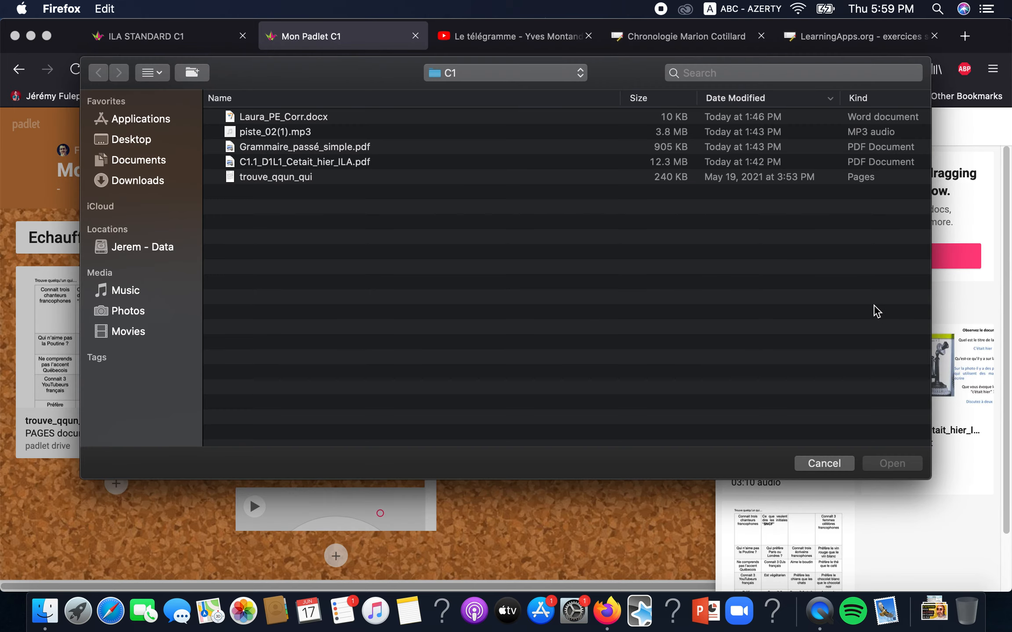
{"action": "left_click", "coordinate": [324, 148]}
{"action": "left_click", "coordinate": [892, 465]}
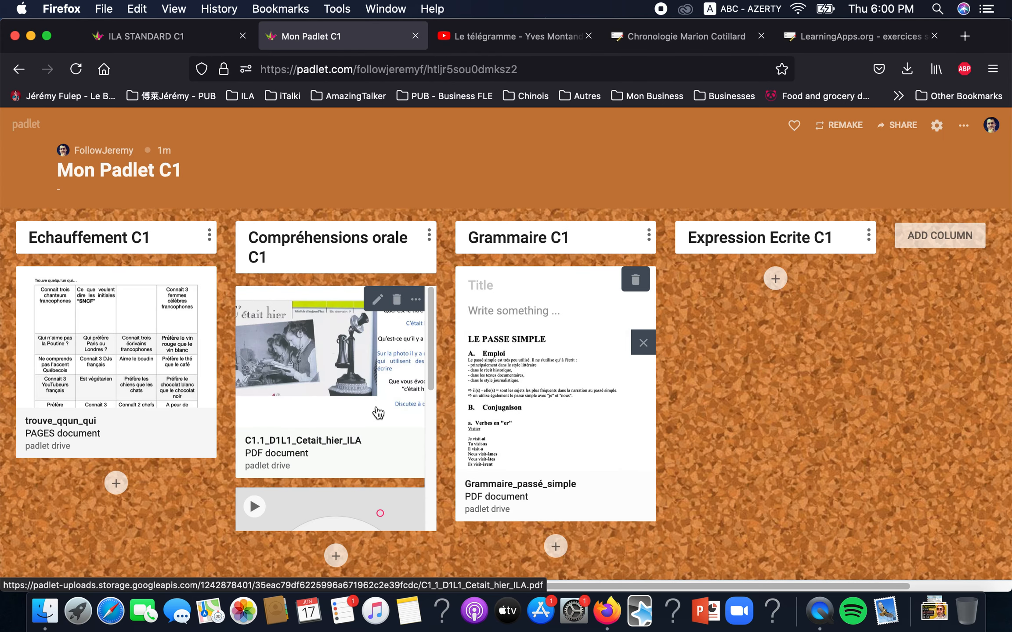
{"action": "scroll", "coordinate": [377, 413], "scroll_direction": "down", "scroll_amount": 5}
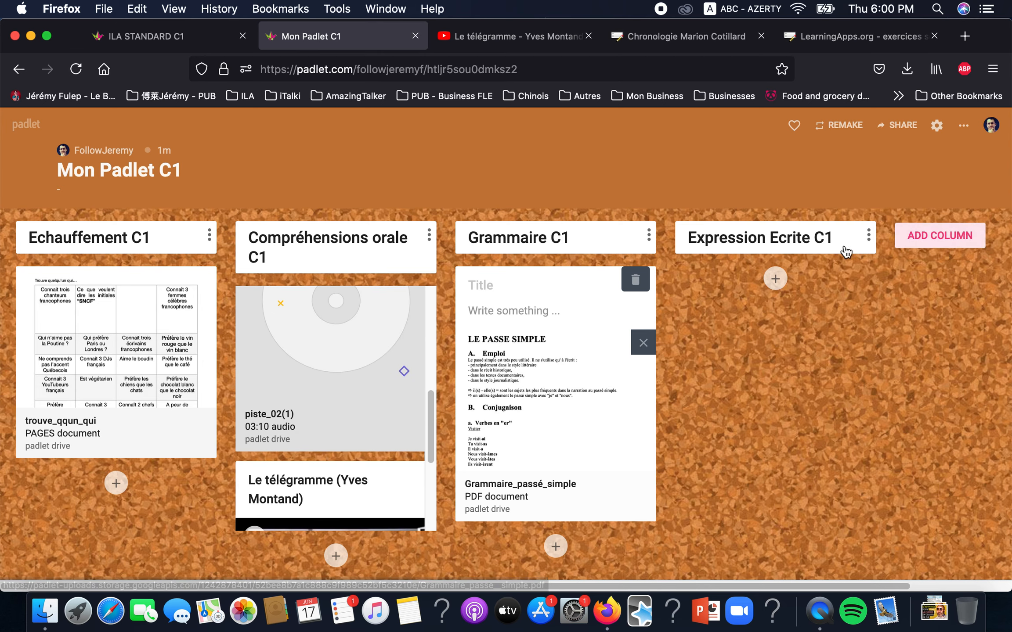
{"action": "left_click", "coordinate": [576, 239]}
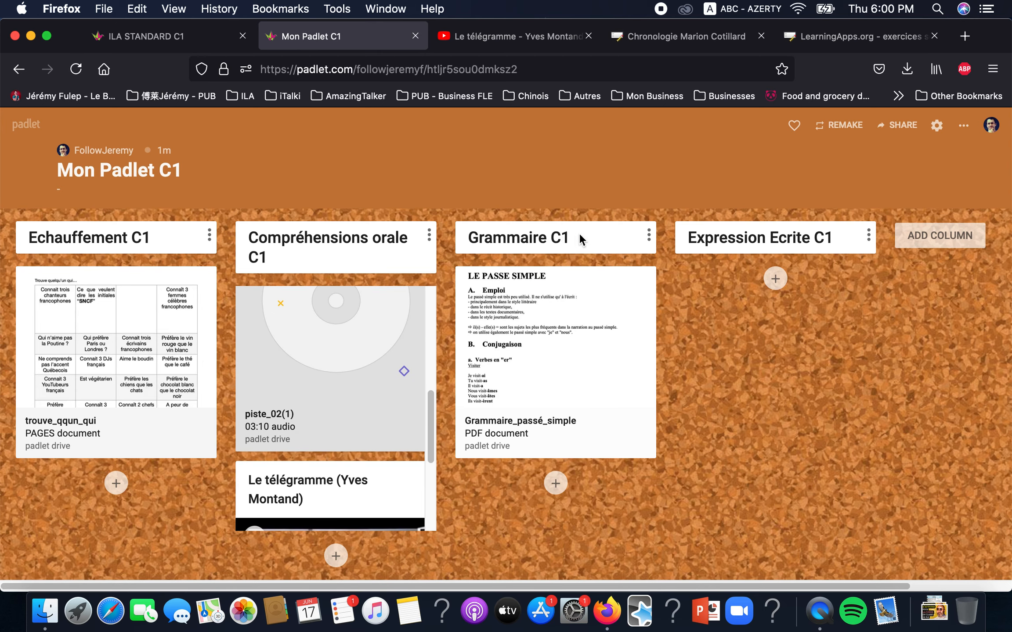
Step: Rename the Grammaire C1 column "Devoirs C1" and move it after the Expression Ecrite C1 column
{"action": "left_click", "coordinate": [649, 236]}
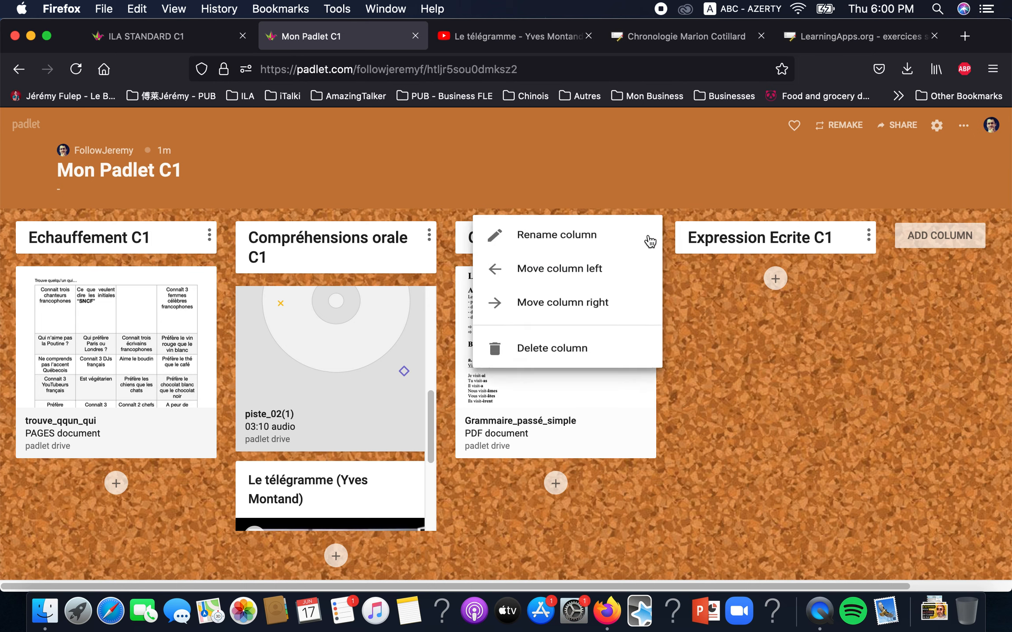
{"action": "left_click", "coordinate": [606, 244]}
{"action": "key", "text": "super+a"}
{"action": "type", "text": "D"}
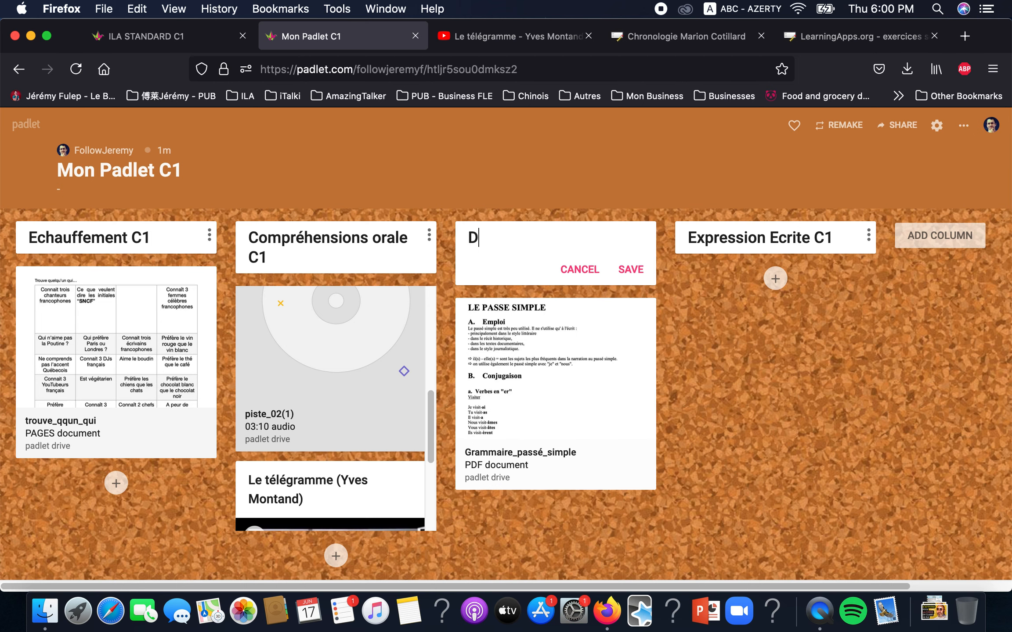
{"action": "left_click", "coordinate": [613, 265]}
{"action": "left_click_drag", "start_coordinate": [568, 233], "coordinate": [800, 248]}
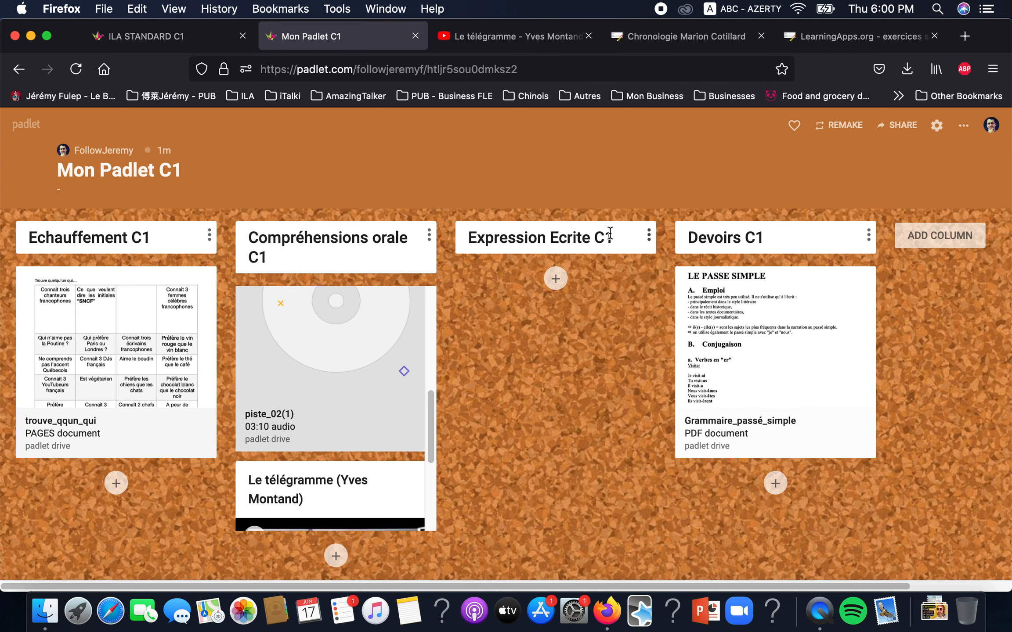
Step: Add a post under Expression Ecrite C1 and attach the student's PE correction Word document from the C1 folder
{"action": "left_click", "coordinate": [555, 278]}
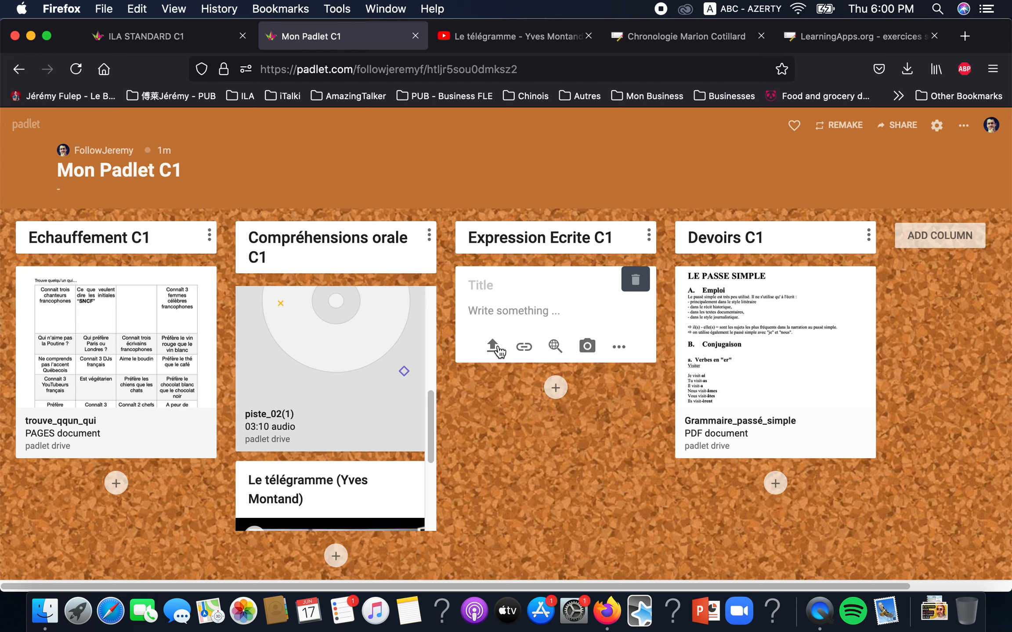
{"action": "left_click", "coordinate": [494, 347]}
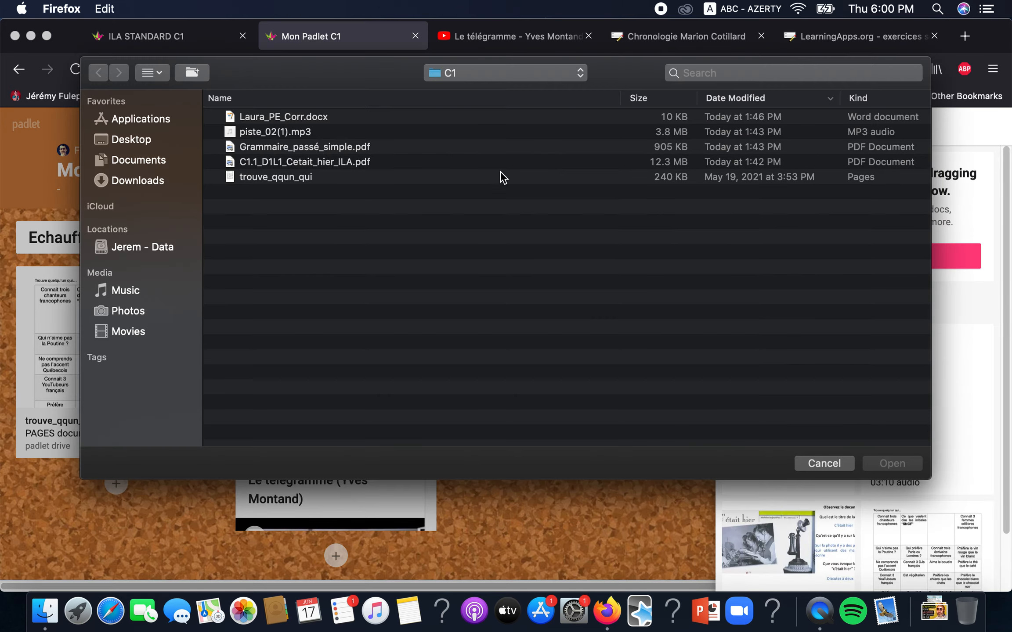
{"action": "left_click", "coordinate": [235, 118]}
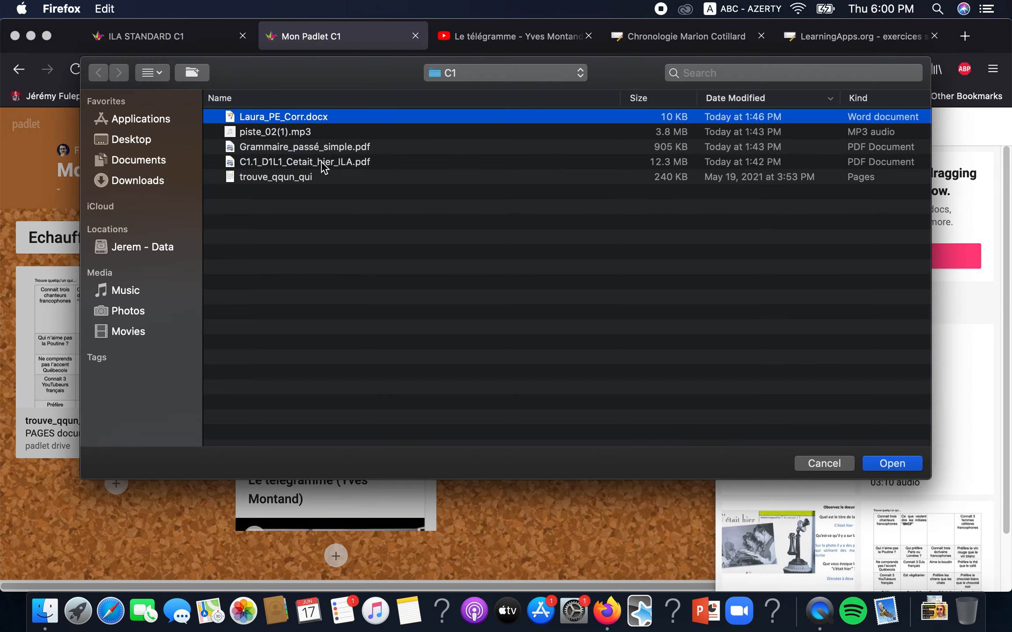
{"action": "left_click", "coordinate": [891, 464]}
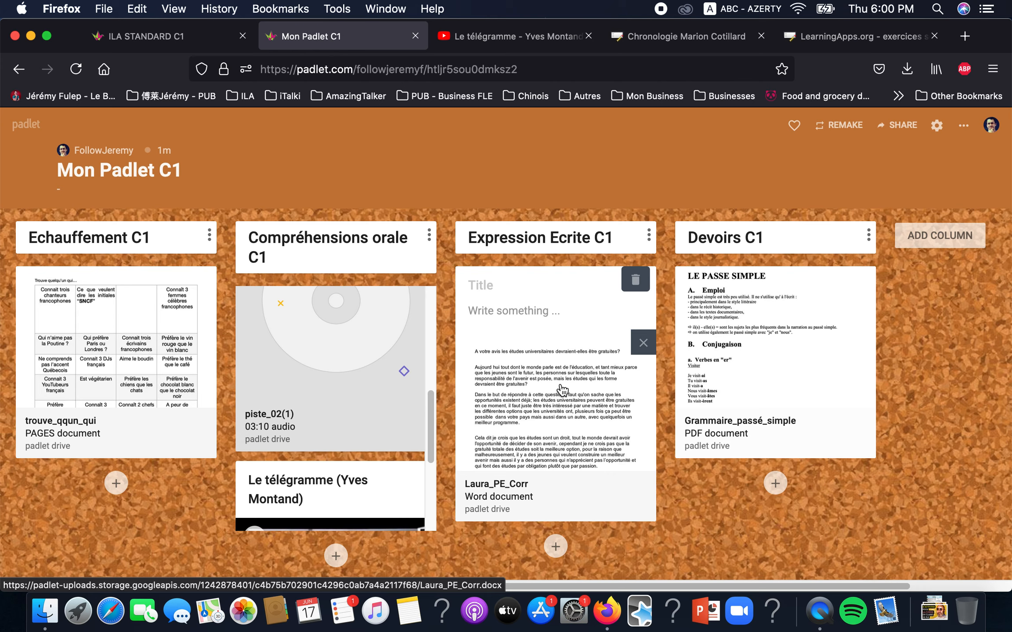
Step: Download the handwritten PE correction image from the Echauffement column of the ILA STANDARD C1 padlet, saving the file
{"action": "left_click", "coordinate": [192, 36]}
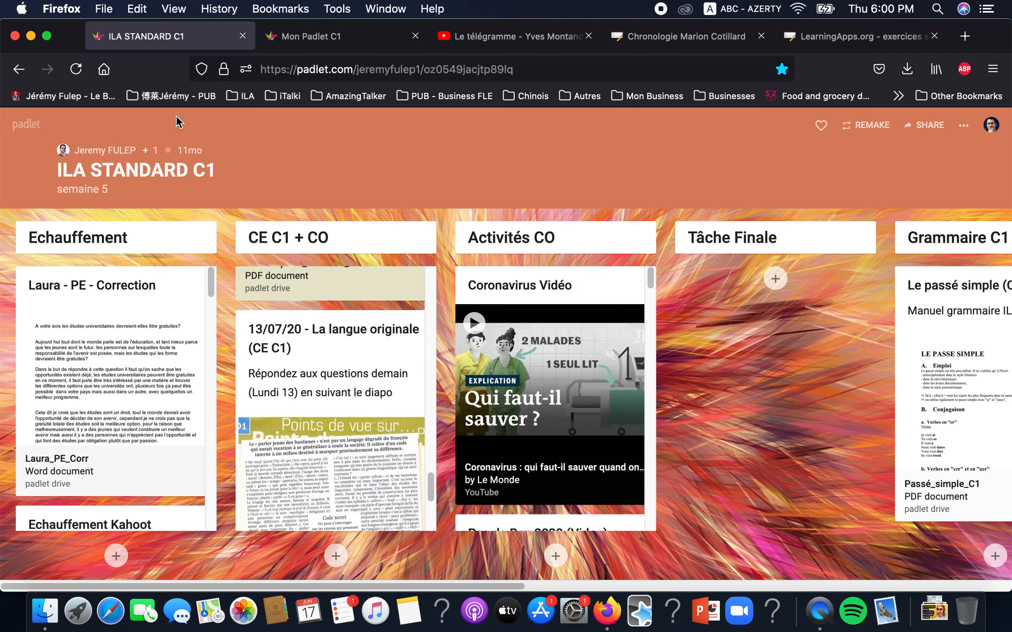
{"action": "scroll", "coordinate": [151, 363], "scroll_direction": "down", "scroll_amount": 3}
{"action": "scroll", "coordinate": [151, 364], "scroll_direction": "down", "scroll_amount": 5}
{"action": "scroll", "coordinate": [148, 355], "scroll_direction": "up", "scroll_amount": 4}
{"action": "scroll", "coordinate": [114, 373], "scroll_direction": "down", "scroll_amount": 4}
{"action": "scroll", "coordinate": [152, 369], "scroll_direction": "up", "scroll_amount": 5}
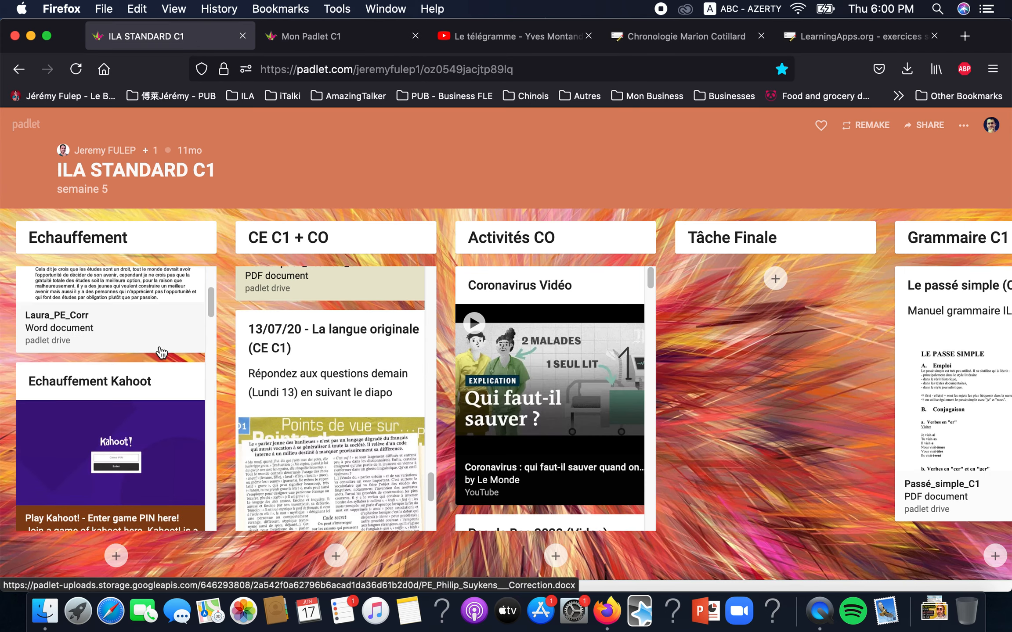
{"action": "scroll", "coordinate": [105, 366], "scroll_direction": "down", "scroll_amount": 6}
{"action": "scroll", "coordinate": [105, 374], "scroll_direction": "down", "scroll_amount": 6}
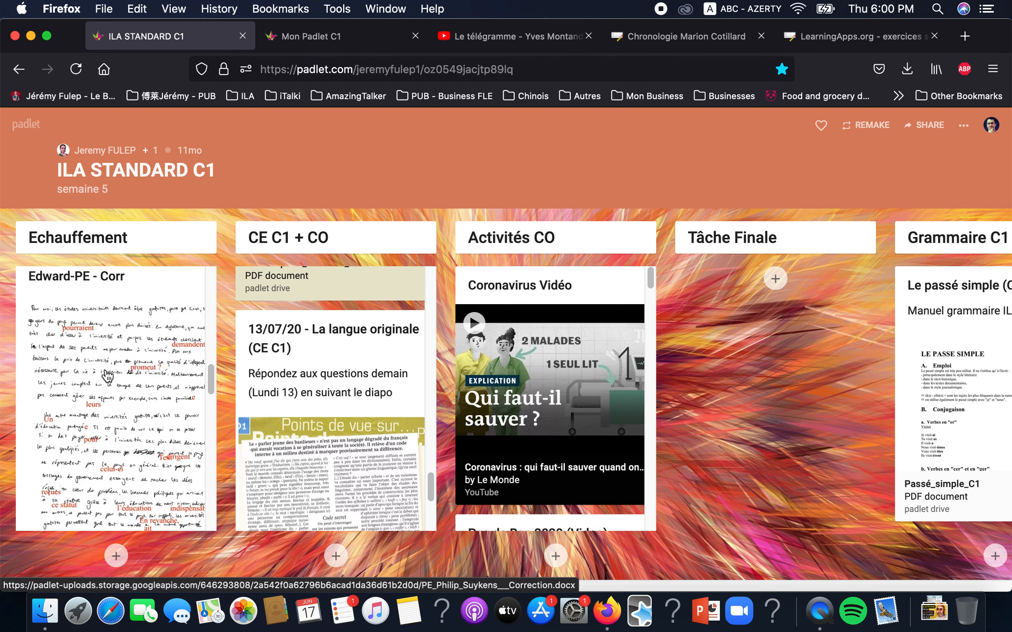
{"action": "left_click", "coordinate": [102, 387]}
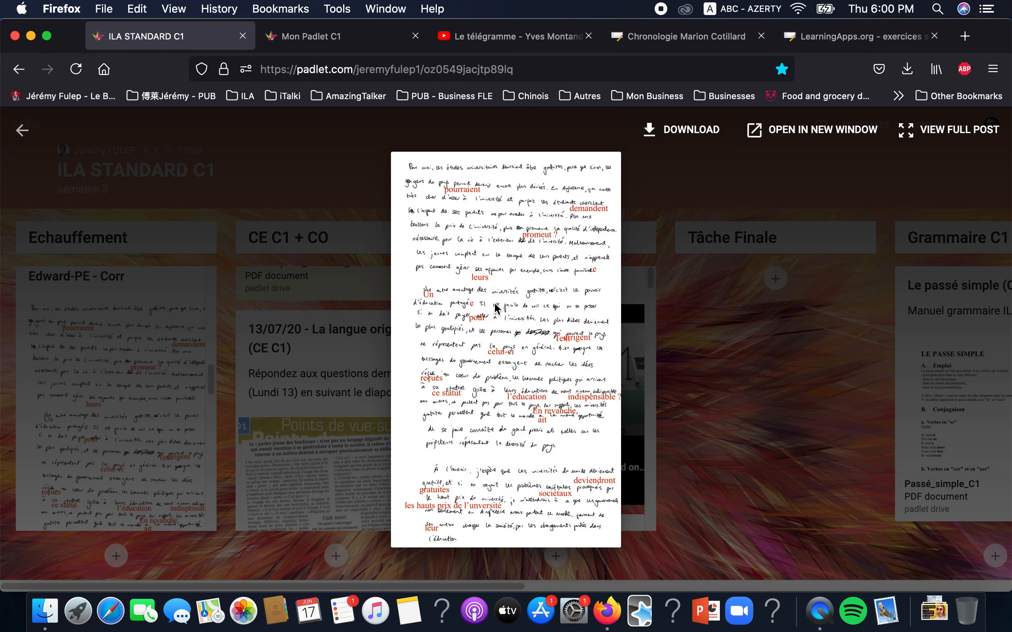
{"action": "left_click", "coordinate": [661, 132]}
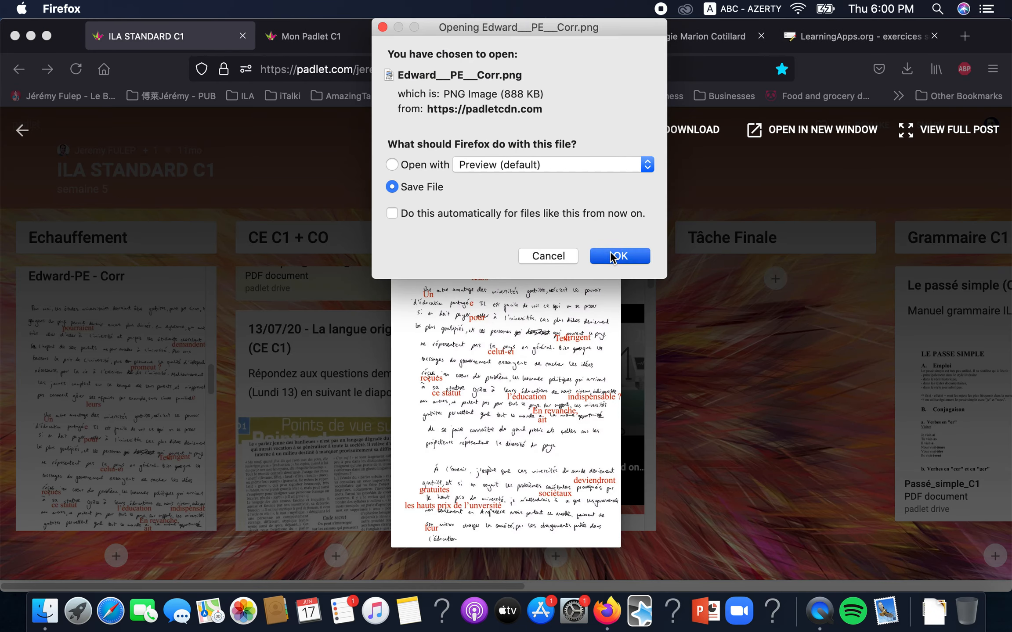
{"action": "left_click", "coordinate": [602, 255]}
Step: Return to Mon Padlet C1 and add a second post under Expression Ecrite C1 with the downloaded PE correction PNG attached
{"action": "left_click", "coordinate": [355, 37]}
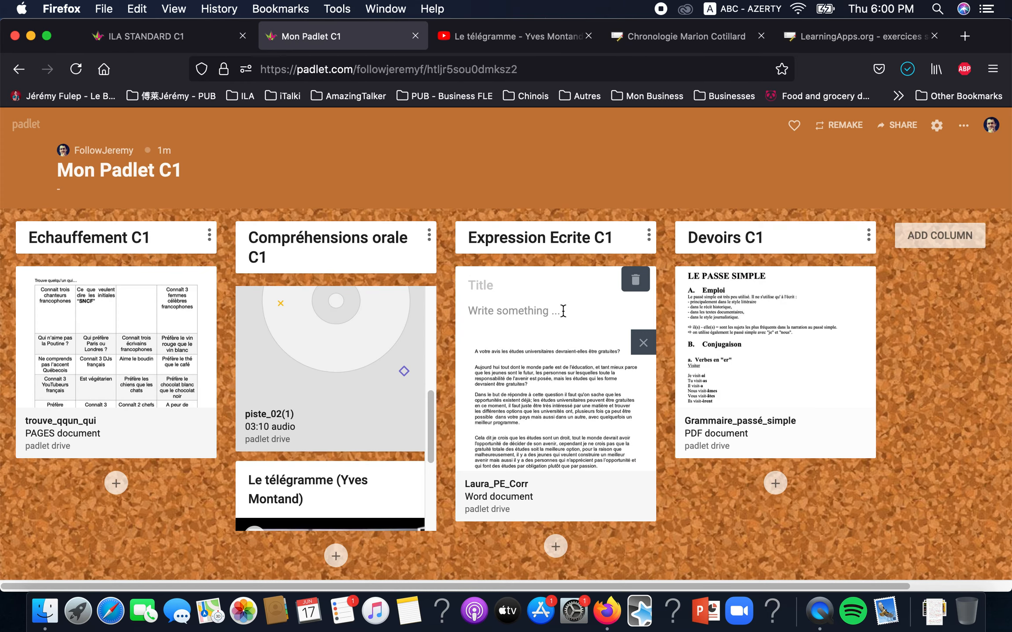
{"action": "left_click", "coordinate": [555, 546]}
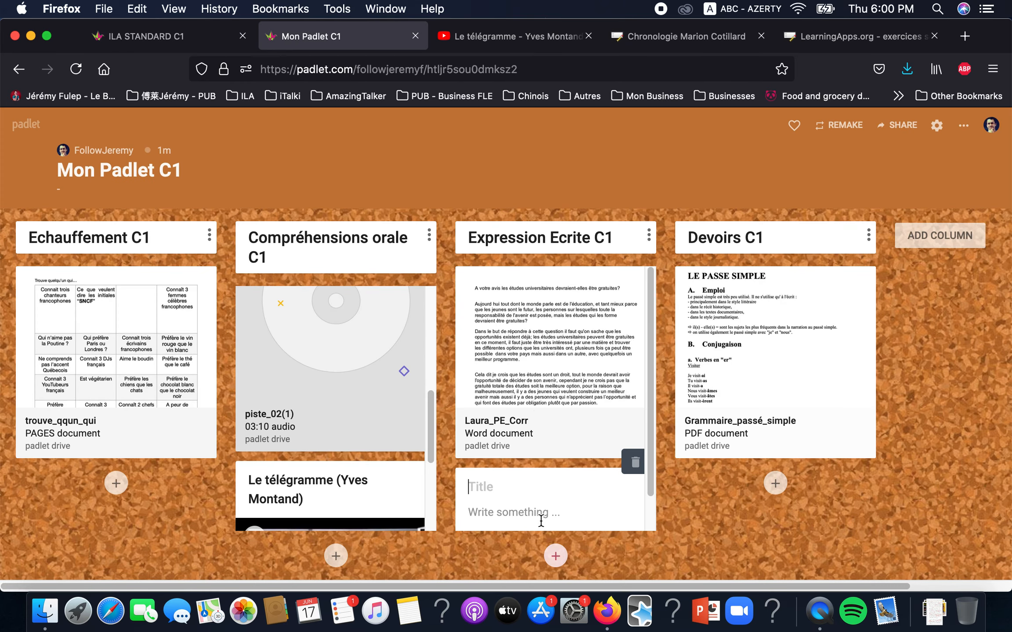
{"action": "left_click", "coordinate": [490, 518]}
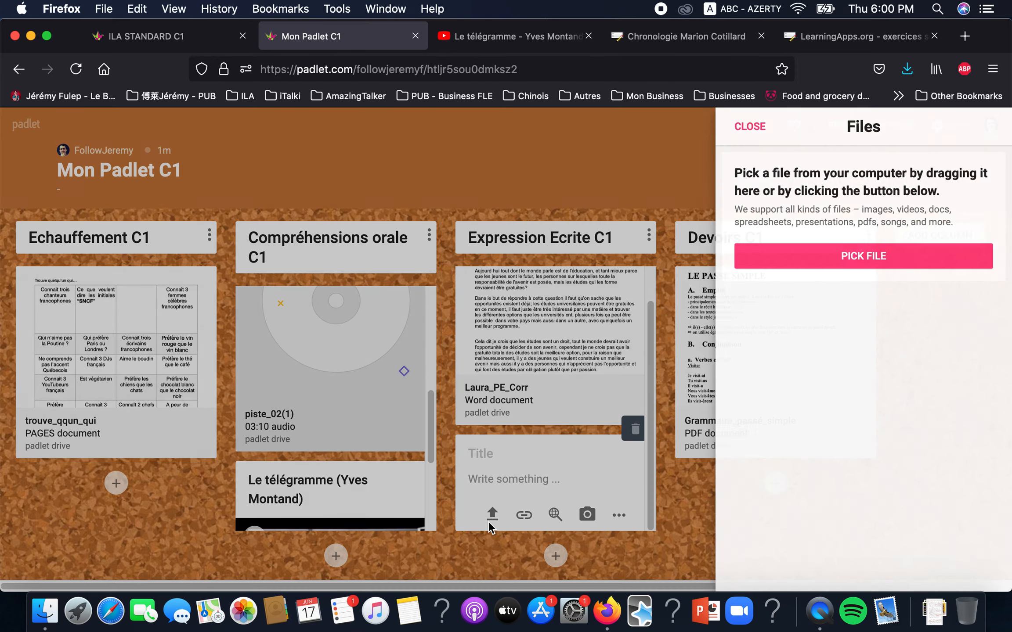
{"action": "left_click", "coordinate": [791, 256]}
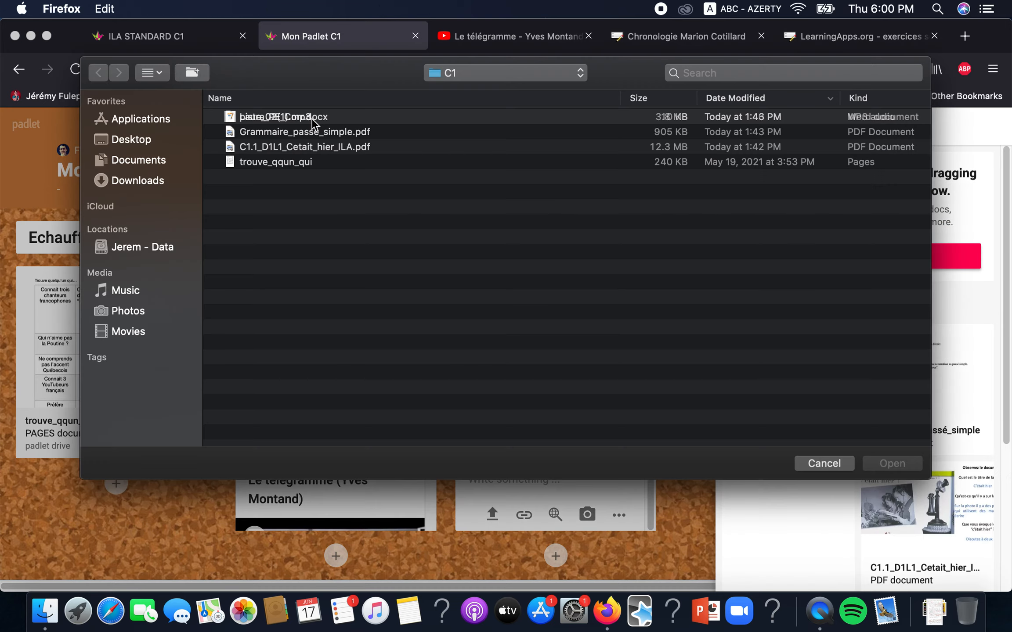
{"action": "left_click", "coordinate": [318, 118]}
{"action": "left_click", "coordinate": [144, 180]}
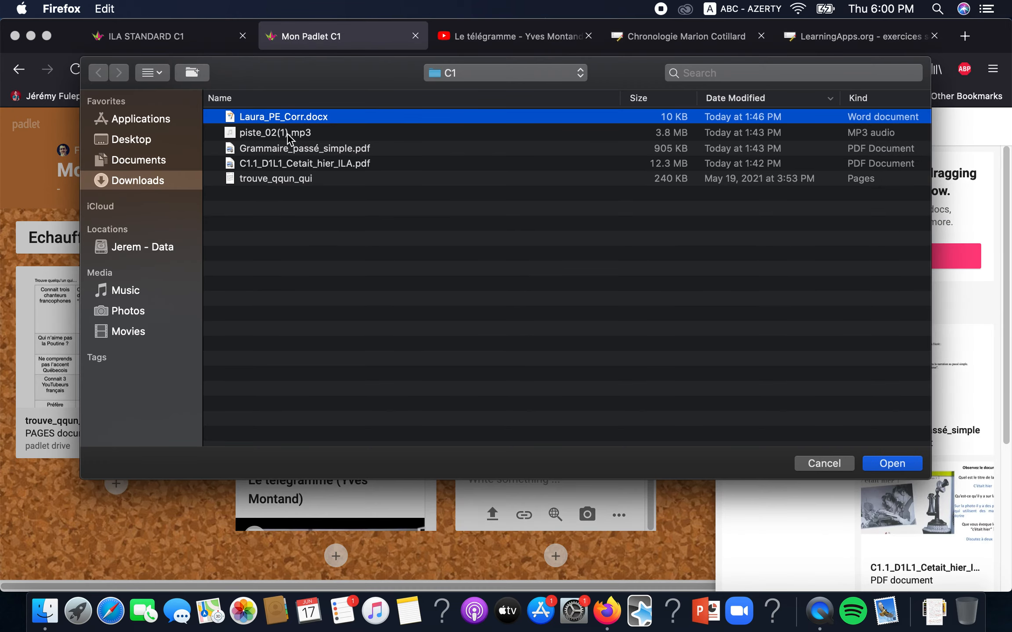
{"action": "left_click", "coordinate": [340, 117]}
{"action": "left_click", "coordinate": [892, 463]}
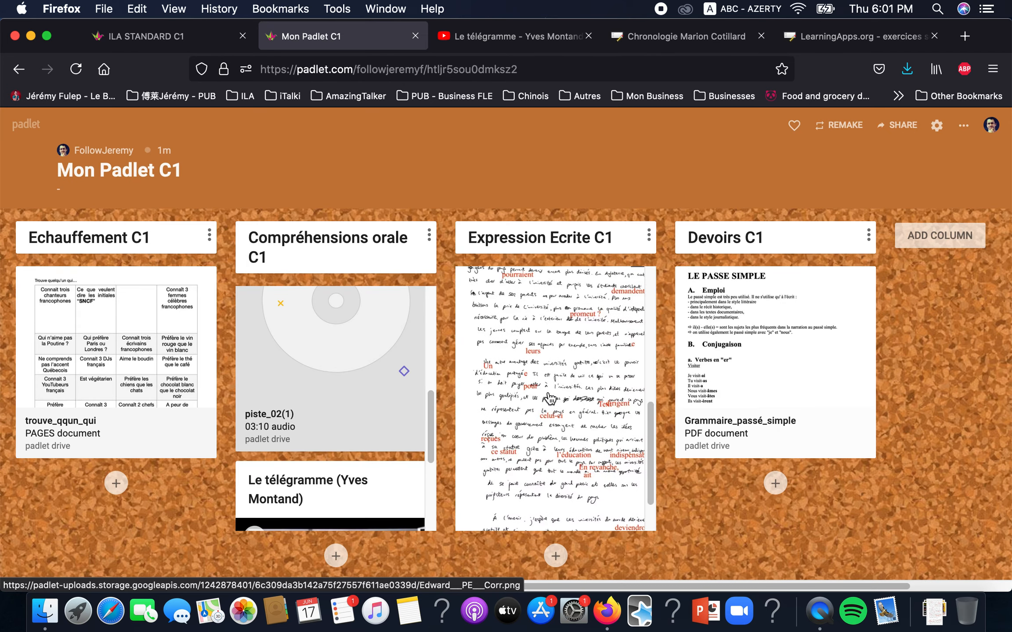
Step: Examine the handwritten correction post under Expression Ecrite C1, including its image in the enlarged preview
{"action": "scroll", "coordinate": [549, 435], "scroll_direction": "up", "scroll_amount": 3}
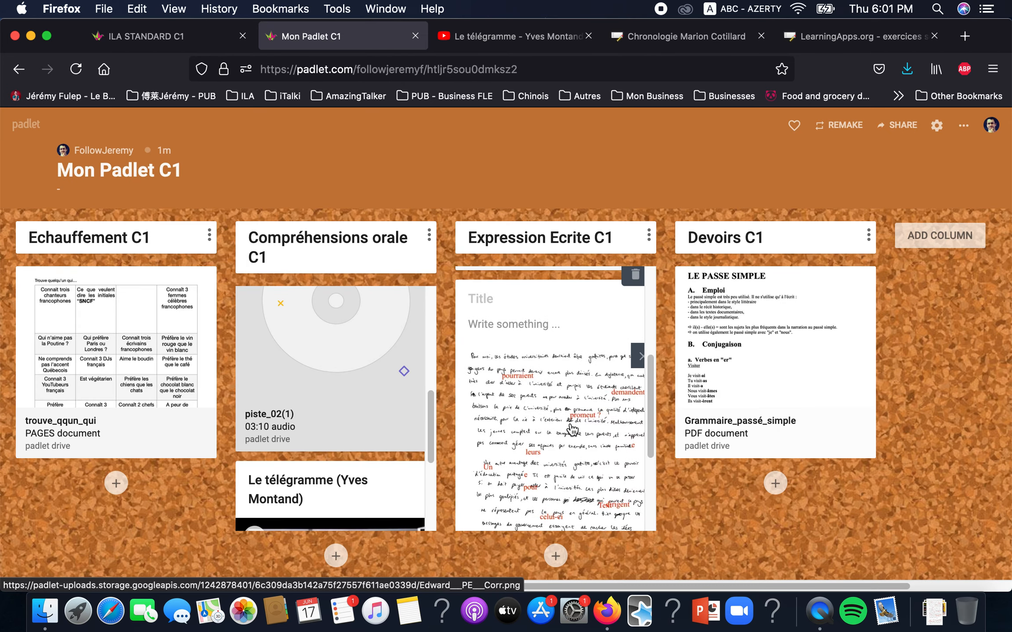
{"action": "scroll", "coordinate": [575, 413], "scroll_direction": "down", "scroll_amount": 2}
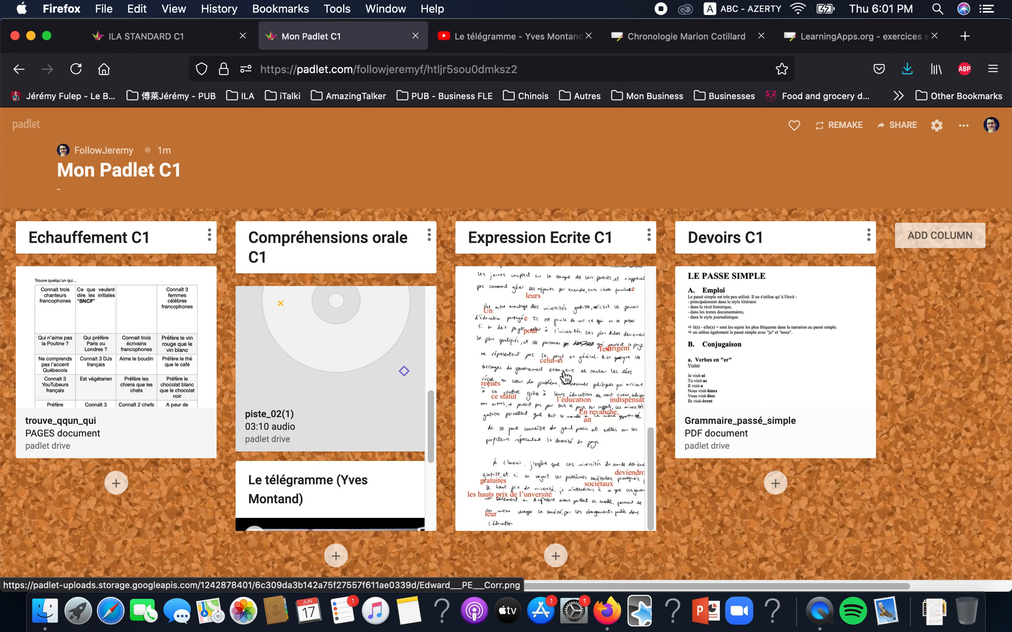
{"action": "scroll", "coordinate": [567, 378], "scroll_direction": "up", "scroll_amount": 4}
{"action": "scroll", "coordinate": [566, 376], "scroll_direction": "up", "scroll_amount": 2}
{"action": "scroll", "coordinate": [570, 389], "scroll_direction": "down", "scroll_amount": 5}
{"action": "scroll", "coordinate": [592, 374], "scroll_direction": "up", "scroll_amount": 2}
{"action": "scroll", "coordinate": [641, 475], "scroll_direction": "up", "scroll_amount": 3}
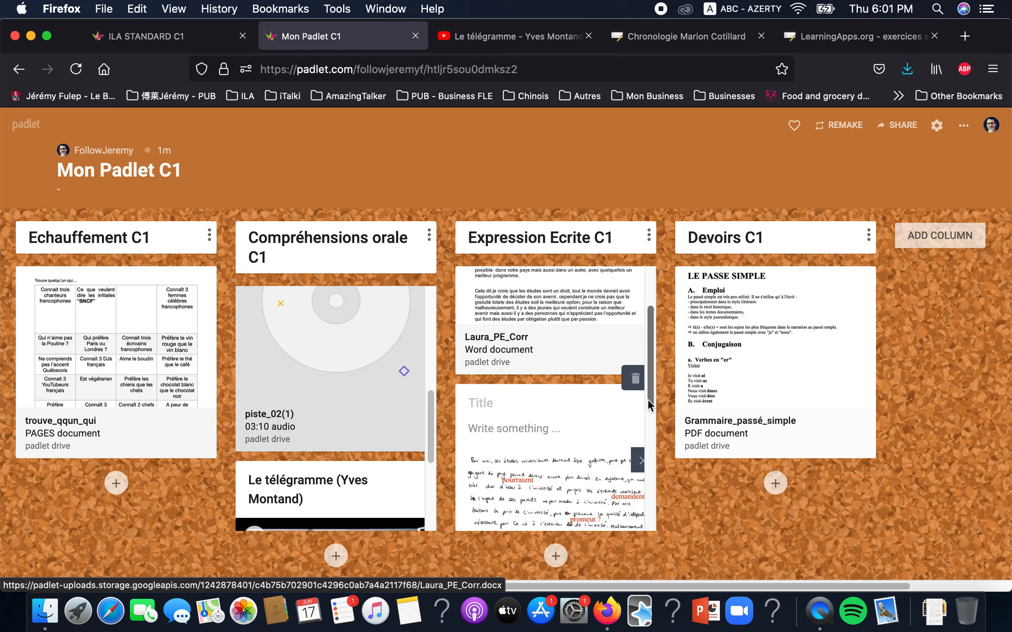
{"action": "scroll", "coordinate": [613, 468], "scroll_direction": "down", "scroll_amount": 3}
{"action": "left_click", "coordinate": [579, 412]}
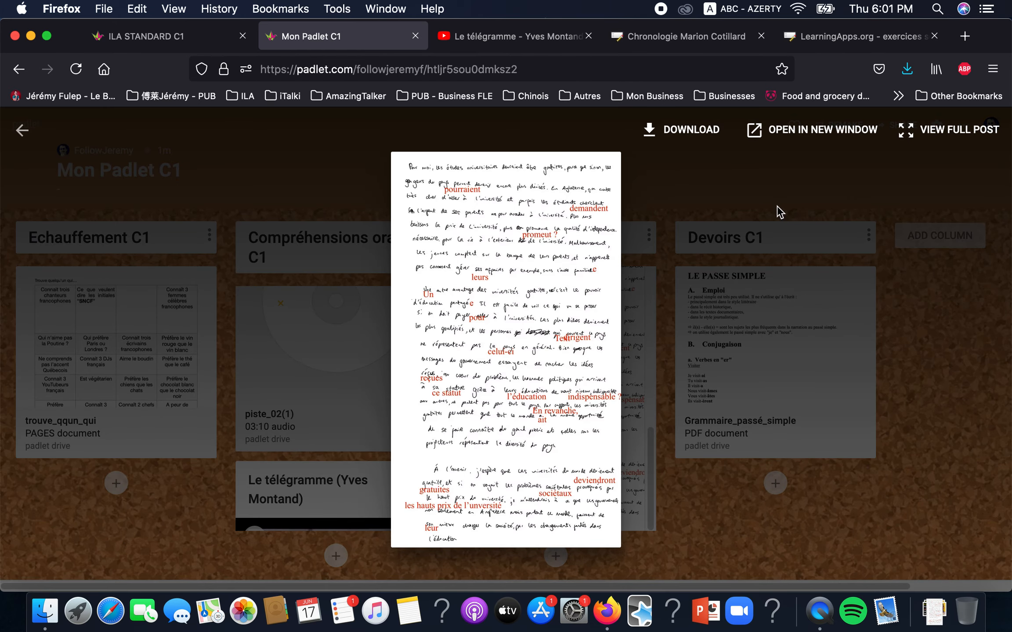
{"action": "left_click", "coordinate": [681, 483]}
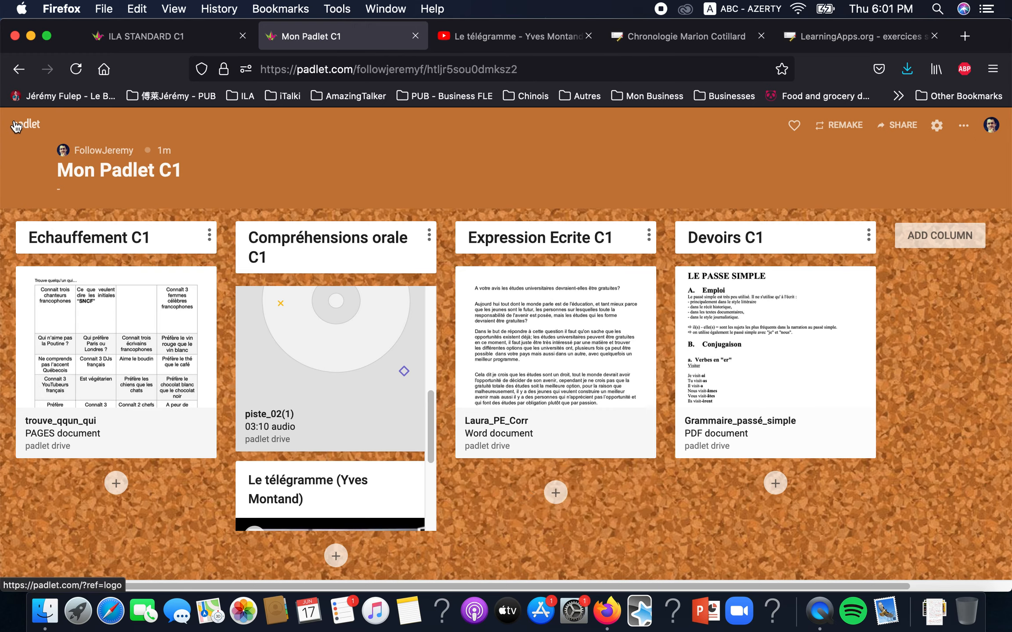
Step: Go to the Padlet dashboard, check the account's padlet allowance, and open the options of Mon Padlet C1
{"action": "left_click", "coordinate": [46, 123]}
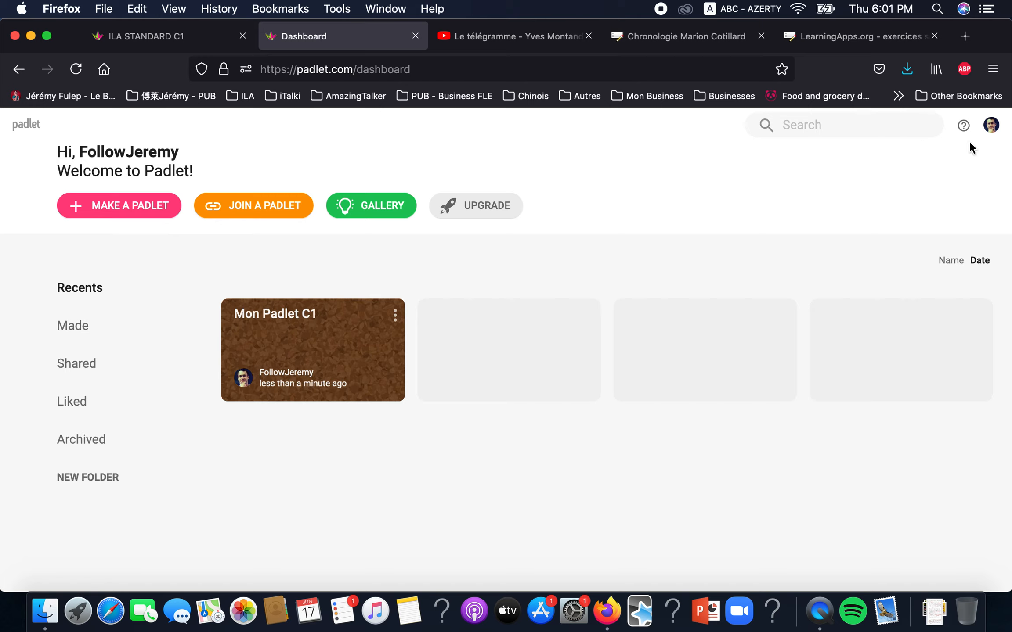
{"action": "left_click", "coordinate": [991, 127]}
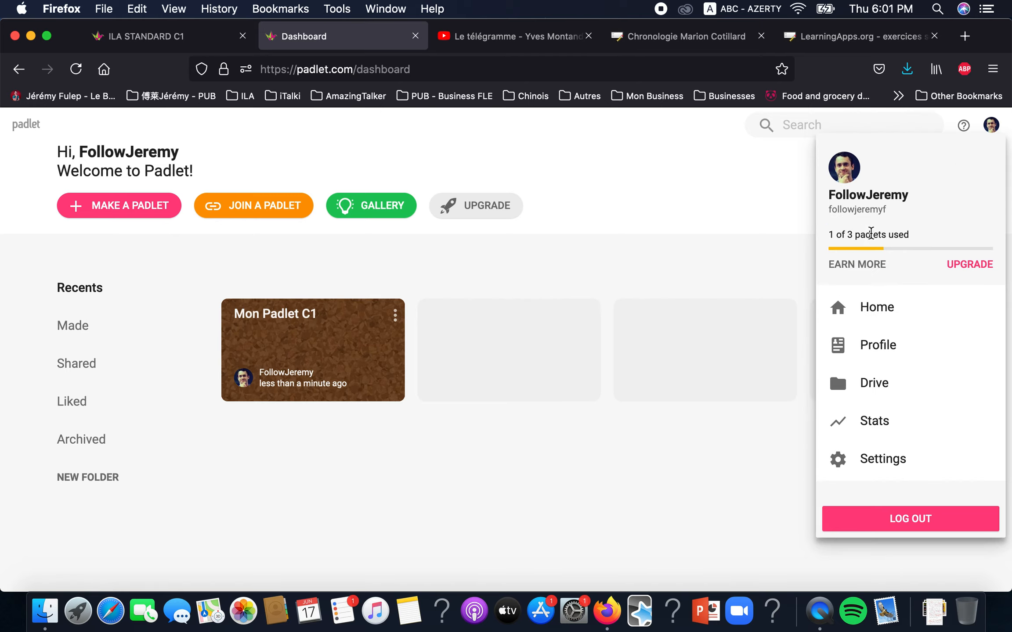
{"action": "left_click", "coordinate": [579, 164]}
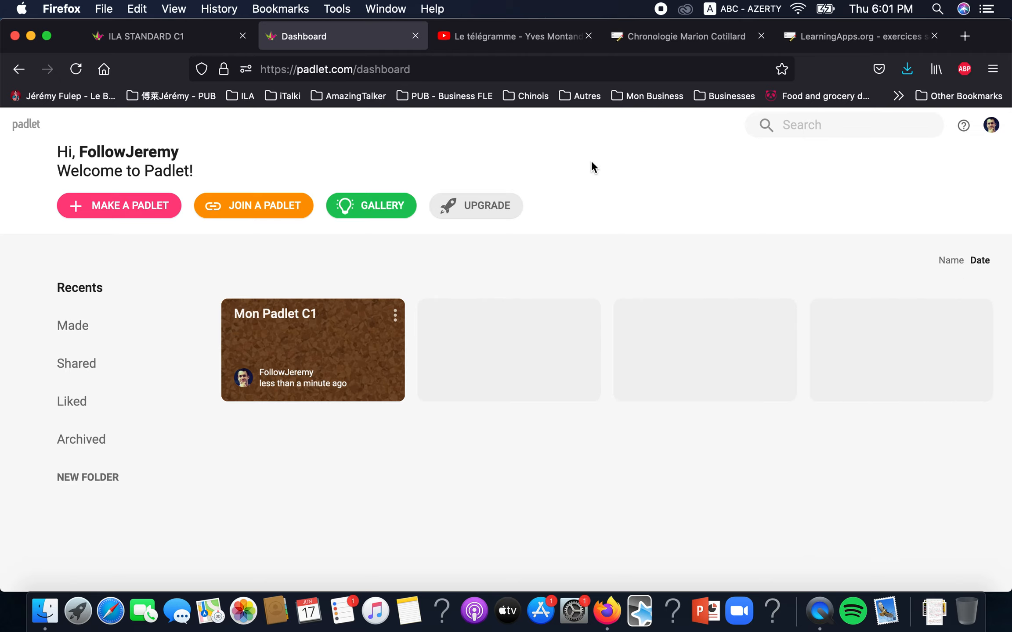
{"action": "left_click", "coordinate": [994, 131]}
{"action": "left_click", "coordinate": [395, 316]}
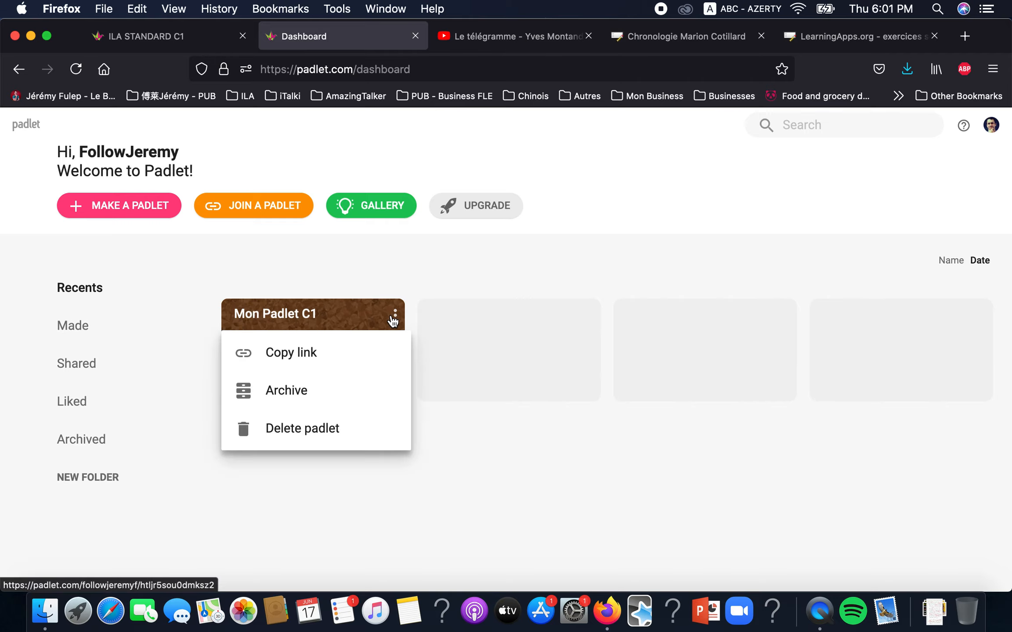
Step: Open Mon Padlet C1 from the dashboard and review its privacy, sharing and export options
{"action": "left_click", "coordinate": [416, 250]}
{"action": "left_click", "coordinate": [291, 316]}
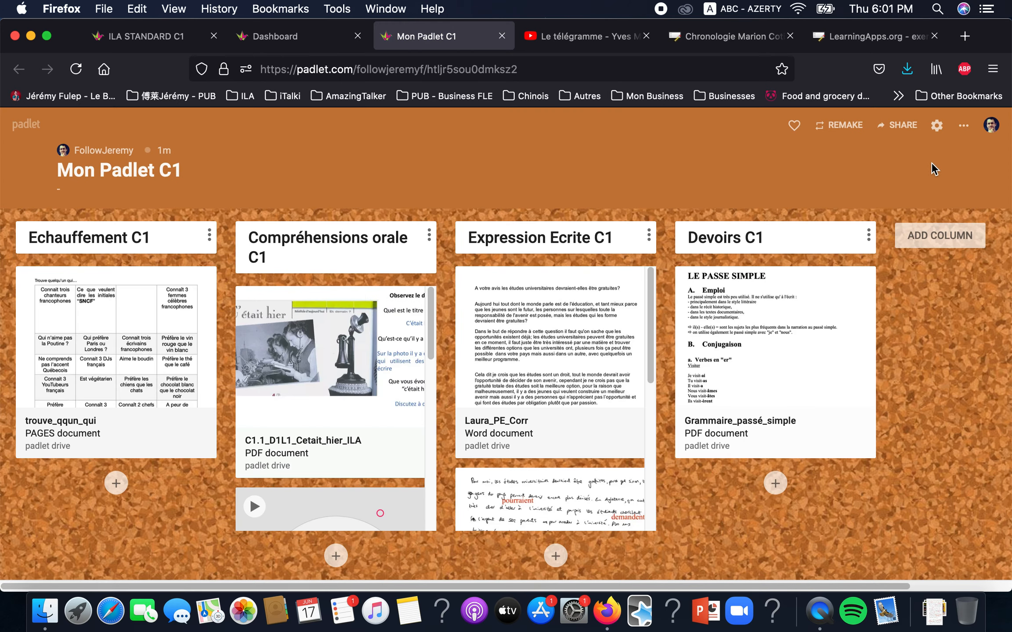
{"action": "left_click", "coordinate": [965, 129]}
{"action": "left_click", "coordinate": [667, 166]}
{"action": "left_click", "coordinate": [898, 125]}
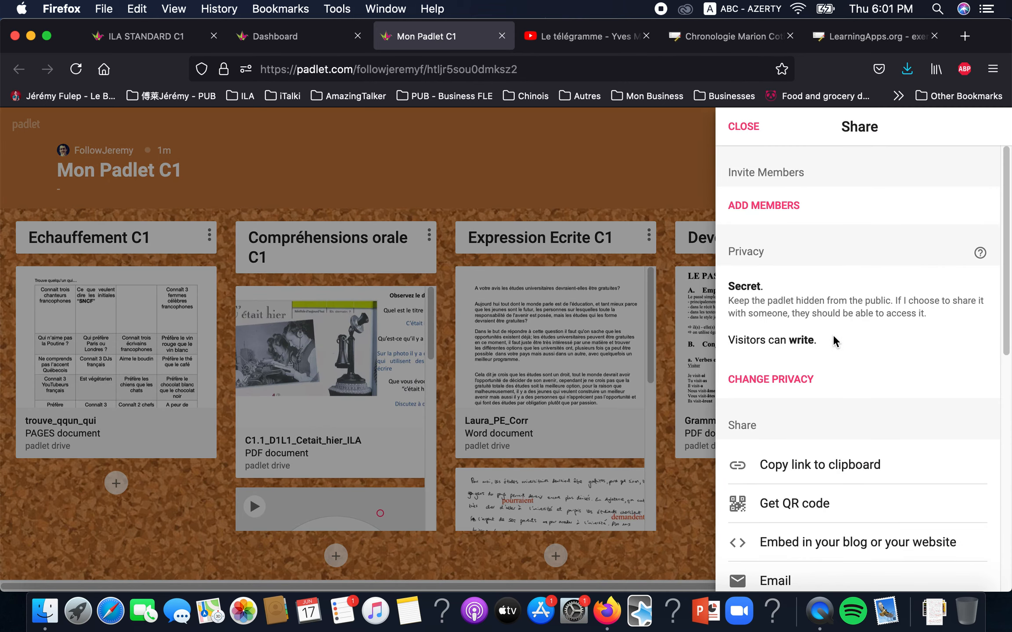
{"action": "scroll", "coordinate": [834, 337], "scroll_direction": "down", "scroll_amount": 3}
{"action": "scroll", "coordinate": [836, 342], "scroll_direction": "down", "scroll_amount": 5}
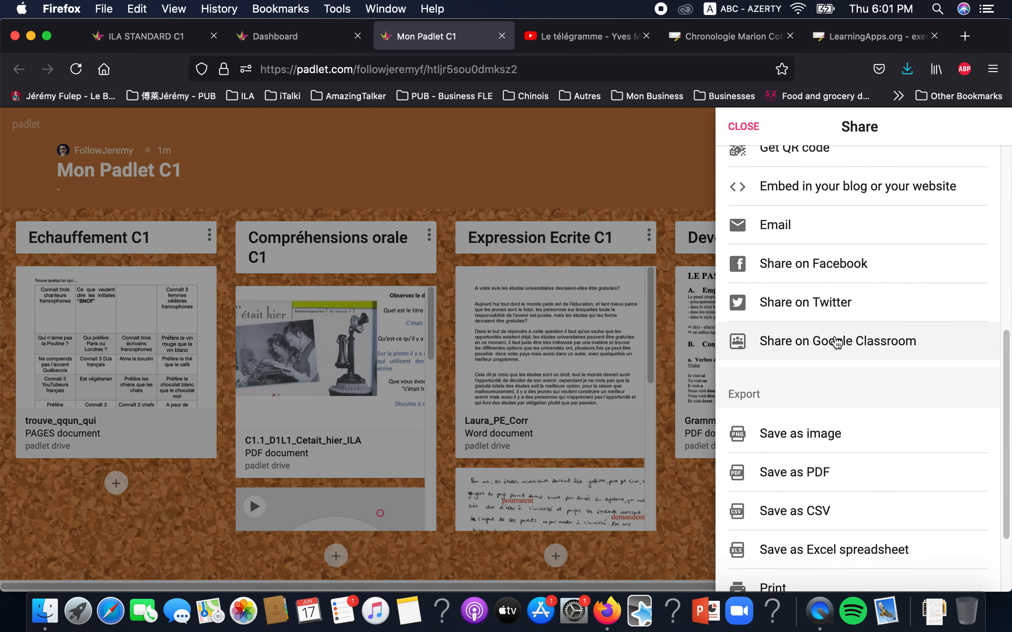
{"action": "scroll", "coordinate": [836, 341], "scroll_direction": "up", "scroll_amount": 8}
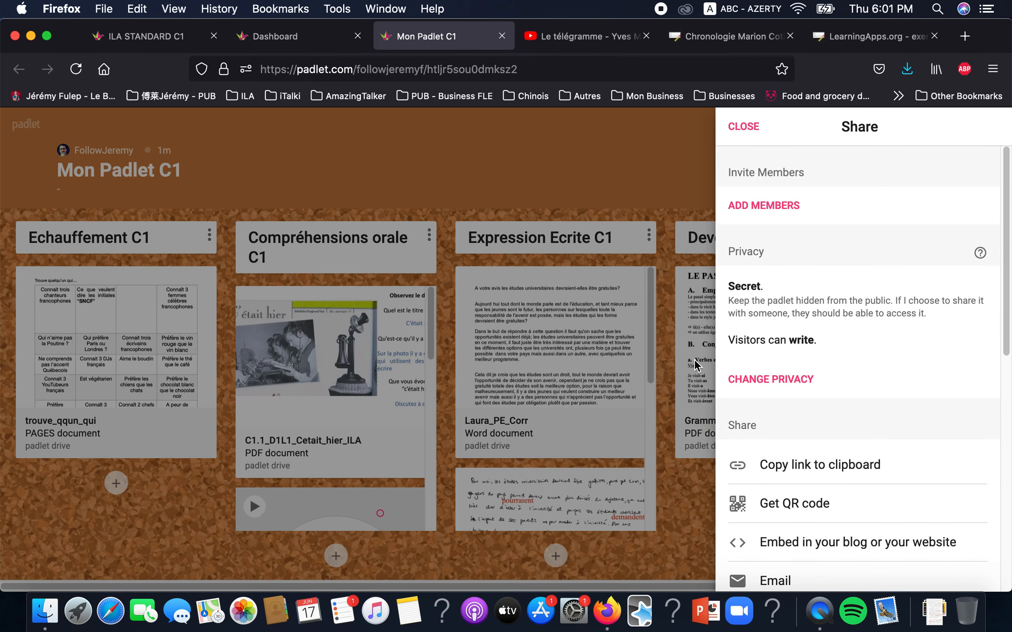
{"action": "scroll", "coordinate": [933, 398], "scroll_direction": "down", "scroll_amount": 3}
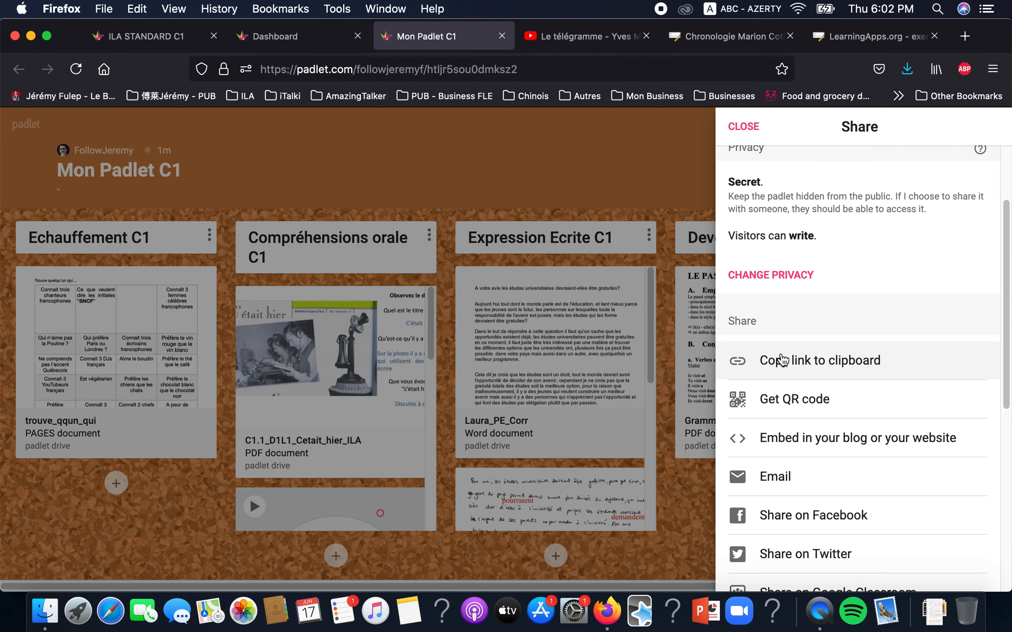
Step: Display the QR code for sharing Mon Padlet C1, close it, and view it once more
{"action": "scroll", "coordinate": [786, 356], "scroll_direction": "down", "scroll_amount": 2}
{"action": "left_click", "coordinate": [801, 338]}
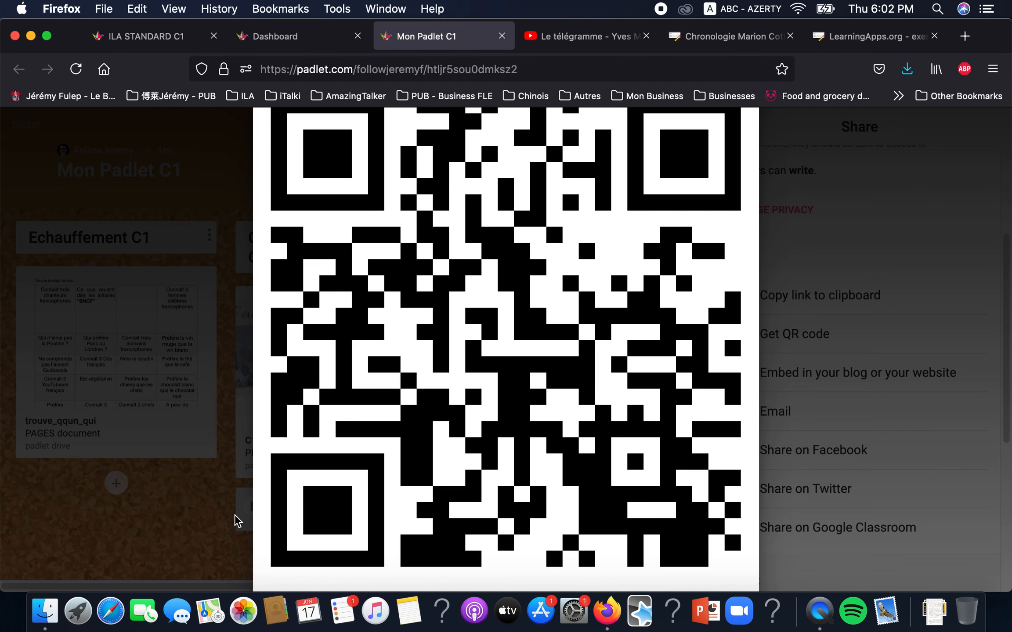
{"action": "left_click", "coordinate": [213, 530]}
{"action": "left_click", "coordinate": [802, 334]}
{"action": "left_click", "coordinate": [162, 496]}
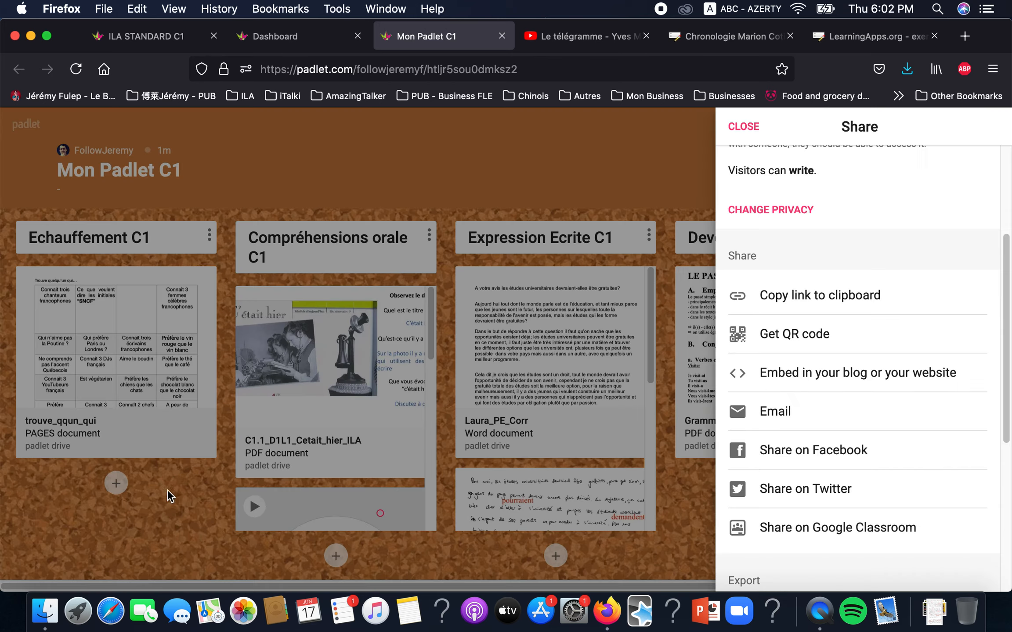
Step: Try to share Mon Padlet C1 by email, and quit the Mail account setup
{"action": "scroll", "coordinate": [834, 332], "scroll_direction": "down", "scroll_amount": 1}
{"action": "scroll", "coordinate": [834, 333], "scroll_direction": "down", "scroll_amount": 2}
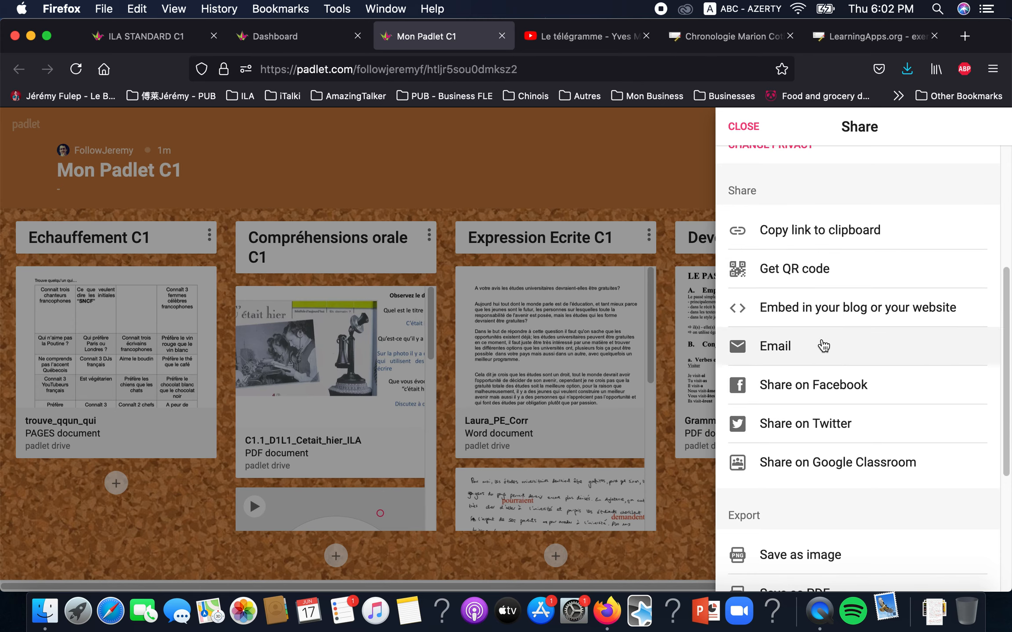
{"action": "left_click", "coordinate": [822, 346]}
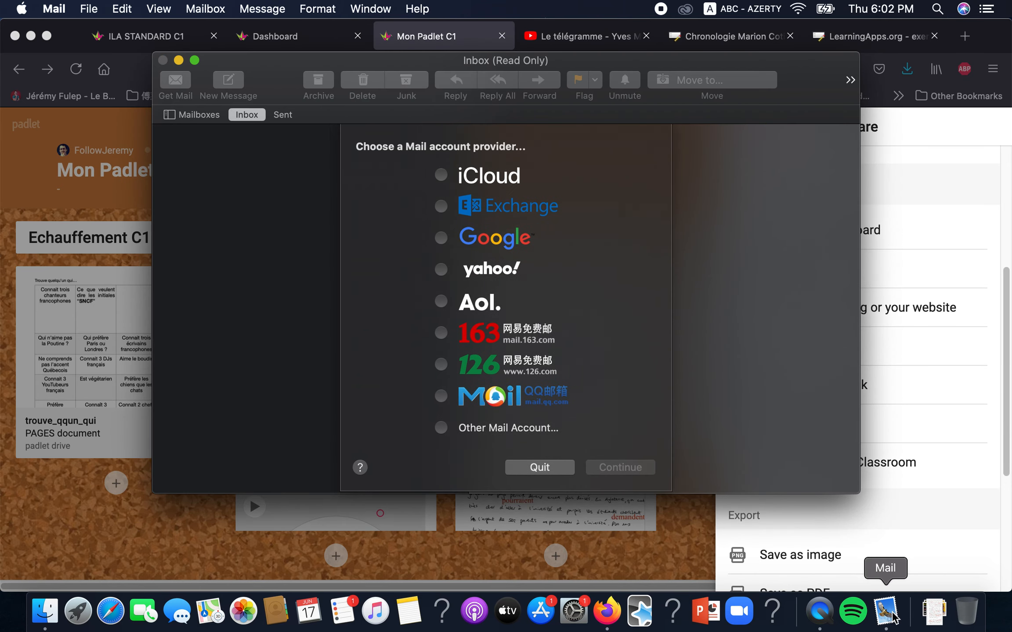
{"action": "right_click", "coordinate": [891, 609]}
{"action": "left_click", "coordinate": [897, 565]}
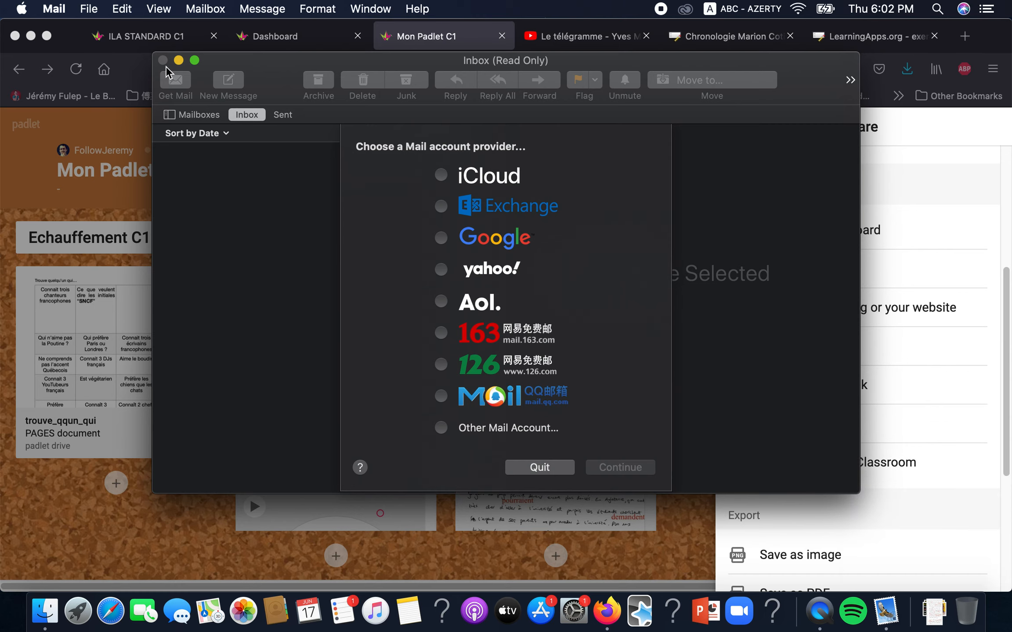
{"action": "left_click", "coordinate": [566, 468]}
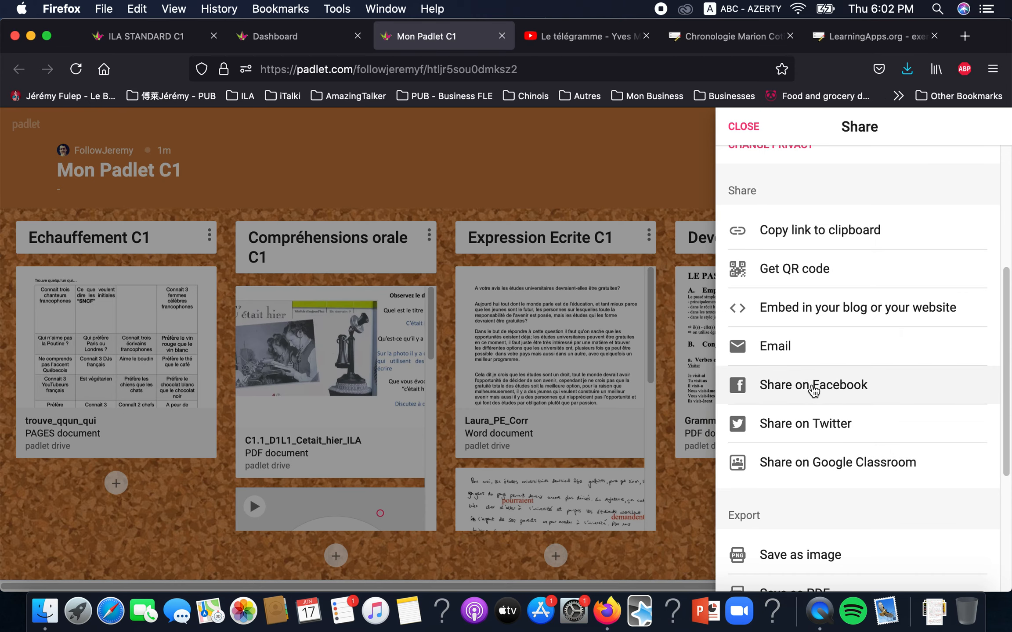
Step: Start exporting Mon Padlet C1 as an image, then close the export page and the sharing options
{"action": "scroll", "coordinate": [825, 329], "scroll_direction": "down", "scroll_amount": 5}
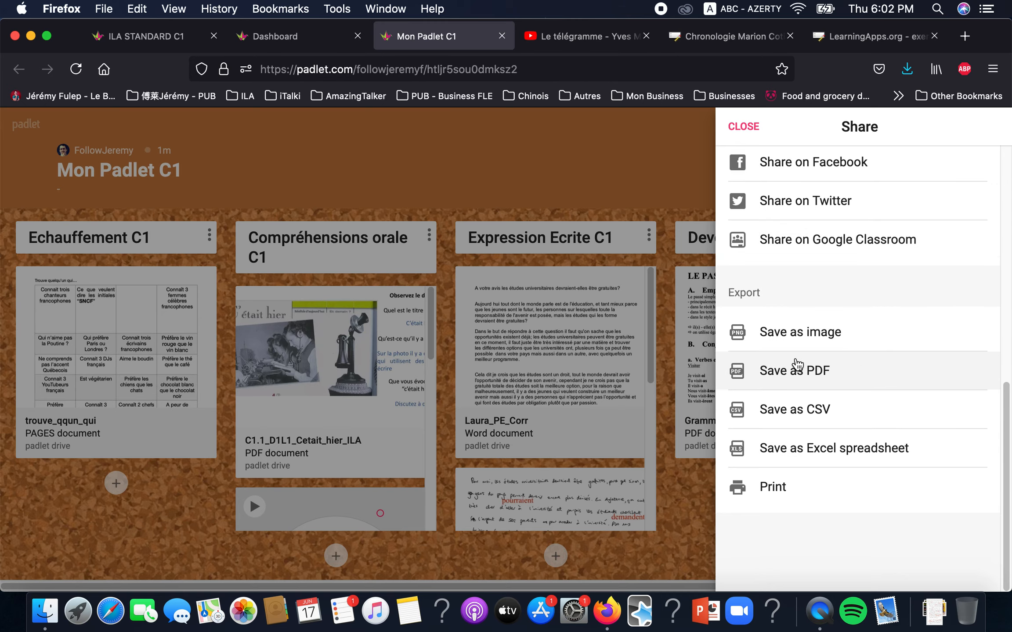
{"action": "left_click", "coordinate": [807, 334]}
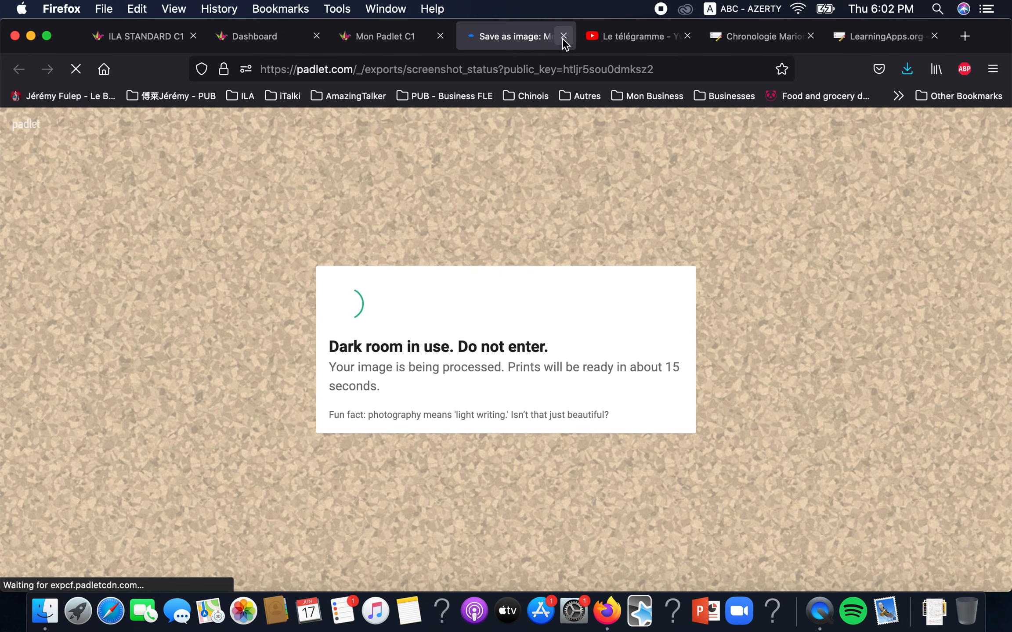
{"action": "left_click", "coordinate": [562, 37]}
{"action": "left_click", "coordinate": [621, 160]}
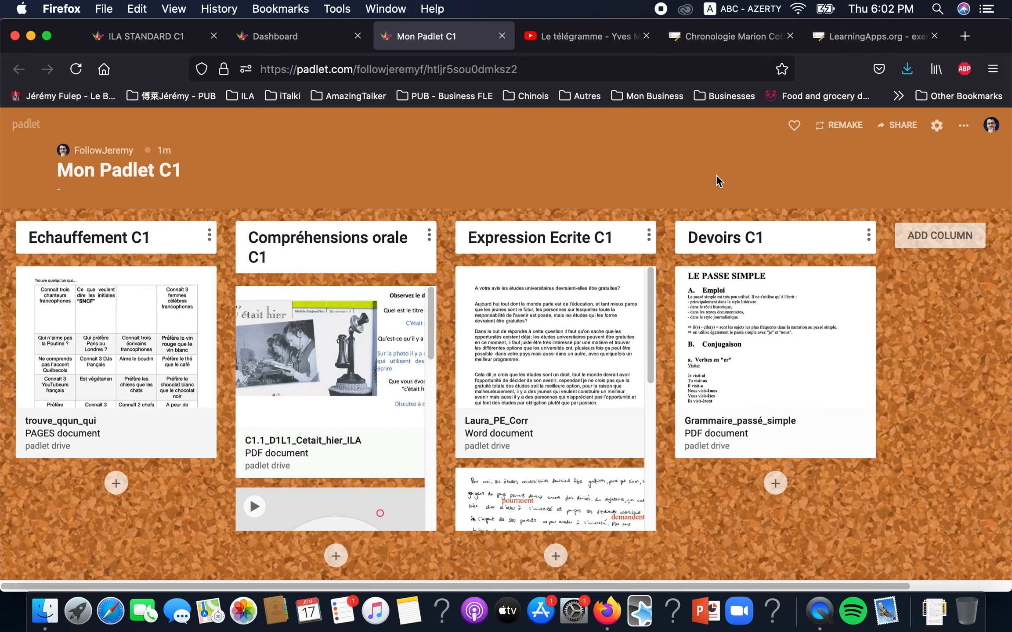
Step: Return to the Padlet dashboard and check how many padlets the account has used
{"action": "left_click", "coordinate": [23, 131]}
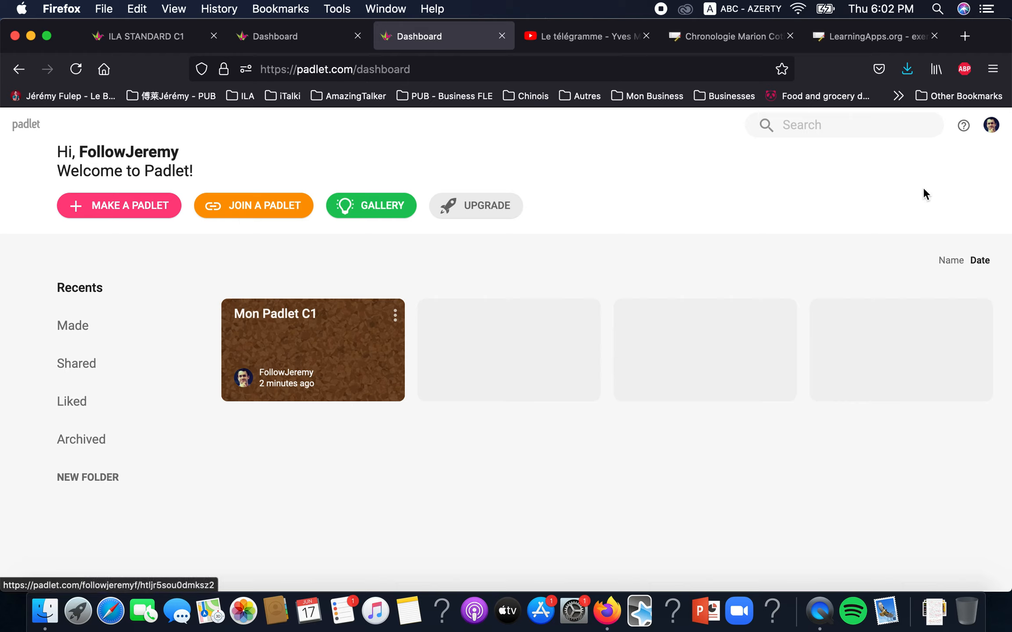
{"action": "left_click", "coordinate": [990, 125]}
{"action": "left_click_drag", "start_coordinate": [847, 235], "coordinate": [828, 234]}
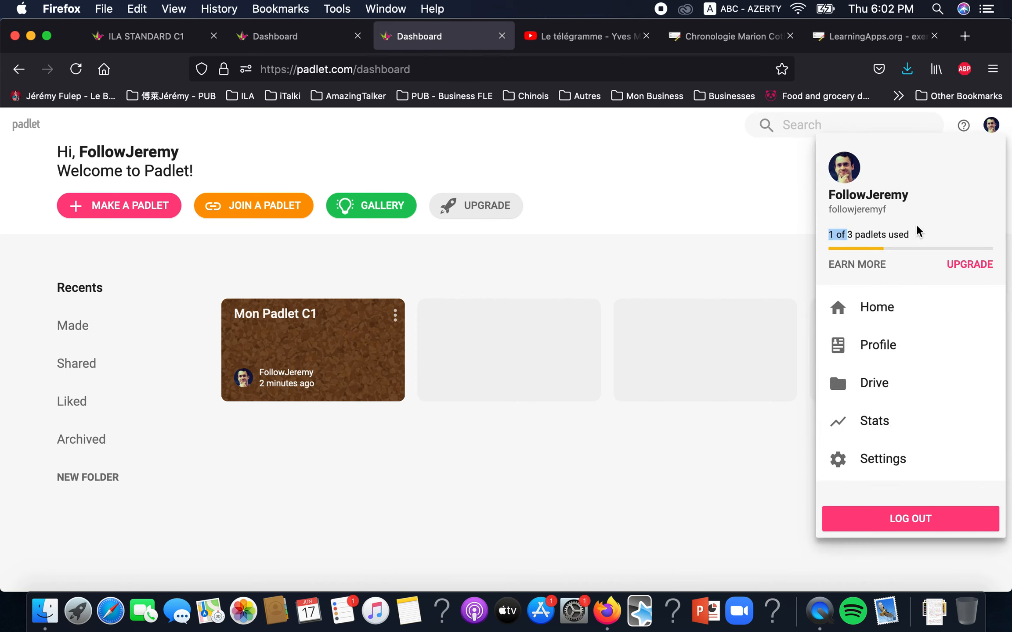
{"action": "left_click", "coordinate": [361, 273]}
Step: Delete Mon Padlet C1 by entering the requested confirmation code, and check the account's padlet allowance
{"action": "left_click", "coordinate": [395, 321]}
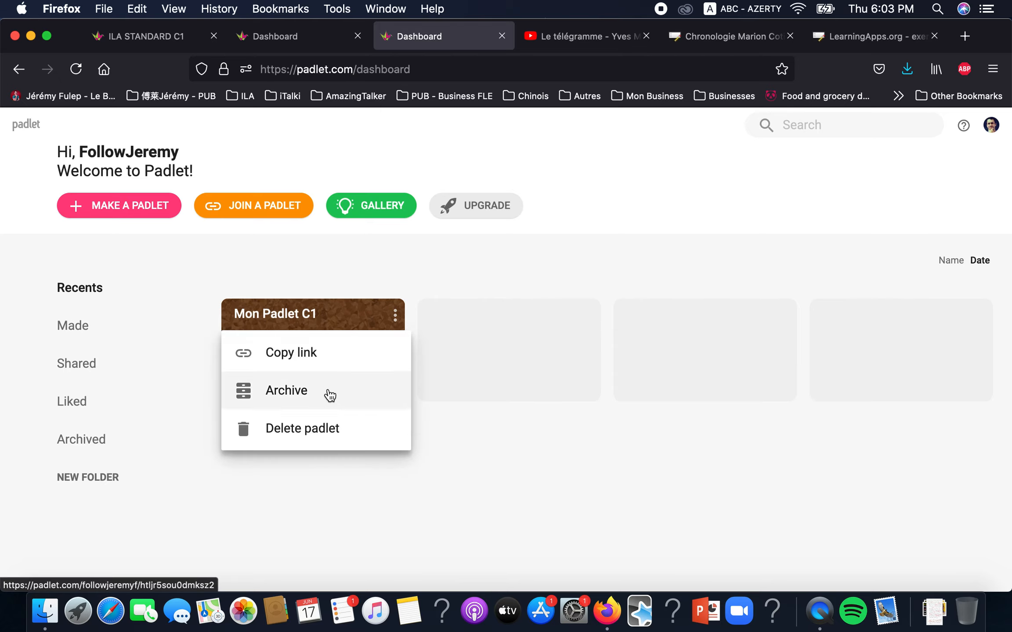
{"action": "left_click", "coordinate": [322, 430]}
{"action": "left_click", "coordinate": [462, 395]}
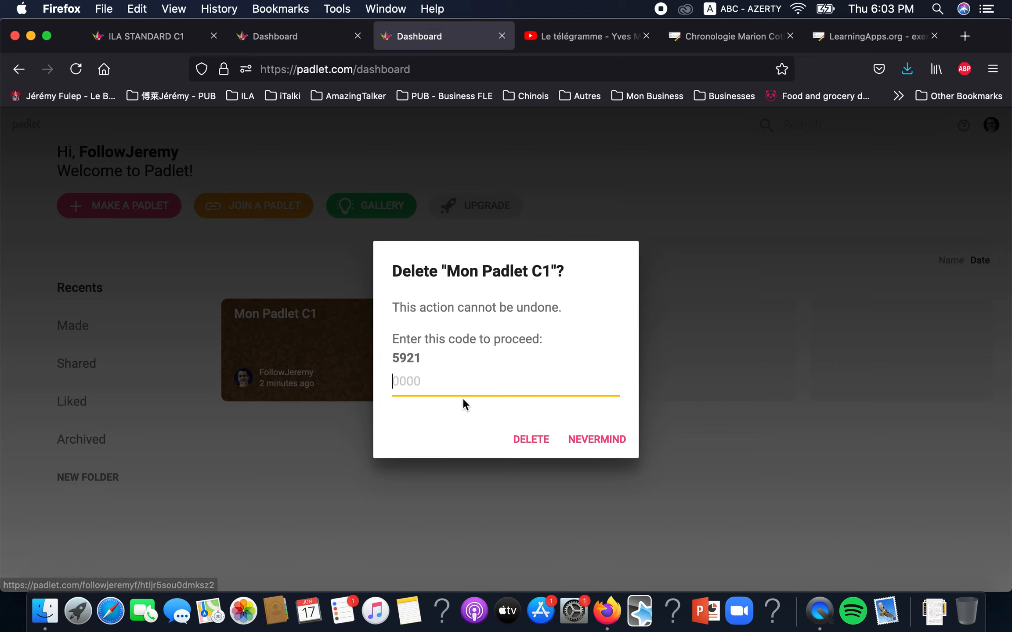
{"action": "type", "text": "5921"}
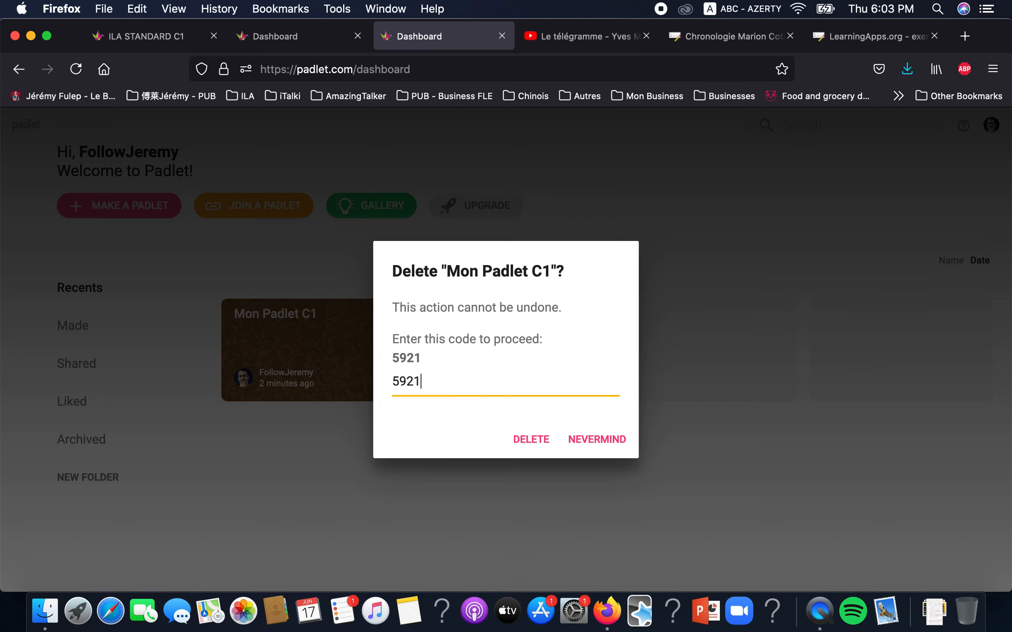
{"action": "left_click", "coordinate": [542, 440]}
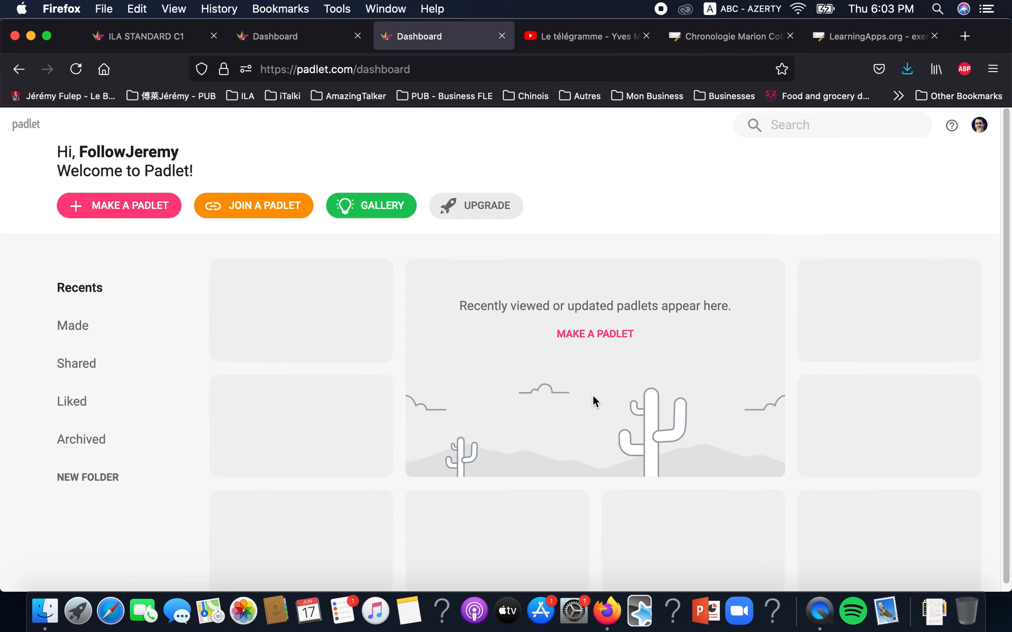
{"action": "left_click", "coordinate": [980, 128]}
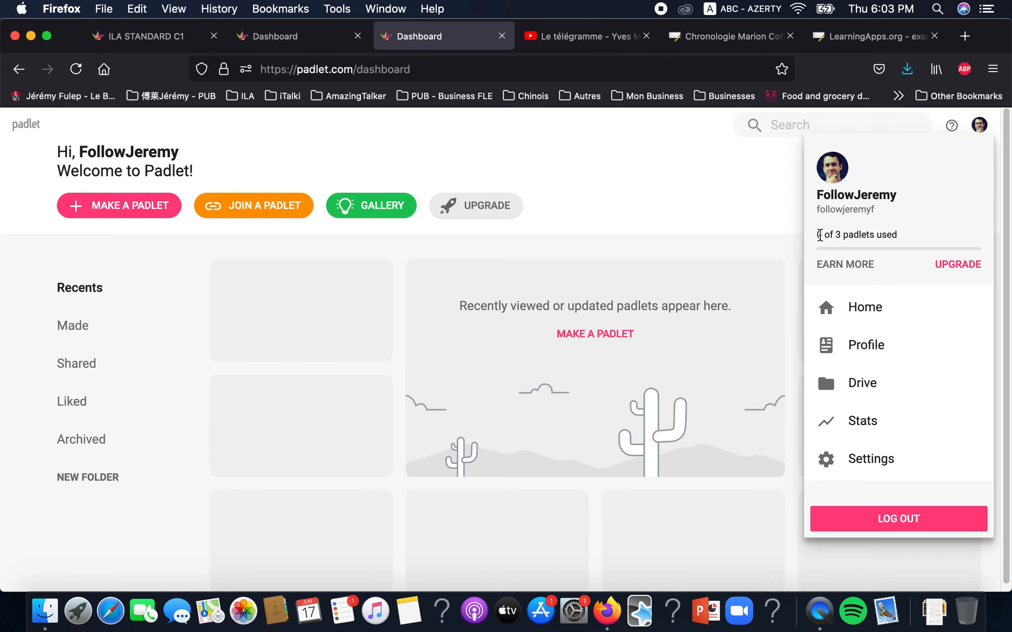
{"action": "left_click", "coordinate": [536, 204]}
Step: Create a new padlet with the Map layout
{"action": "left_click", "coordinate": [132, 216]}
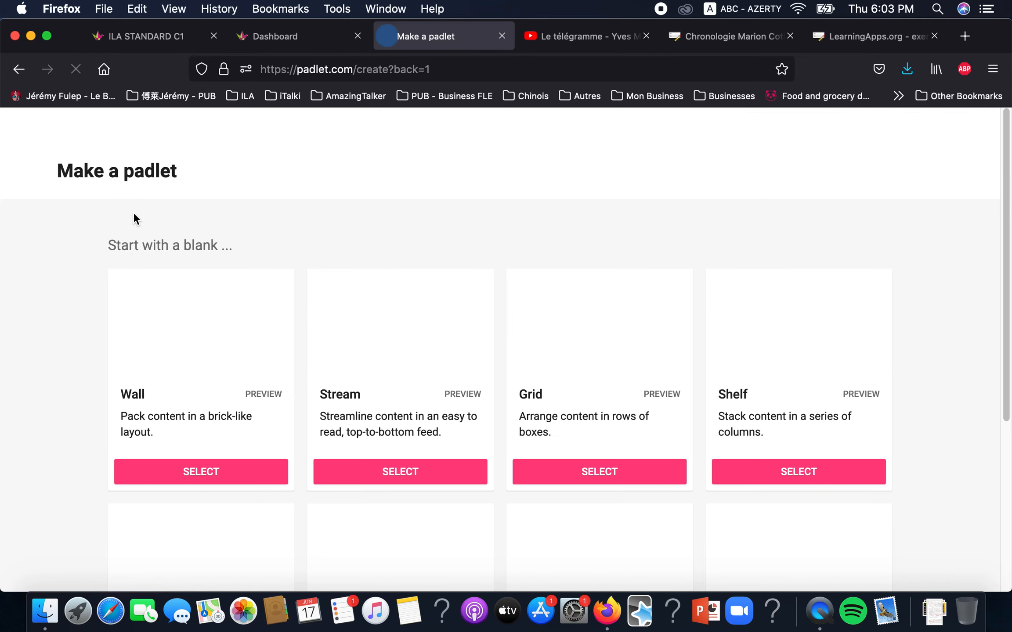
{"action": "scroll", "coordinate": [167, 228], "scroll_direction": "down", "scroll_amount": 5}
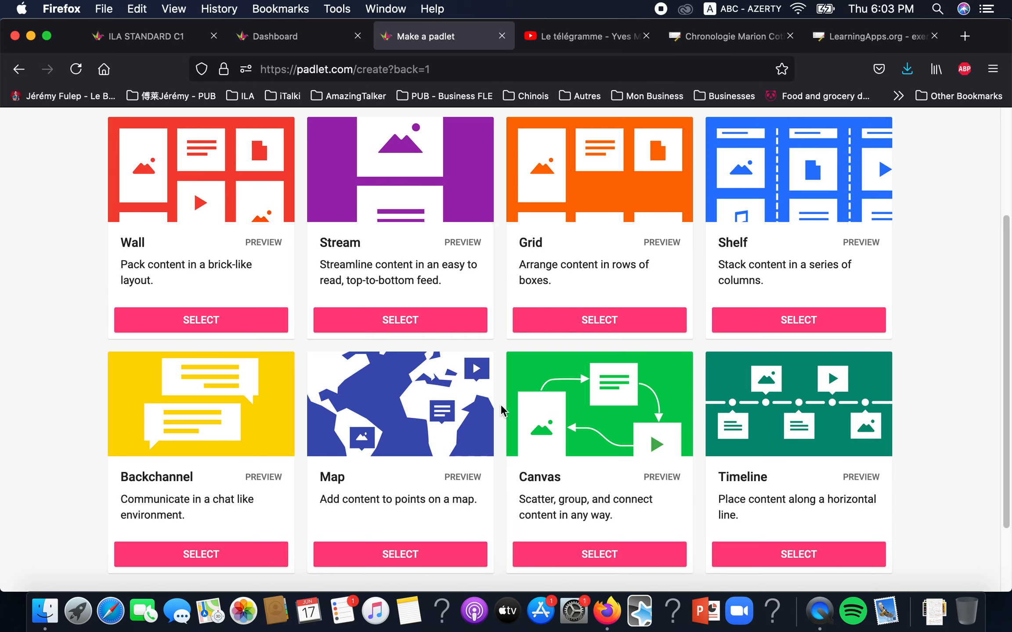
{"action": "scroll", "coordinate": [500, 410], "scroll_direction": "down", "scroll_amount": 3}
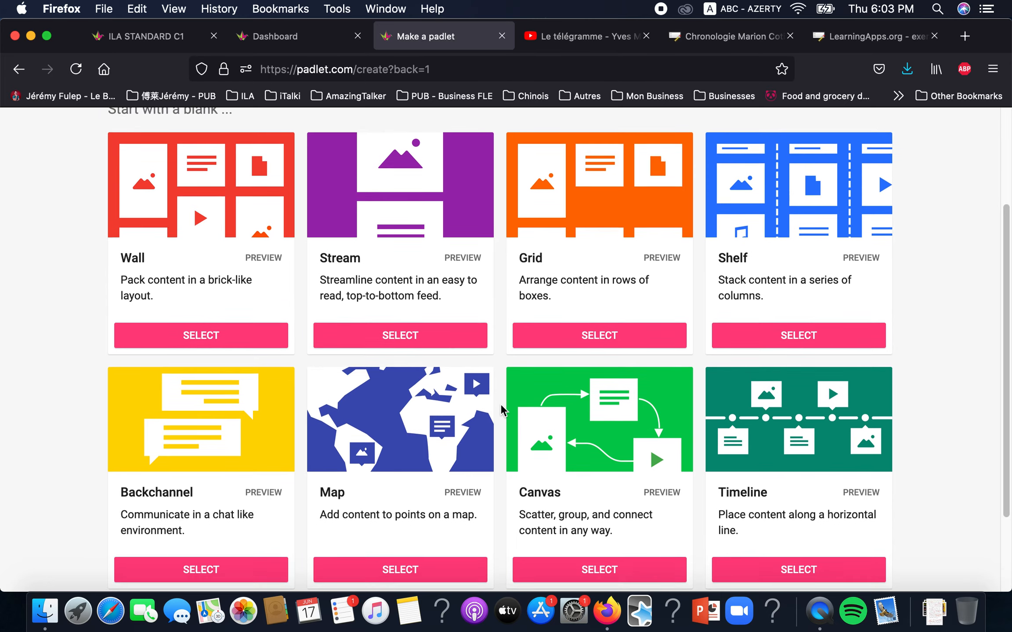
{"action": "scroll", "coordinate": [425, 355], "scroll_direction": "up", "scroll_amount": 1}
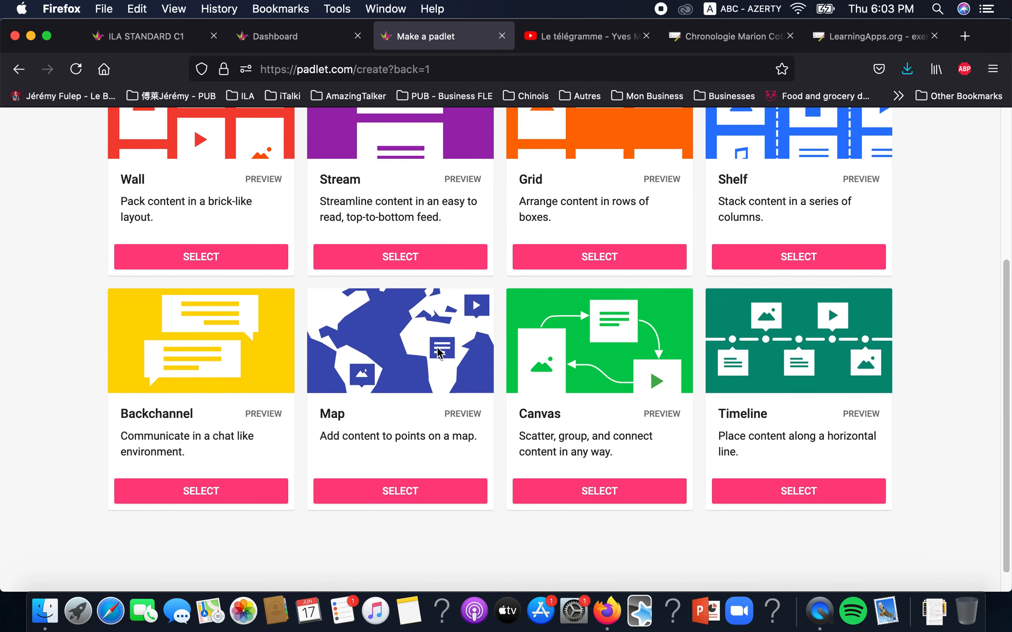
{"action": "scroll", "coordinate": [439, 351], "scroll_direction": "up", "scroll_amount": 2}
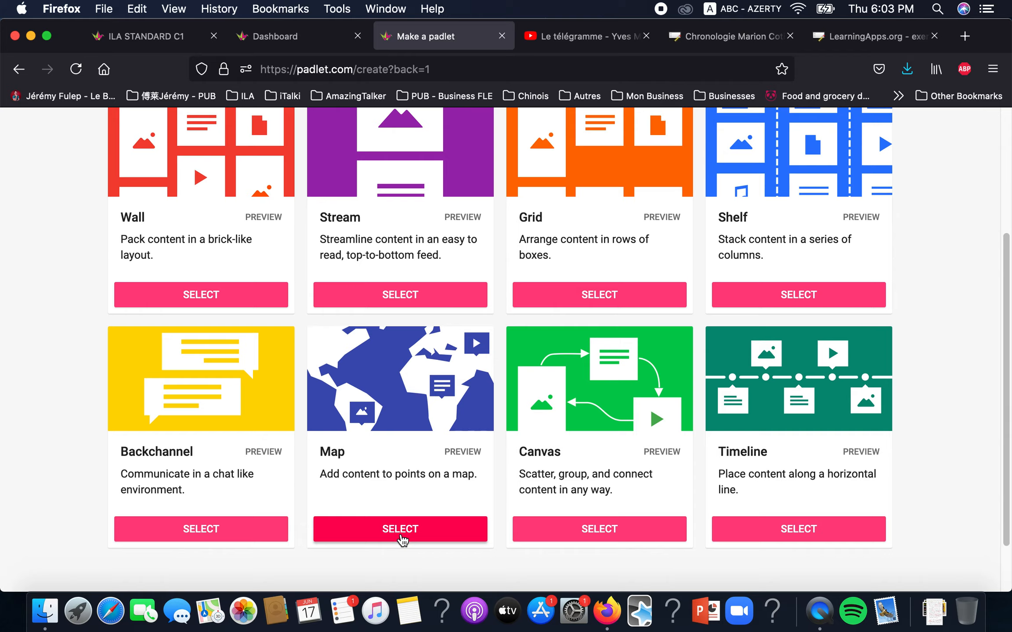
{"action": "left_click", "coordinate": [400, 530]}
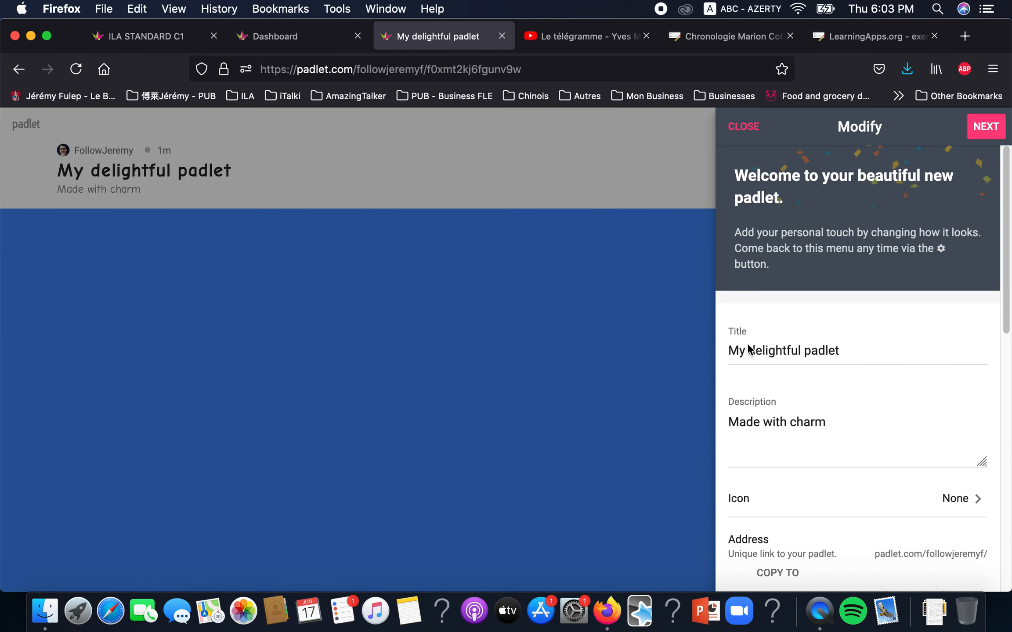
Step: Set the new map padlet's title to "Carte du monde" and its description to "-"
{"action": "left_click", "coordinate": [858, 350]}
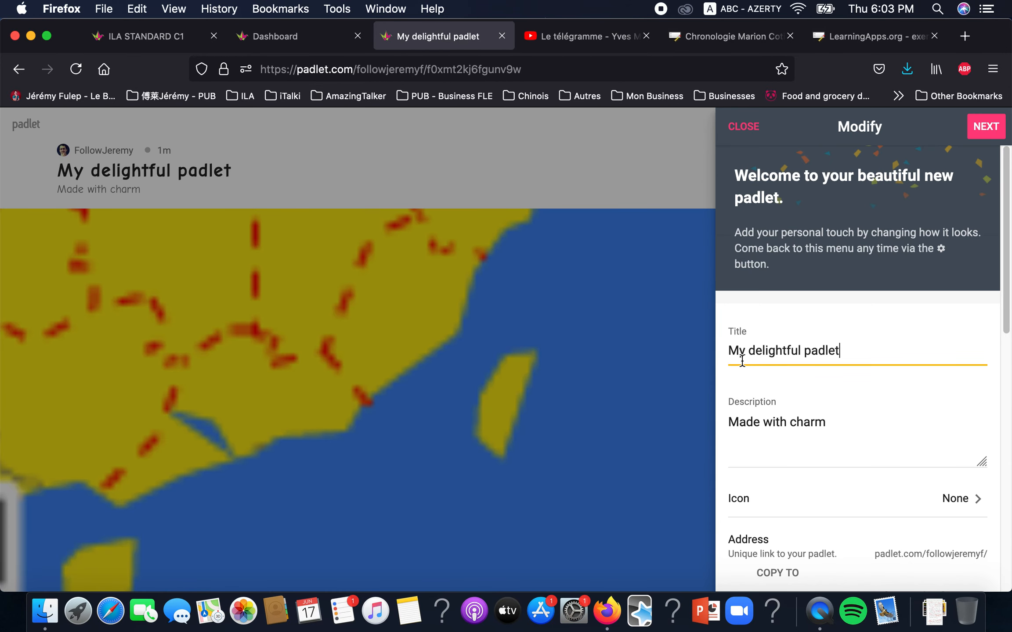
{"action": "scroll", "coordinate": [823, 348], "scroll_direction": "down", "scroll_amount": 10}
{"action": "scroll", "coordinate": [823, 347], "scroll_direction": "up", "scroll_amount": 10}
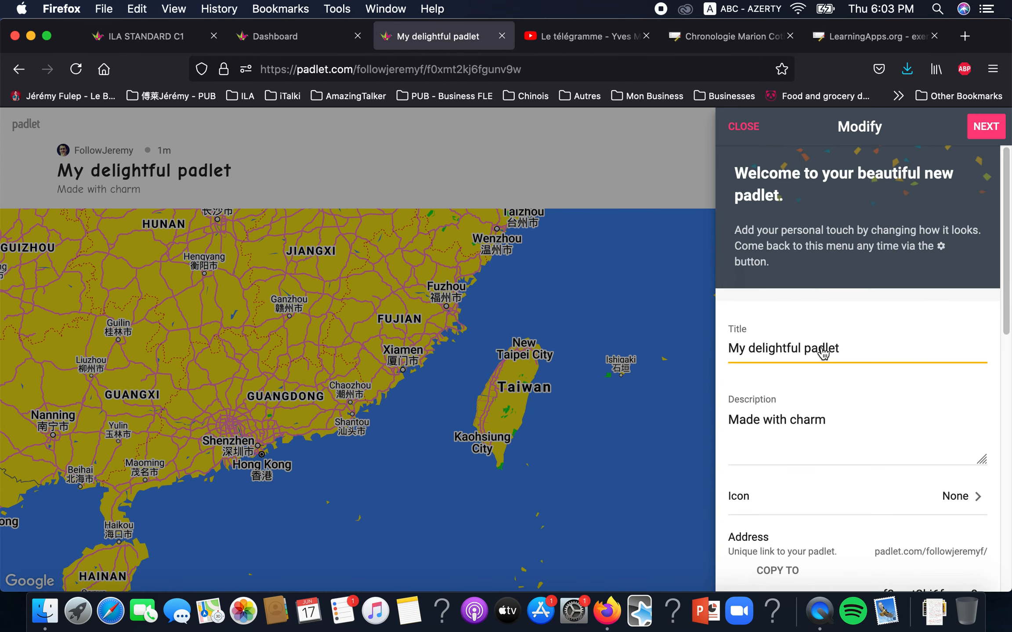
{"action": "left_click_drag", "start_coordinate": [842, 350], "coordinate": [726, 350]}
{"action": "type", "text": "C"}
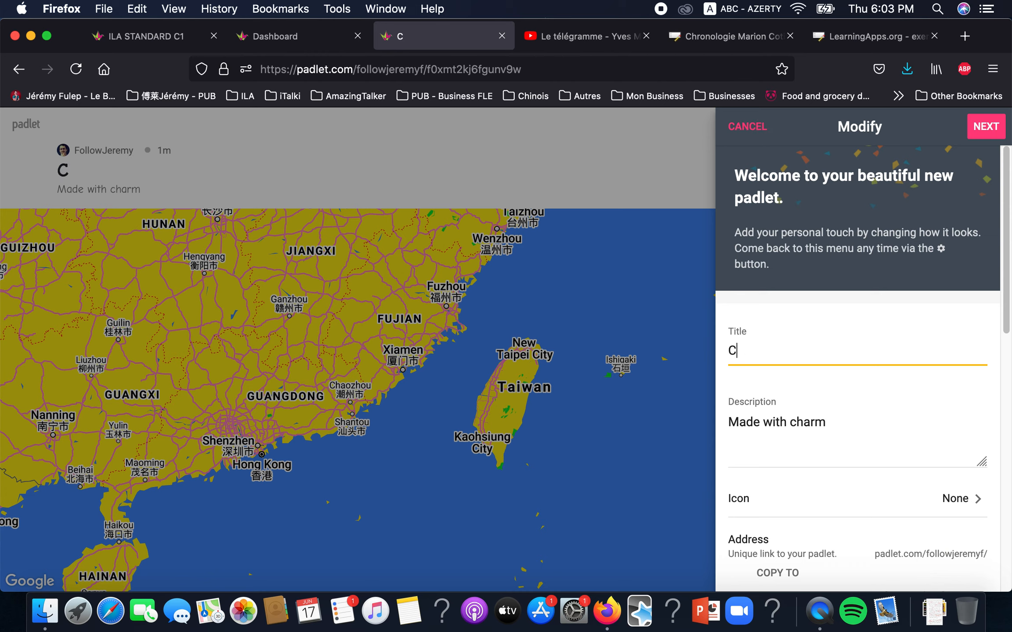
{"action": "type", "text": "arte du monde"}
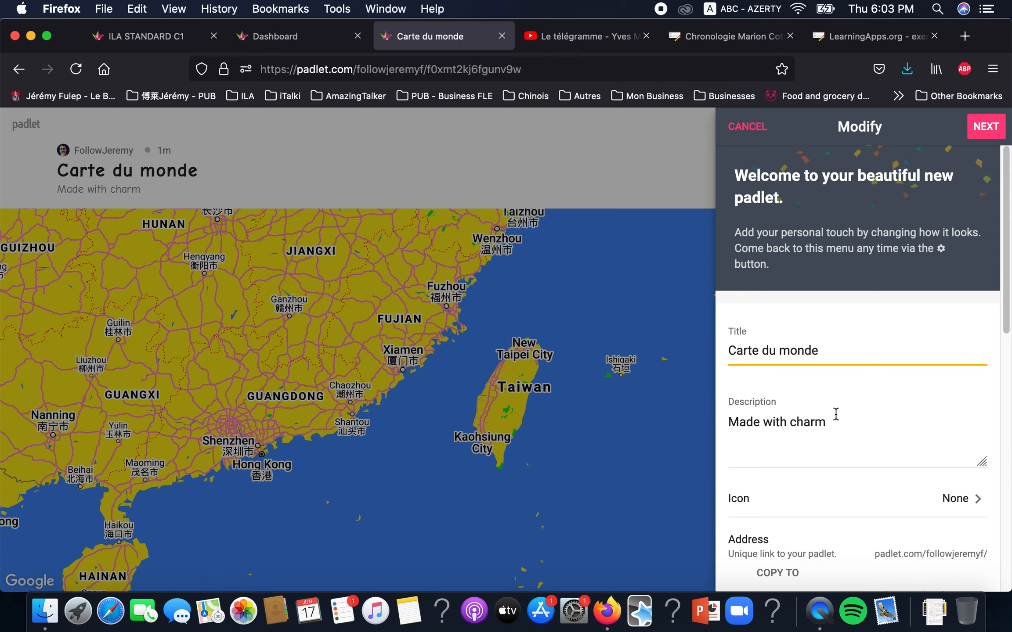
{"action": "left_click_drag", "start_coordinate": [836, 414], "coordinate": [652, 436]}
{"action": "type", "text": "-"}
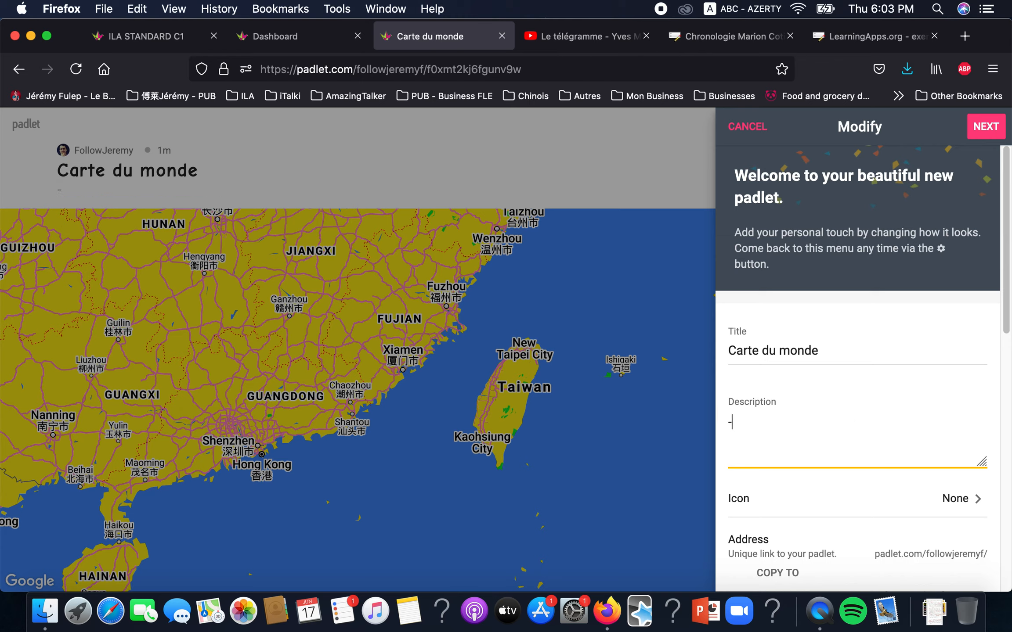
Step: Browse the available map styles and change the map padlet's style to The Usual
{"action": "scroll", "coordinate": [813, 421], "scroll_direction": "down", "scroll_amount": 10}
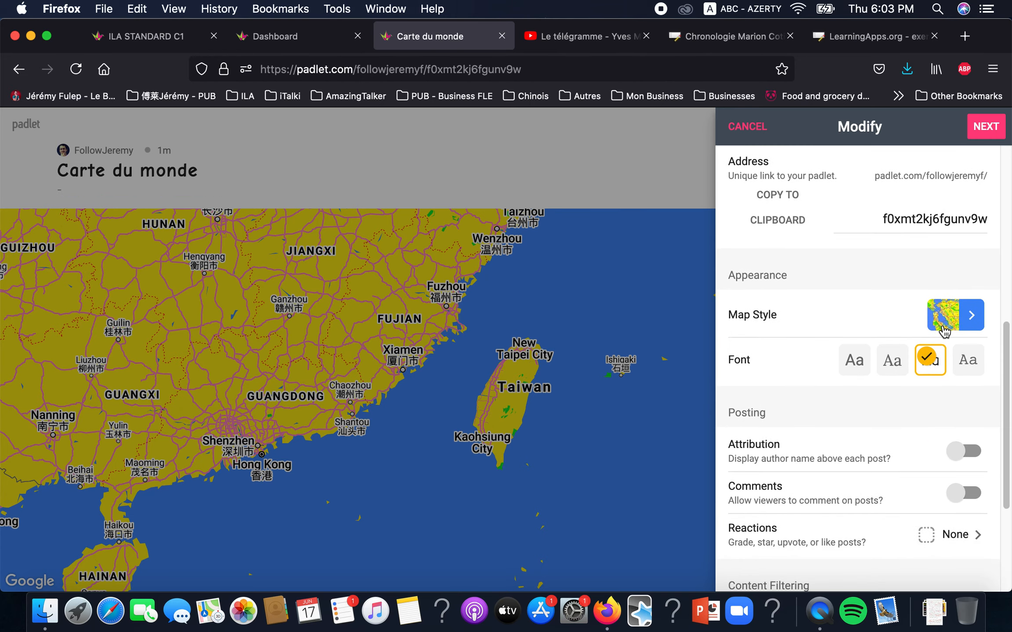
{"action": "left_click", "coordinate": [977, 318]}
{"action": "scroll", "coordinate": [925, 355], "scroll_direction": "down", "scroll_amount": 15}
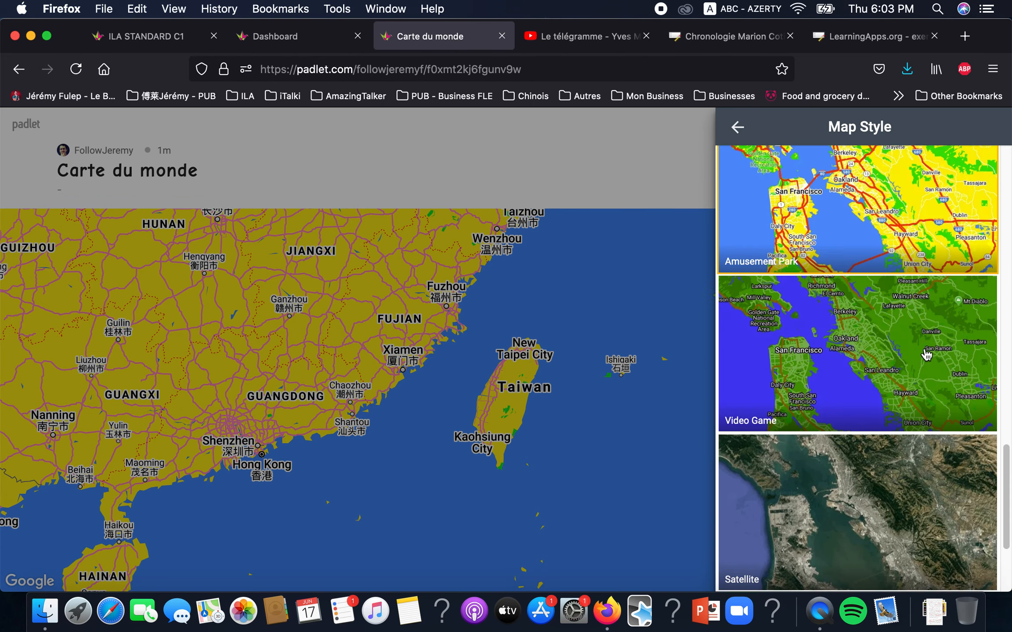
{"action": "scroll", "coordinate": [926, 355], "scroll_direction": "up", "scroll_amount": 15}
{"action": "scroll", "coordinate": [865, 198], "scroll_direction": "down", "scroll_amount": 15}
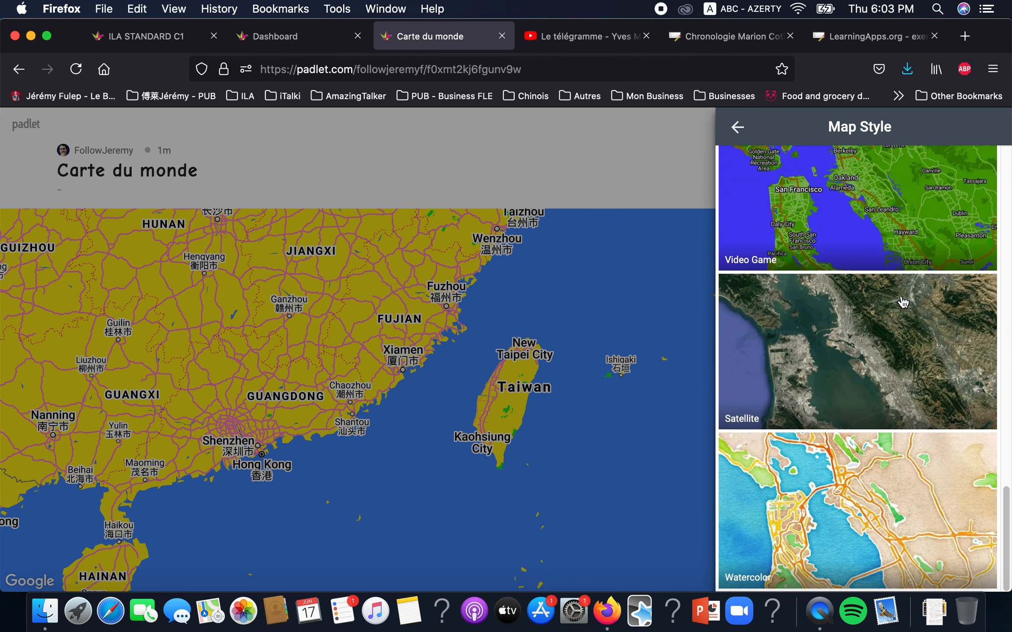
{"action": "scroll", "coordinate": [905, 307], "scroll_direction": "up", "scroll_amount": 3}
{"action": "scroll", "coordinate": [910, 314], "scroll_direction": "up", "scroll_amount": 10}
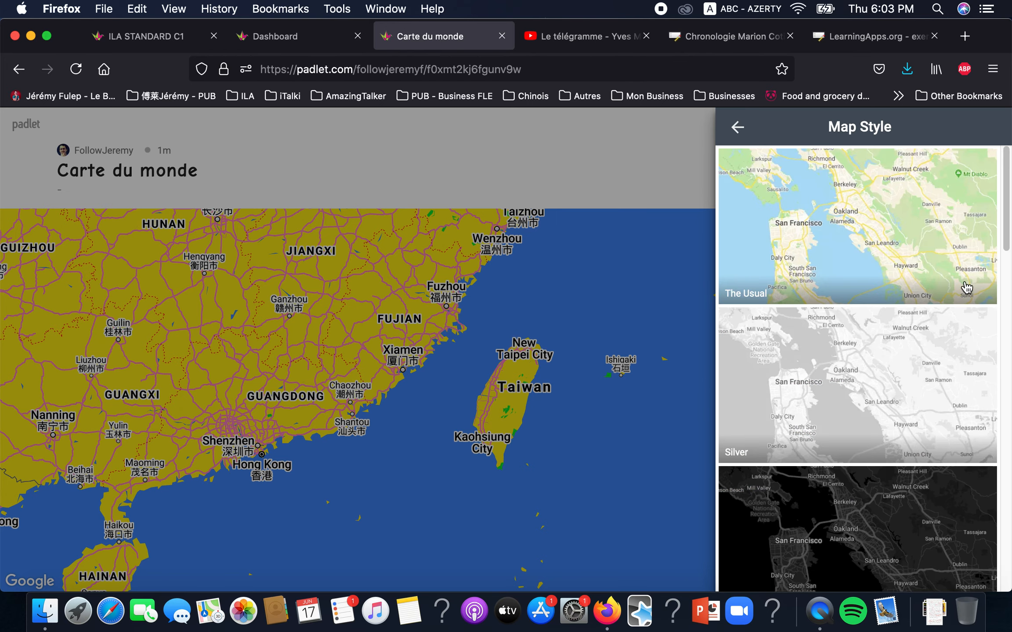
{"action": "left_click", "coordinate": [834, 232]}
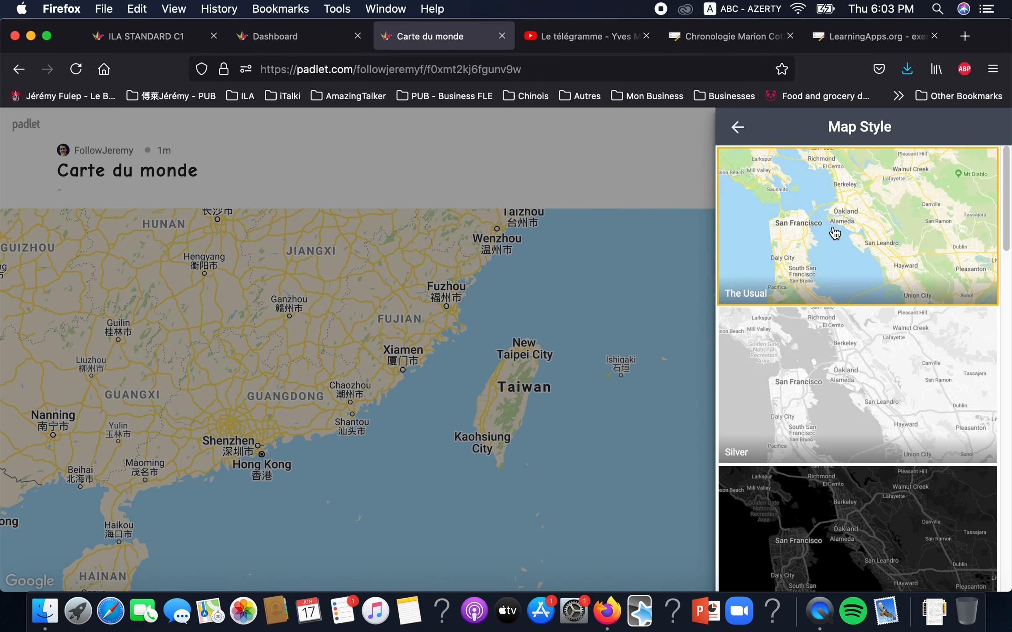
{"action": "left_click", "coordinate": [737, 128]}
Step: Finish the padlet's initial setup with the remaining options at their defaults and start posting
{"action": "scroll", "coordinate": [830, 365], "scroll_direction": "down", "scroll_amount": 5}
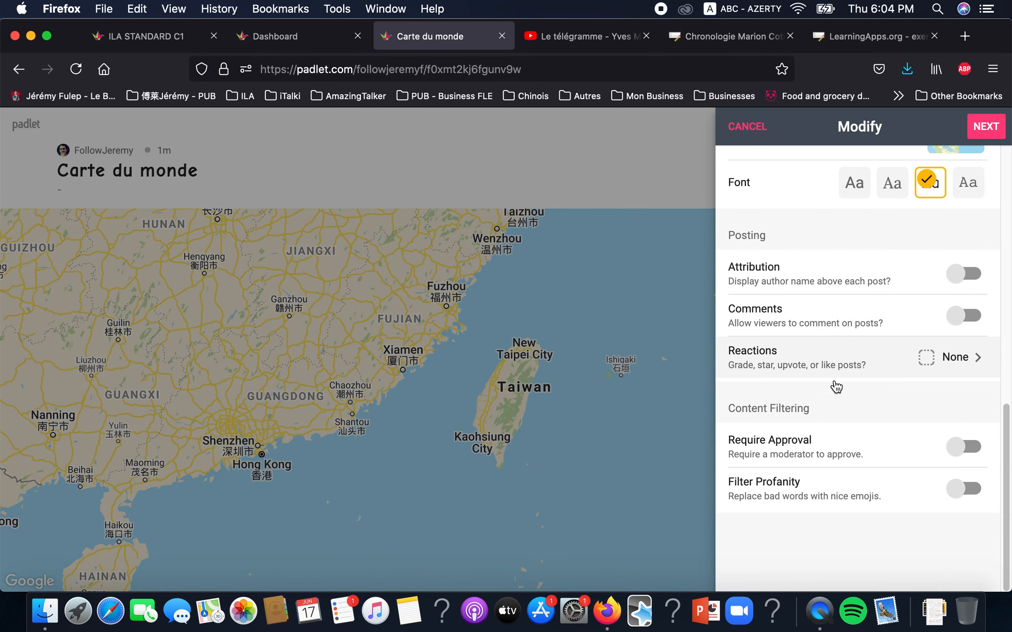
{"action": "left_click", "coordinate": [986, 125]}
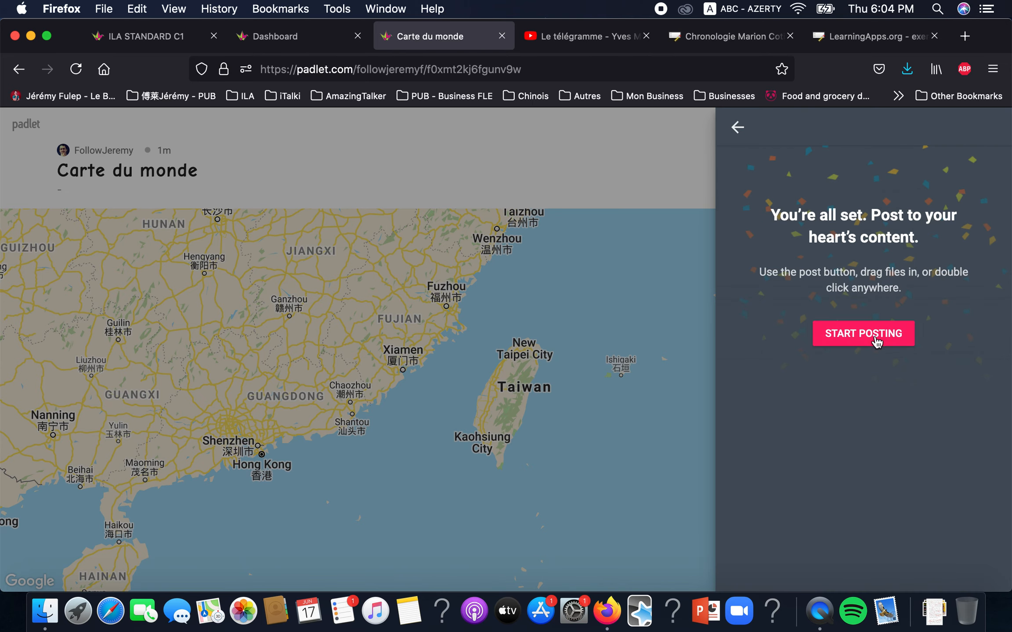
{"action": "left_click", "coordinate": [876, 342]}
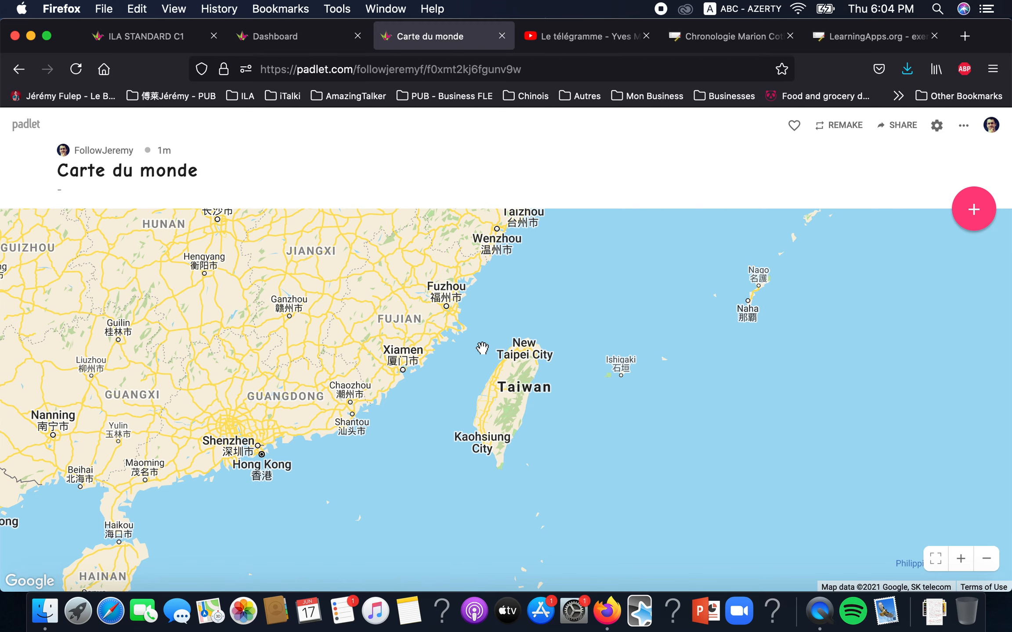
Step: Add a post at the location "Tour Eiffel - Parc du Champ-de-Mars, Paris, France" and look over its attachment types
{"action": "left_click", "coordinate": [968, 215]}
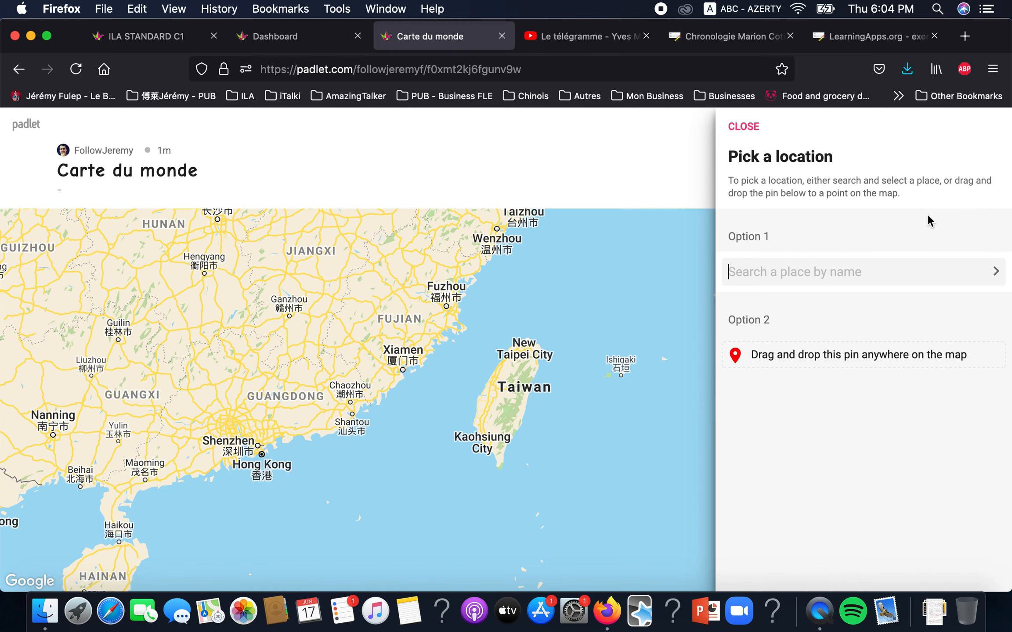
{"action": "type", "text": "Tour Eiffel"}
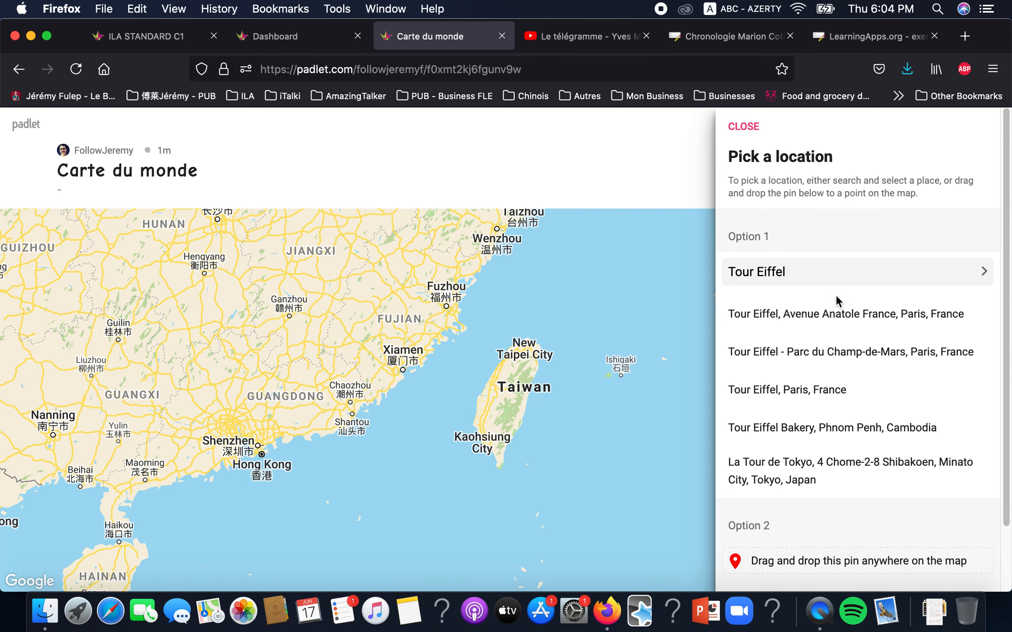
{"action": "left_click", "coordinate": [850, 351]}
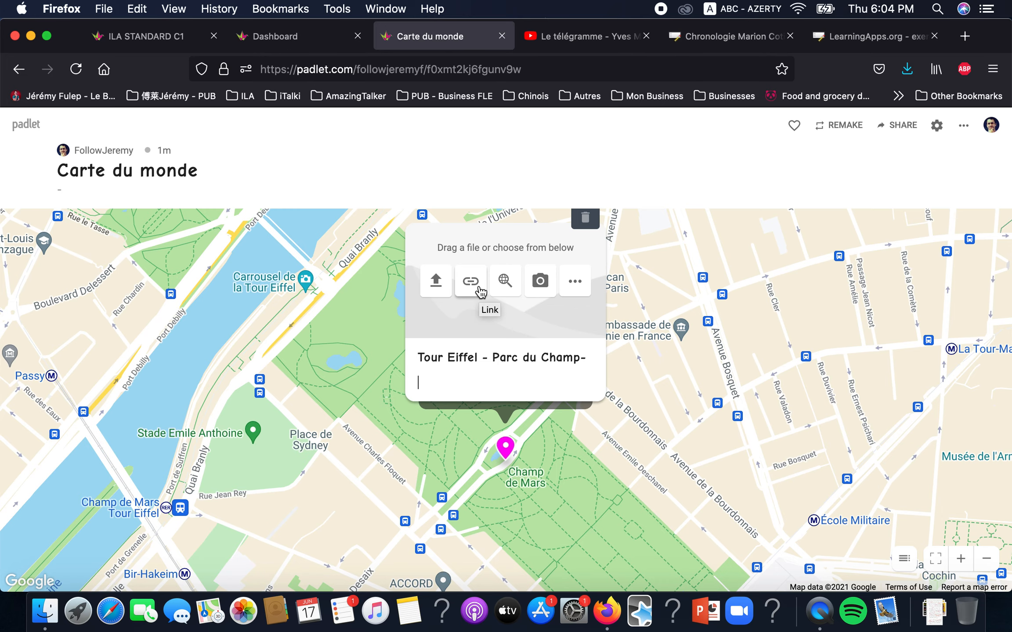
{"action": "left_click", "coordinate": [575, 284]}
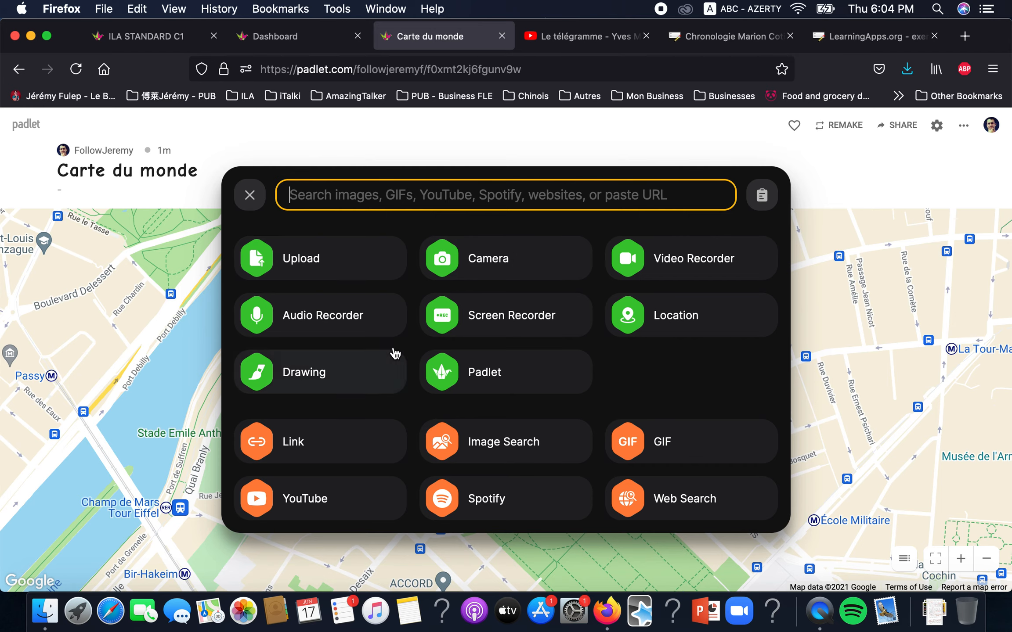
{"action": "left_click", "coordinate": [249, 195]}
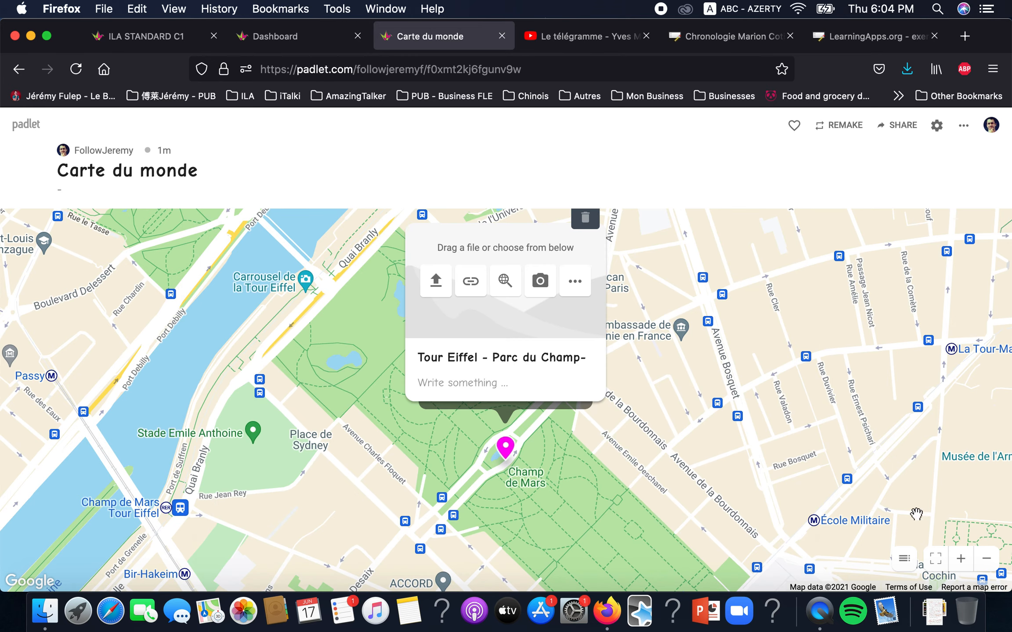
Step: Examine the Tour Eiffel pin's position on the map, from the wider Paris area down to street level
{"action": "left_click", "coordinate": [991, 564]}
{"action": "left_click", "coordinate": [986, 558]}
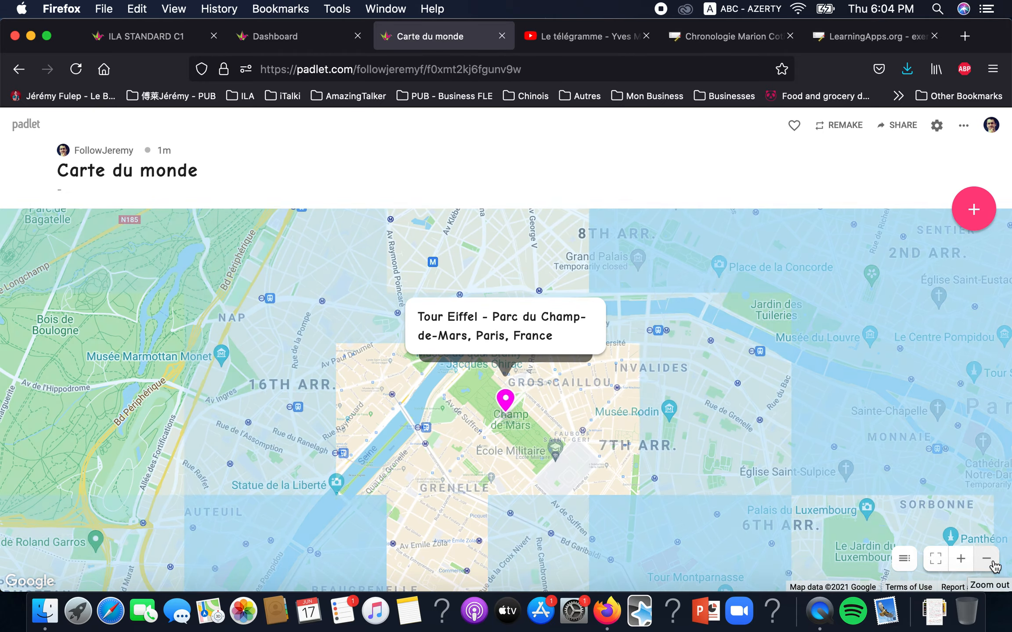
{"action": "left_click", "coordinate": [987, 558]}
{"action": "left_click", "coordinate": [992, 563]}
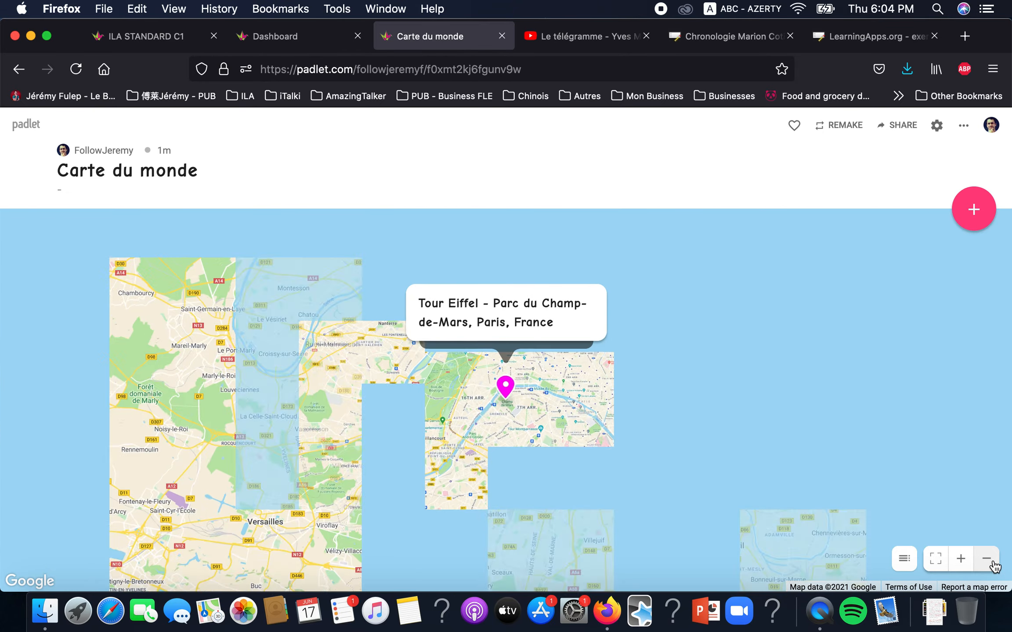
{"action": "left_click", "coordinate": [991, 563]}
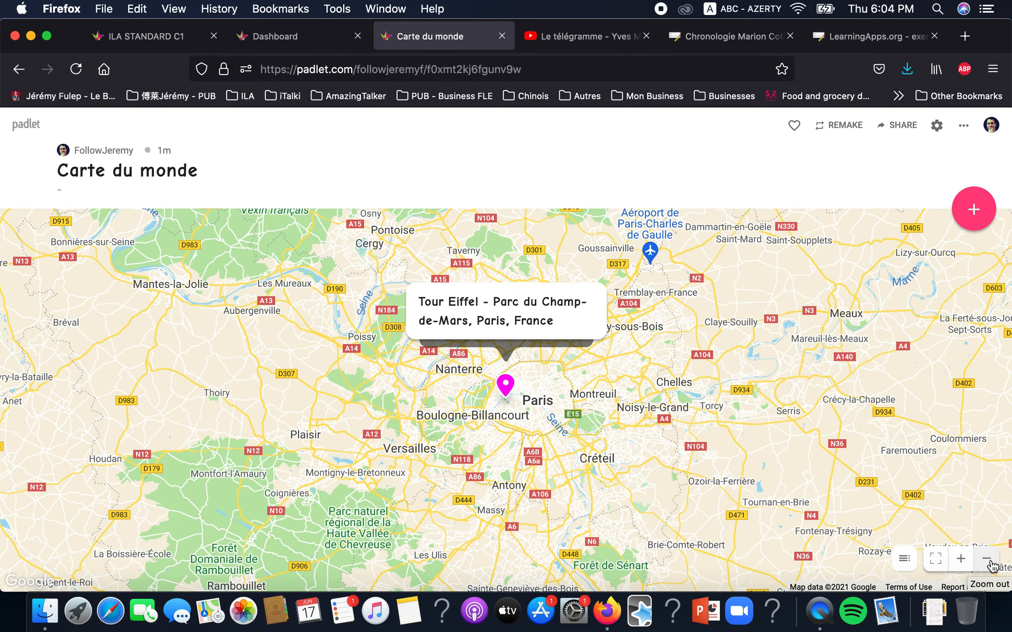
{"action": "left_click", "coordinate": [962, 561]}
{"action": "left_click", "coordinate": [962, 562]}
{"action": "left_click", "coordinate": [962, 562]}
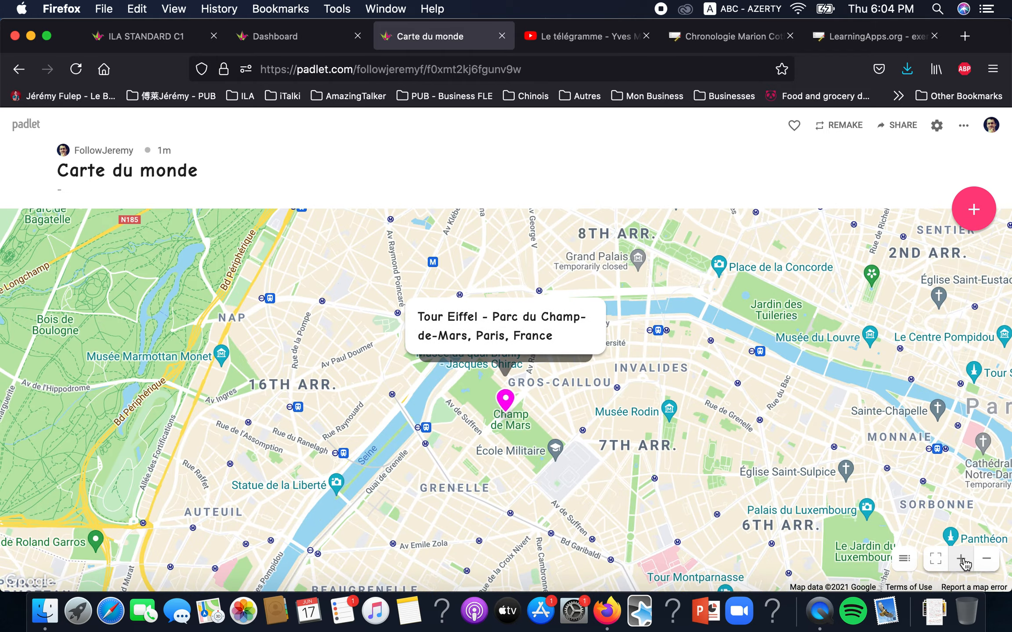
{"action": "left_click", "coordinate": [961, 562]}
{"action": "left_click", "coordinate": [962, 561]}
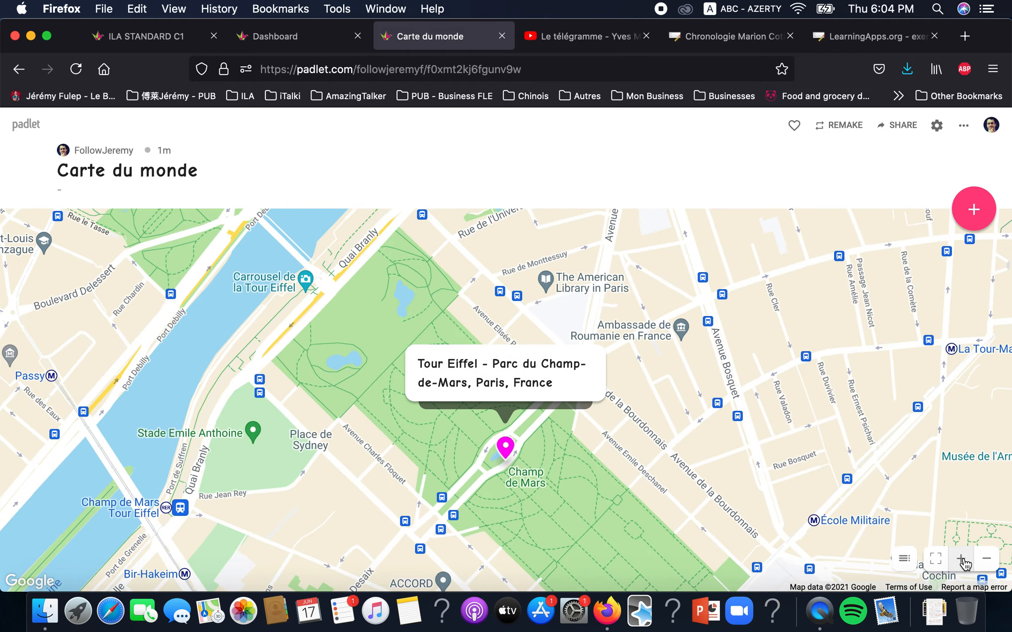
{"action": "left_click", "coordinate": [961, 562]}
{"action": "left_click", "coordinate": [962, 561]}
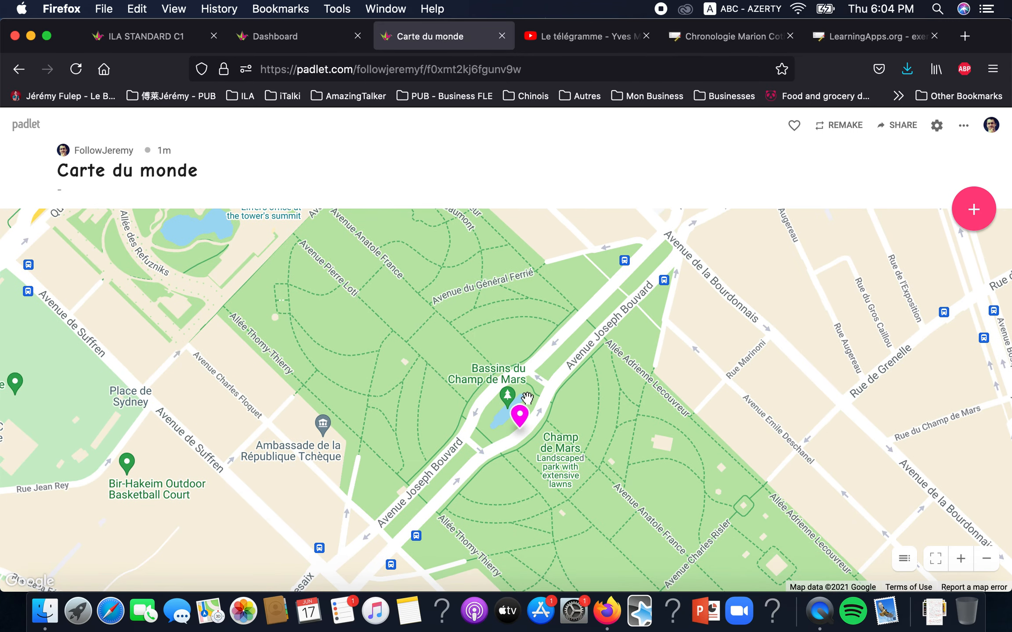
Step: Reopen the Tour Eiffel post for editing and view its file upload option without adding a file
{"action": "left_click", "coordinate": [527, 397]}
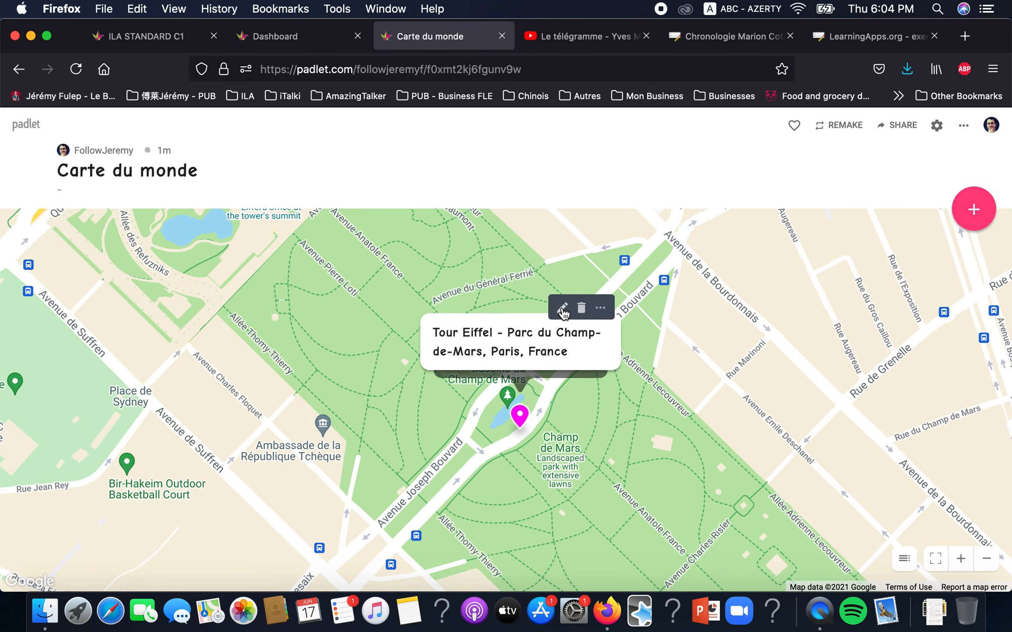
{"action": "left_click", "coordinate": [562, 307]}
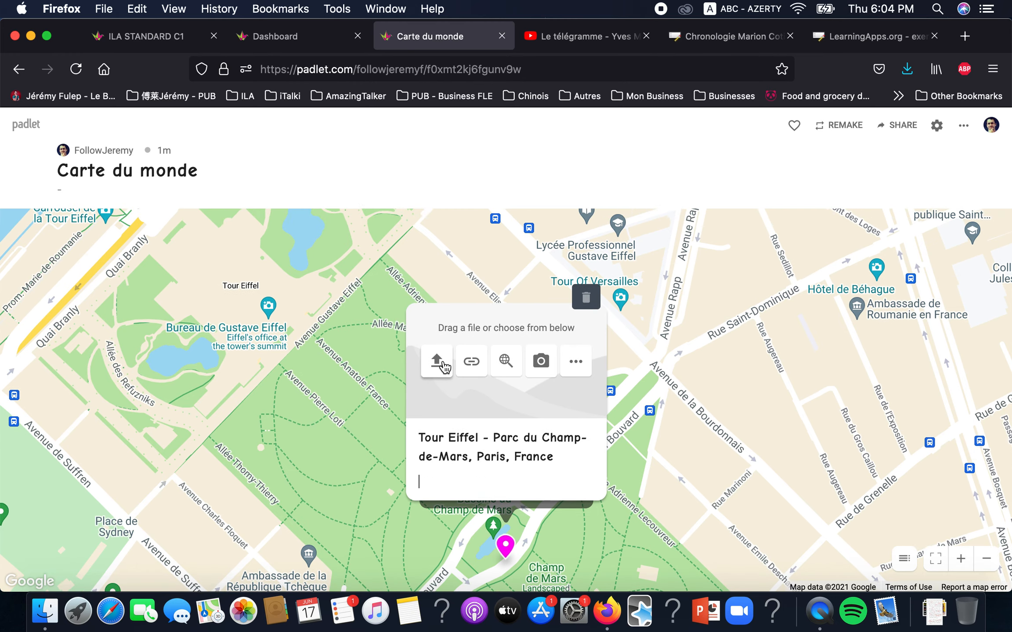
{"action": "left_click", "coordinate": [444, 365]}
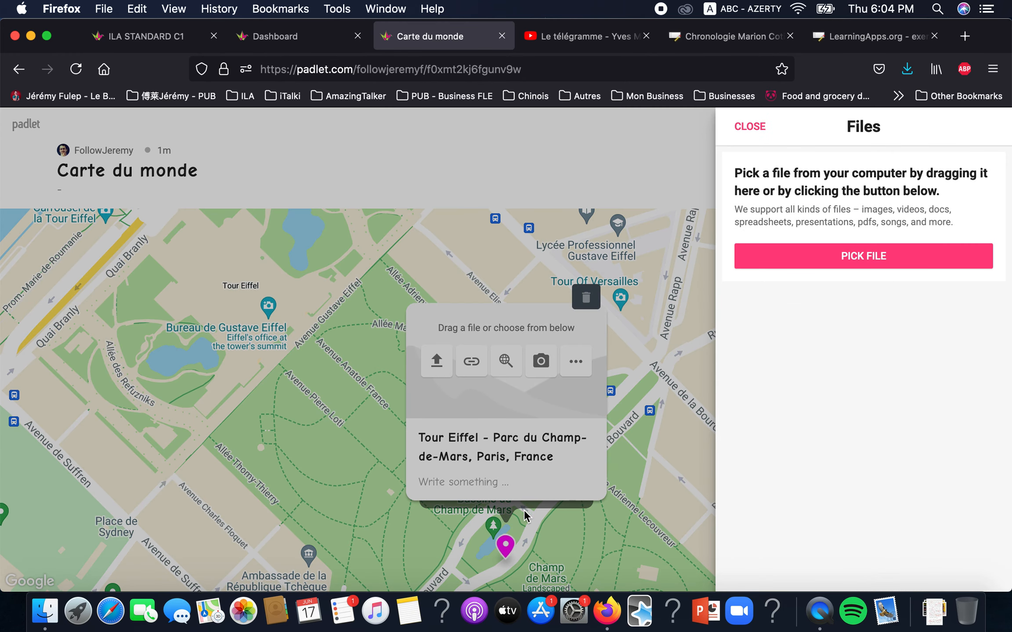
{"action": "left_click", "coordinate": [746, 128]}
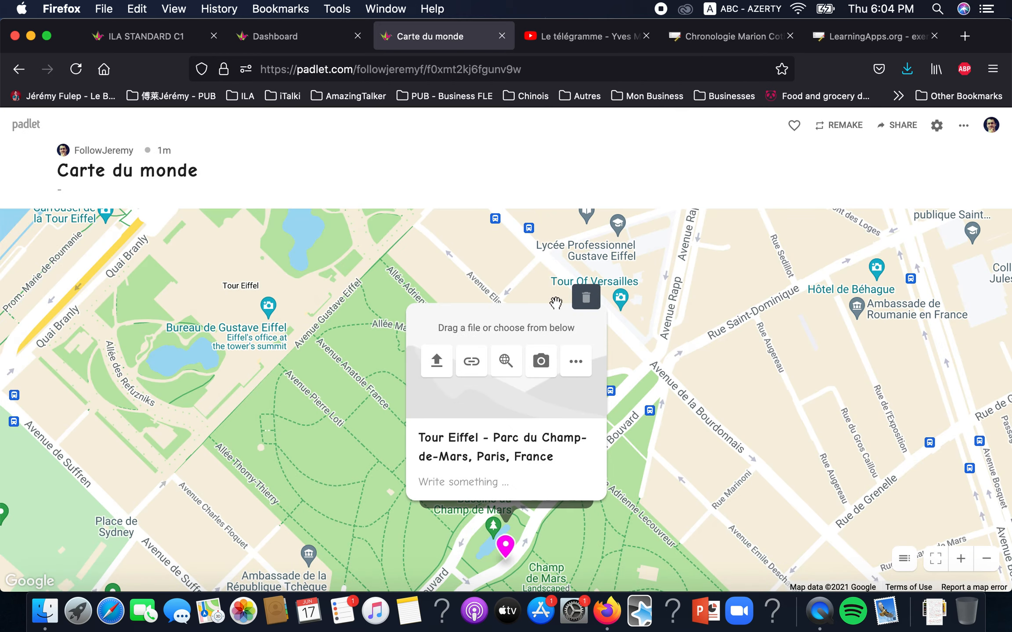
Step: Search the web for "tour eiffel", attach the "La tour Eiffel - Paris tourist office" page to the post, and remove it again
{"action": "left_click", "coordinate": [506, 364]}
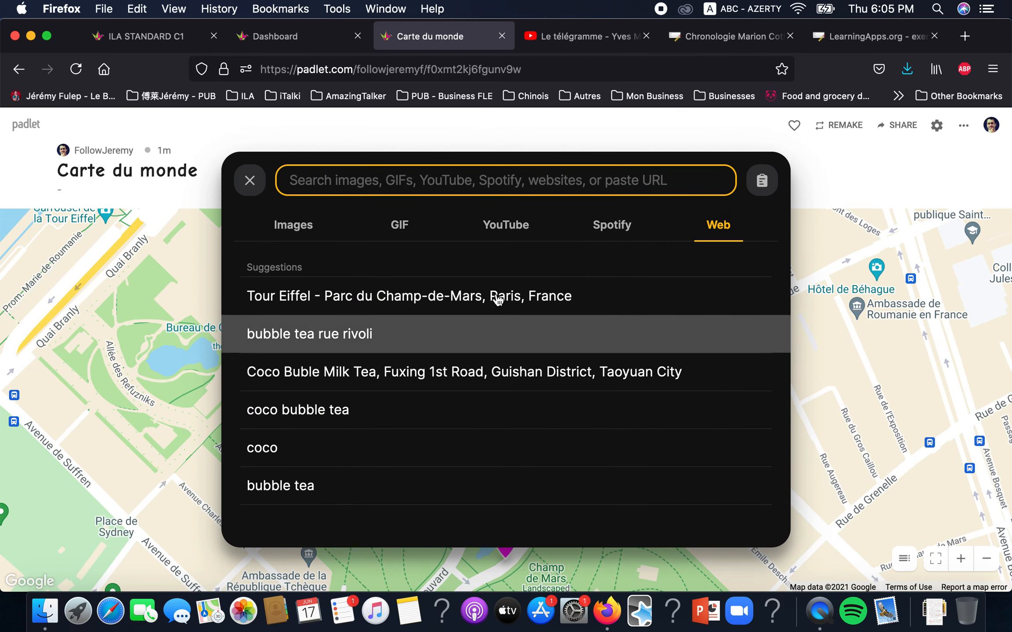
{"action": "type", "text": "tou "}
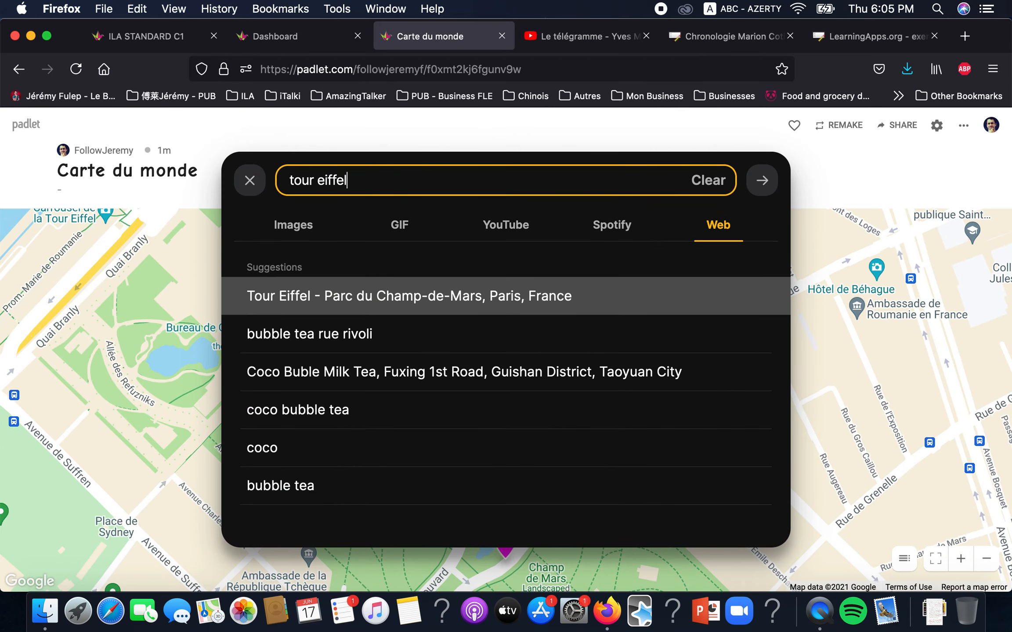
{"action": "type", "text": "r eiffel"}
{"action": "key", "text": "Return"}
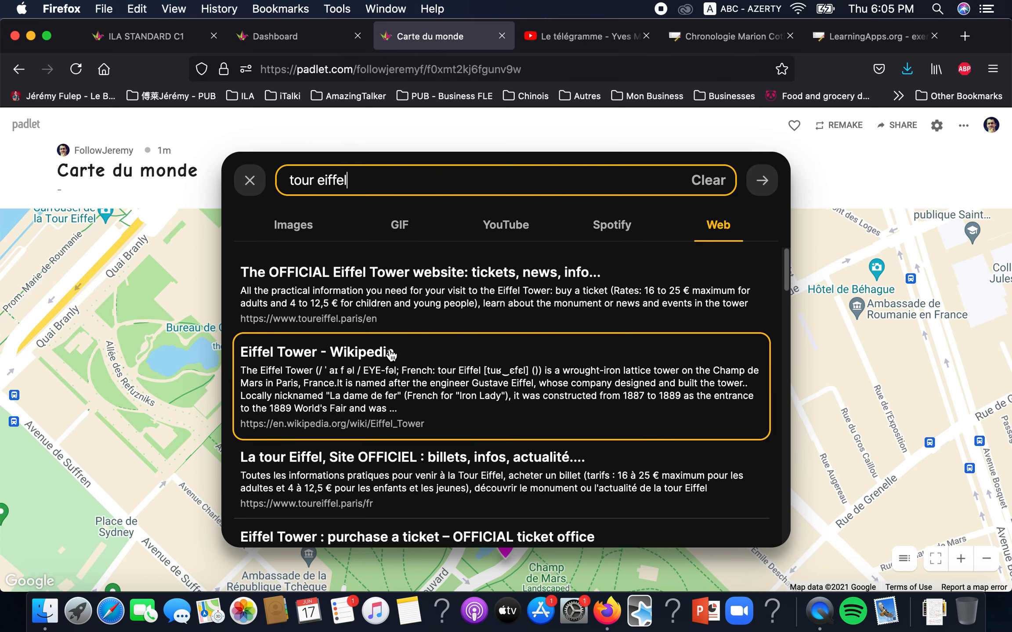
{"action": "scroll", "coordinate": [393, 354], "scroll_direction": "down", "scroll_amount": 5}
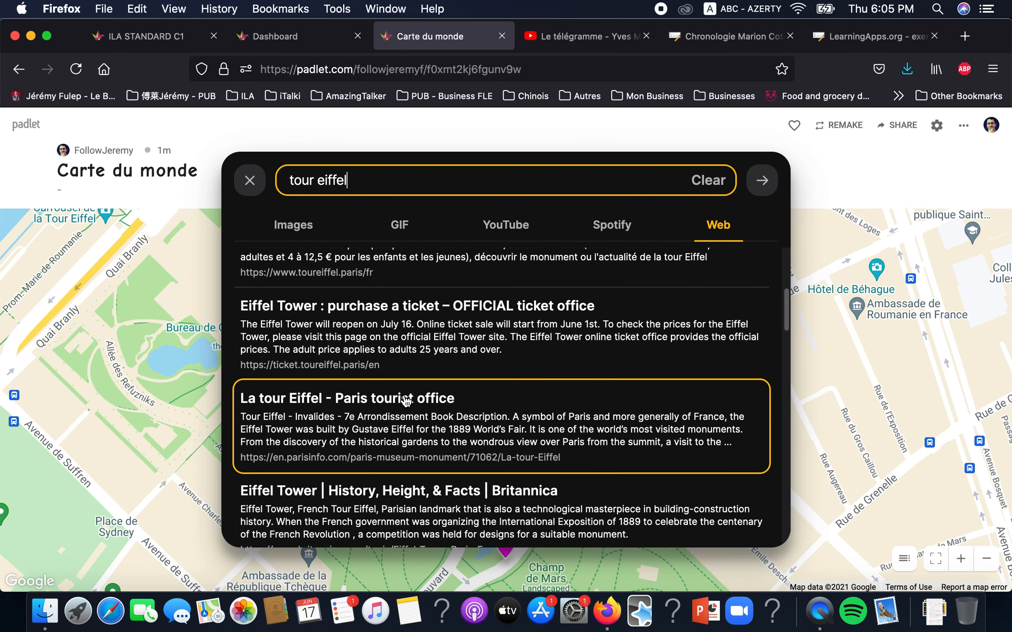
{"action": "left_click", "coordinate": [508, 400]}
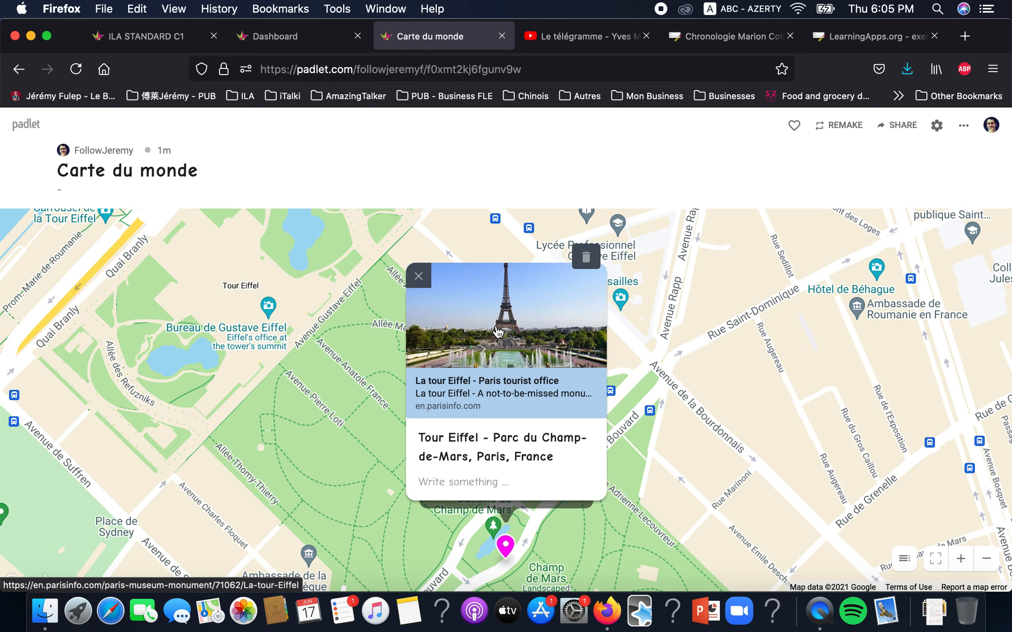
{"action": "left_click", "coordinate": [419, 279]}
Step: Attach a simple freehand drawing of a tower with a pointed top to the post, and remove it again
{"action": "left_click", "coordinate": [574, 362]}
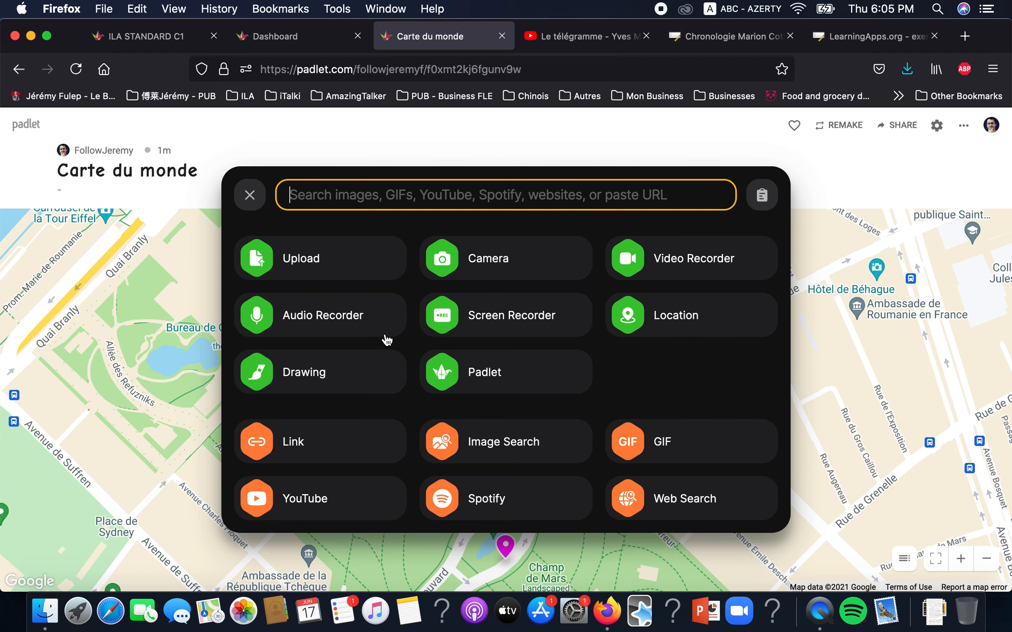
{"action": "left_click", "coordinate": [352, 365]}
{"action": "left_click_drag", "start_coordinate": [398, 272], "coordinate": [392, 399]}
{"action": "mouse_move", "coordinate": [401, 273]}
{"action": "left_mouse_down"}
{"action": "mouse_move", "coordinate": [462, 190]}
{"action": "mouse_move", "coordinate": [483, 287]}
{"action": "left_mouse_up"}
{"action": "left_click_drag", "start_coordinate": [377, 287], "coordinate": [483, 289]}
{"action": "left_click_drag", "start_coordinate": [481, 271], "coordinate": [394, 415]}
{"action": "left_click", "coordinate": [728, 151]}
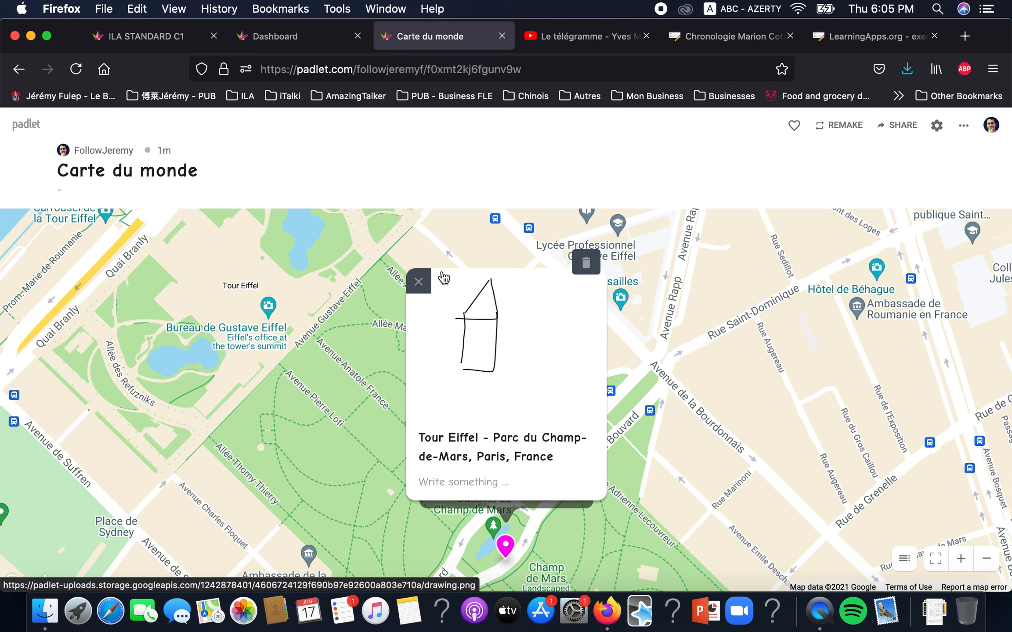
{"action": "left_click", "coordinate": [419, 281]}
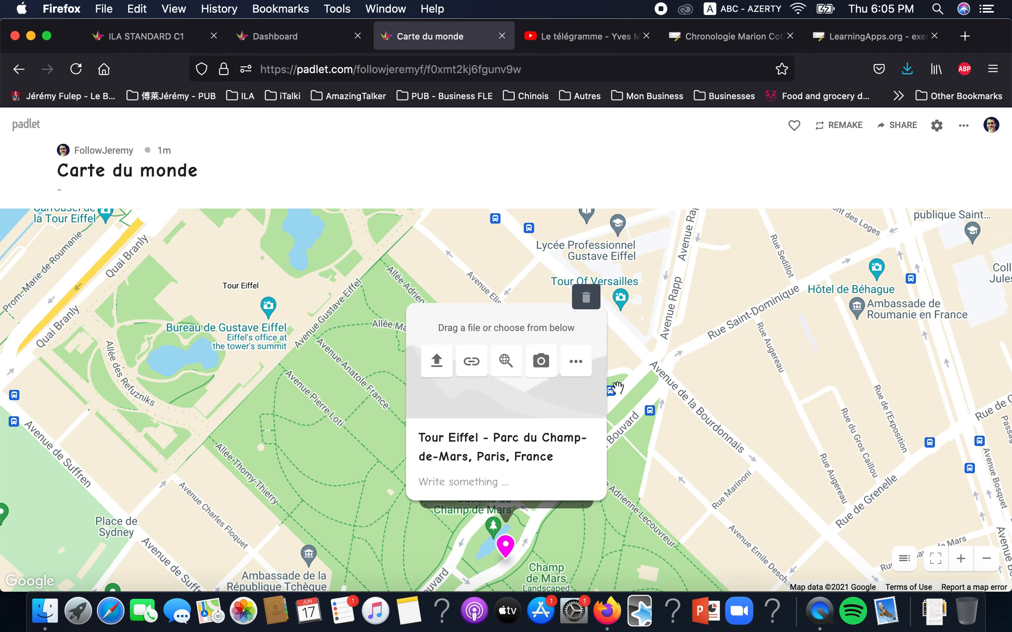
Step: Leave the post editor and view the Tour Eiffel pin within the wider region around Paris
{"action": "left_click", "coordinate": [986, 558]}
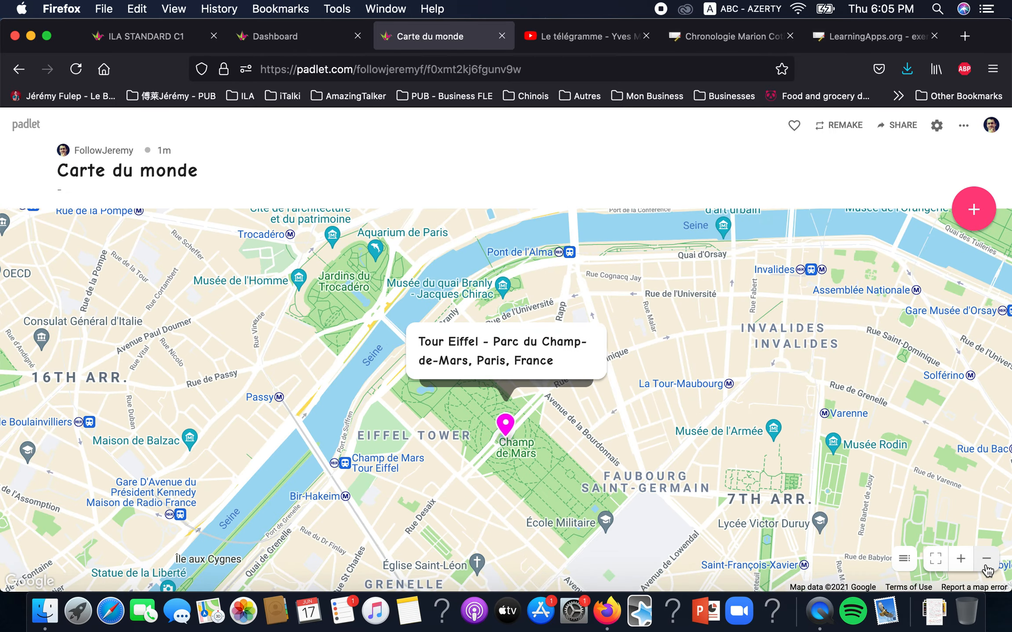
{"action": "left_click", "coordinate": [987, 559]}
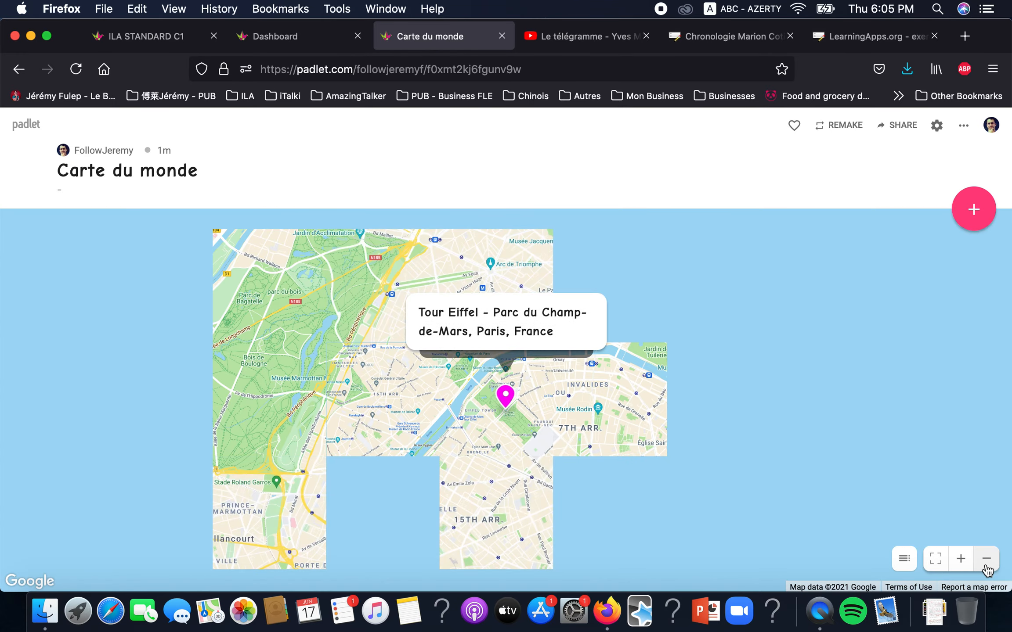
{"action": "left_click", "coordinate": [985, 566]}
{"action": "left_click", "coordinate": [986, 567]}
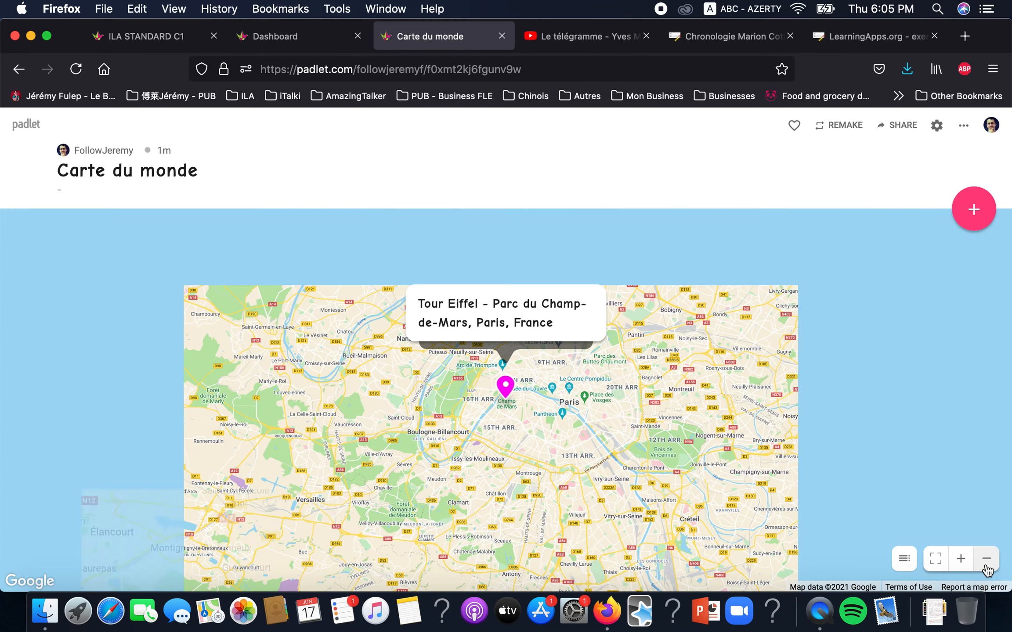
{"action": "left_click", "coordinate": [987, 567]}
{"action": "left_click", "coordinate": [987, 567]}
{"action": "left_click", "coordinate": [986, 568]}
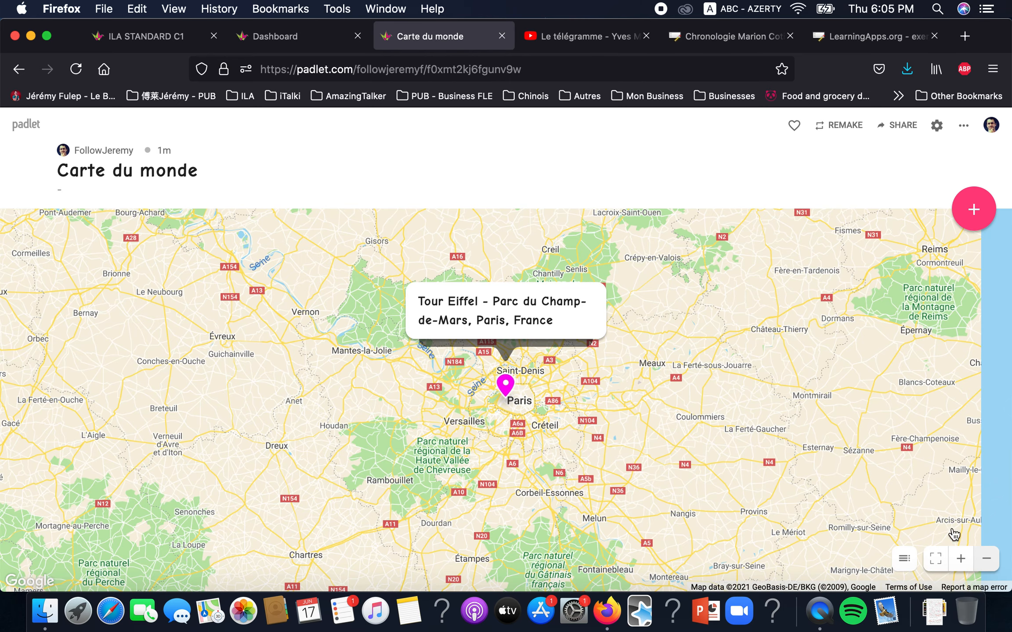
Step: Search for 象山 as a place name and add a location post for 象山 in Xinyi District, Taipei City
{"action": "left_click", "coordinate": [993, 561]}
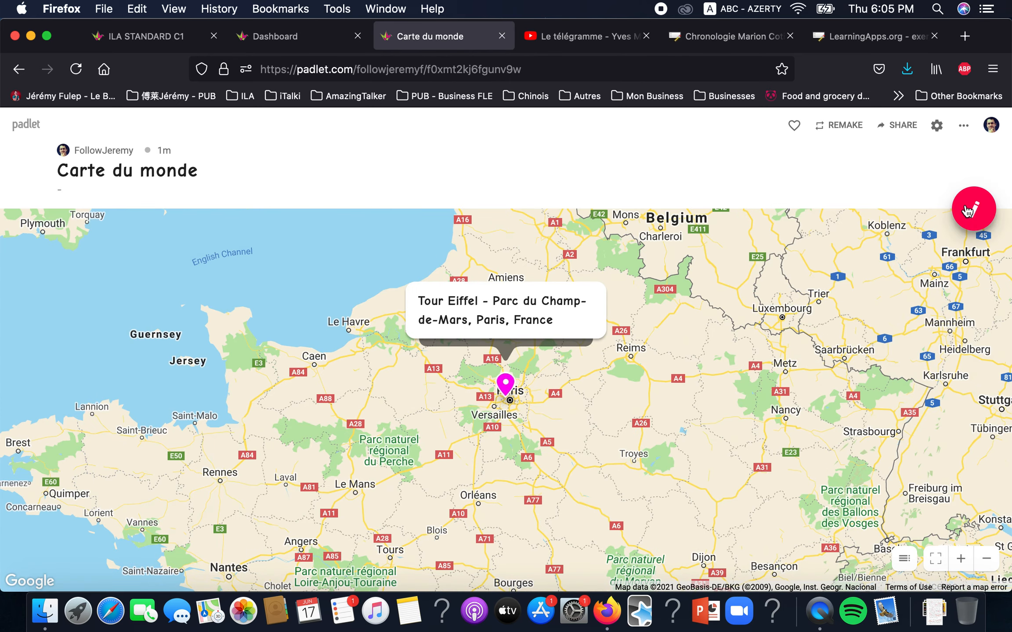
{"action": "left_click", "coordinate": [957, 213]}
{"action": "key", "text": "ctrl+space"}
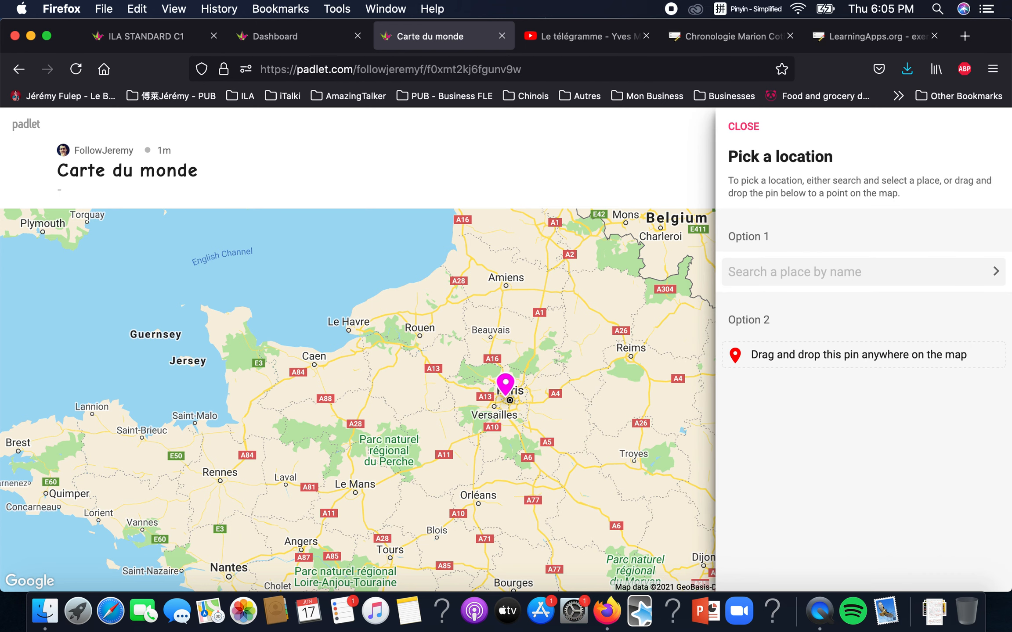
{"action": "type", "text": "xiangshan"}
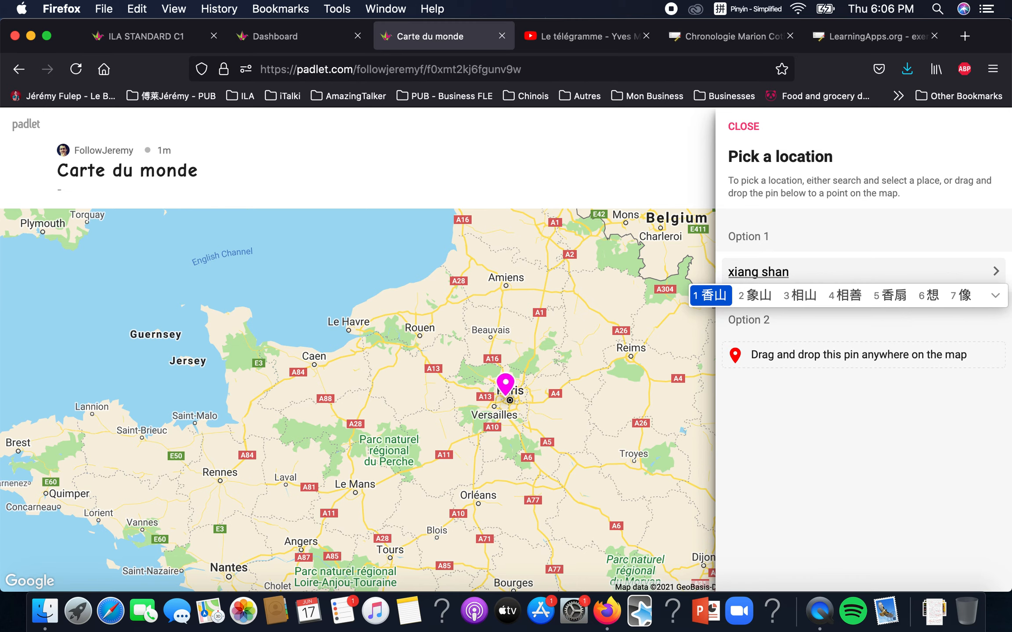
{"action": "left_click", "coordinate": [756, 298]}
{"action": "left_click", "coordinate": [774, 316]}
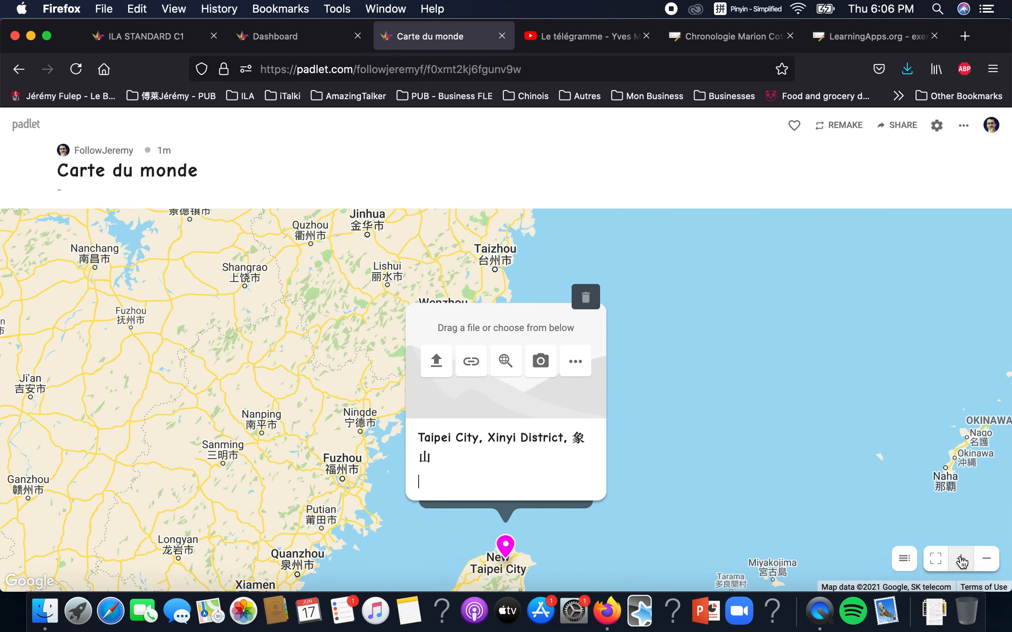
Step: Examine the 象山 pin's location on the map, from the wider area around Taiwan down to the Taipei area
{"action": "left_click", "coordinate": [961, 563]}
{"action": "left_click", "coordinate": [961, 563]}
{"action": "left_click", "coordinate": [962, 563]}
{"action": "left_click_drag", "start_coordinate": [666, 461], "coordinate": [668, 325]}
{"action": "left_click", "coordinate": [988, 564]}
{"action": "left_click", "coordinate": [988, 564]}
{"action": "left_click", "coordinate": [988, 564]}
{"action": "left_click_drag", "start_coordinate": [523, 471], "coordinate": [557, 448]}
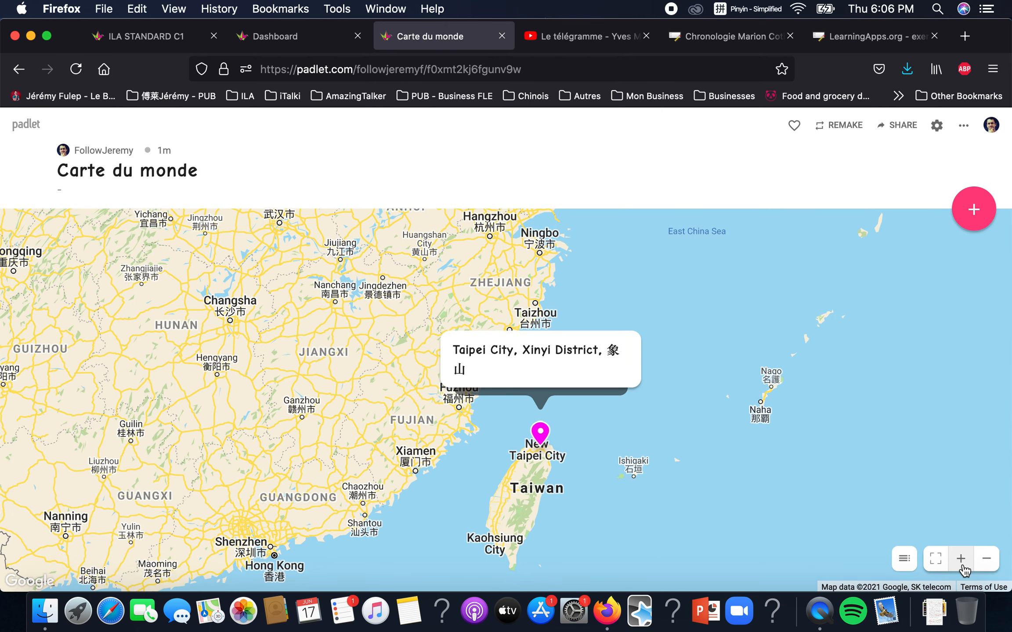
{"action": "left_click", "coordinate": [960, 558]}
{"action": "left_click", "coordinate": [961, 559]}
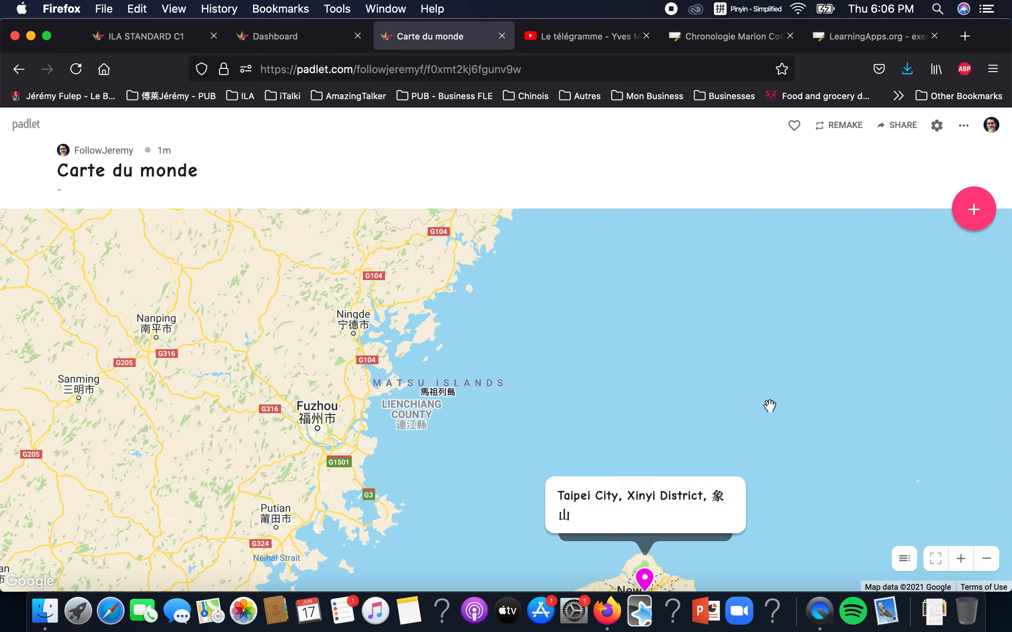
{"action": "left_click_drag", "start_coordinate": [797, 445], "coordinate": [750, 260]}
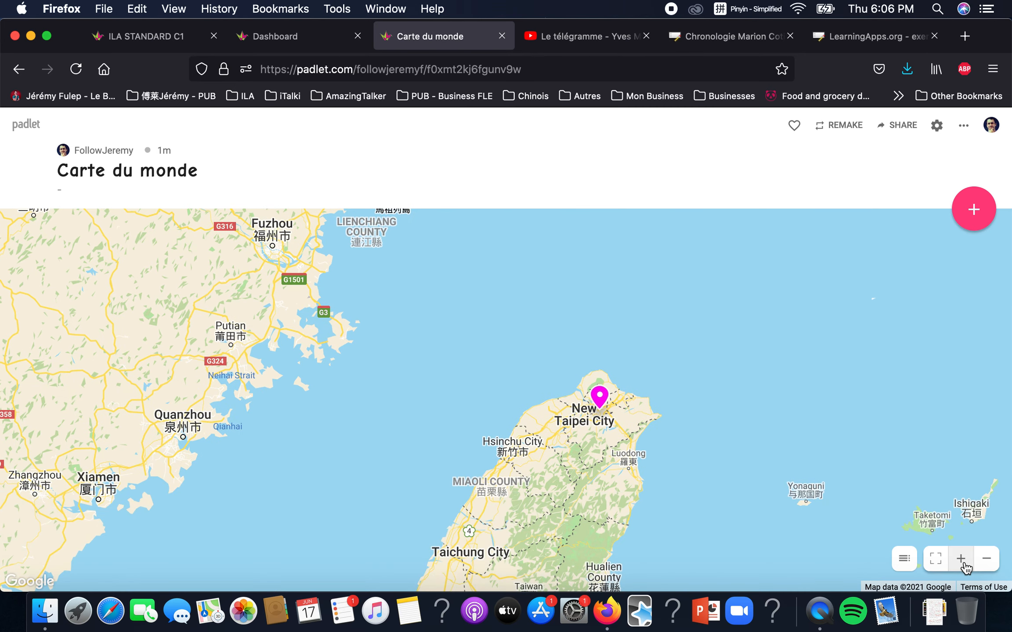
{"action": "left_click", "coordinate": [961, 558]}
{"action": "left_click", "coordinate": [961, 559]}
{"action": "left_click_drag", "start_coordinate": [867, 446], "coordinate": [718, 382]}
{"action": "left_click_drag", "start_coordinate": [781, 381], "coordinate": [624, 389]}
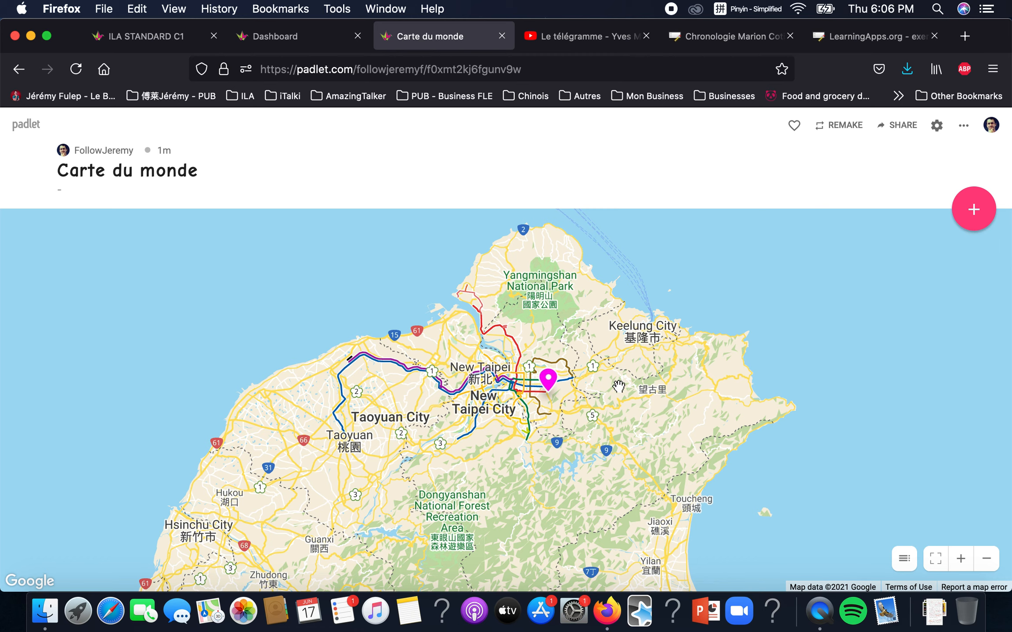
Step: Open the 象山 post from its pin and view its additional post options without choosing one
{"action": "left_click", "coordinate": [547, 383]}
{"action": "mouse_move", "coordinate": [589, 289]}
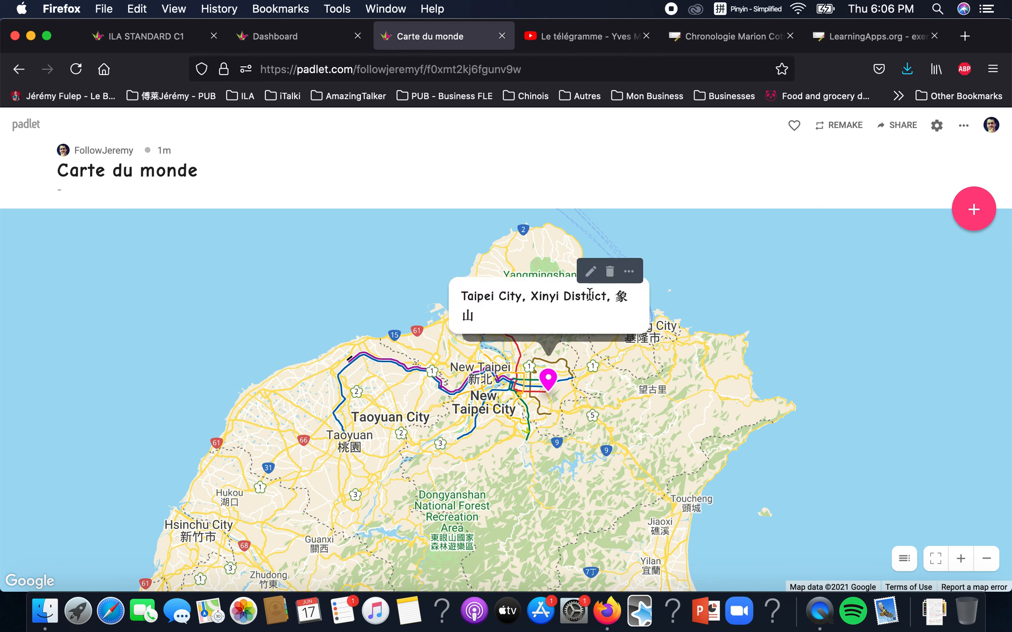
{"action": "left_click", "coordinate": [631, 275]}
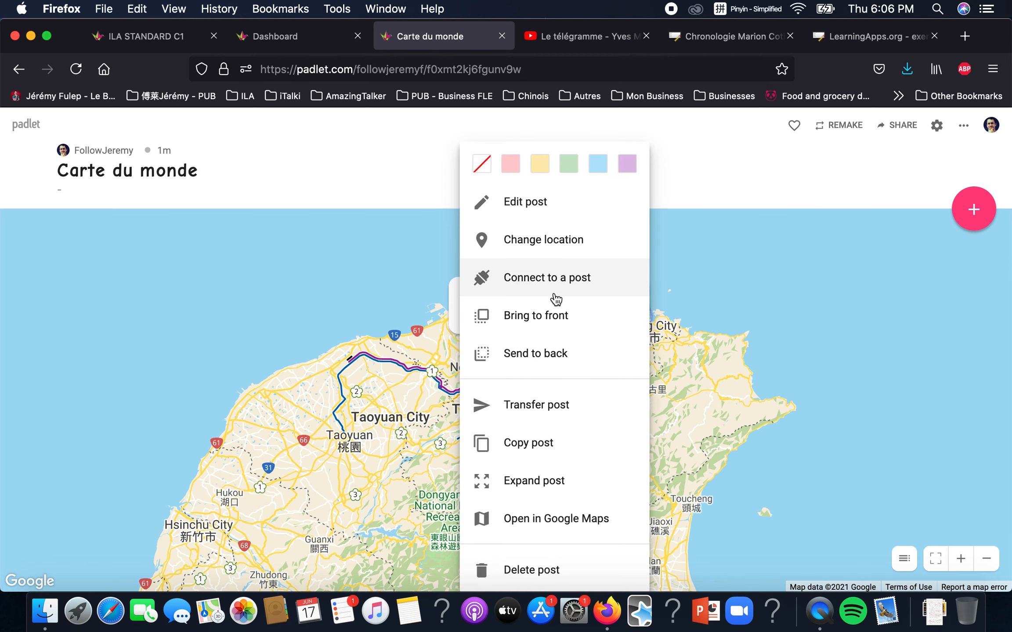
{"action": "left_click", "coordinate": [696, 279]}
Step: Edit the 象山 post, search YouTube for the suggested place name, and attach the first Taipei Xinyi District World Trade Center video
{"action": "left_click", "coordinate": [582, 270]}
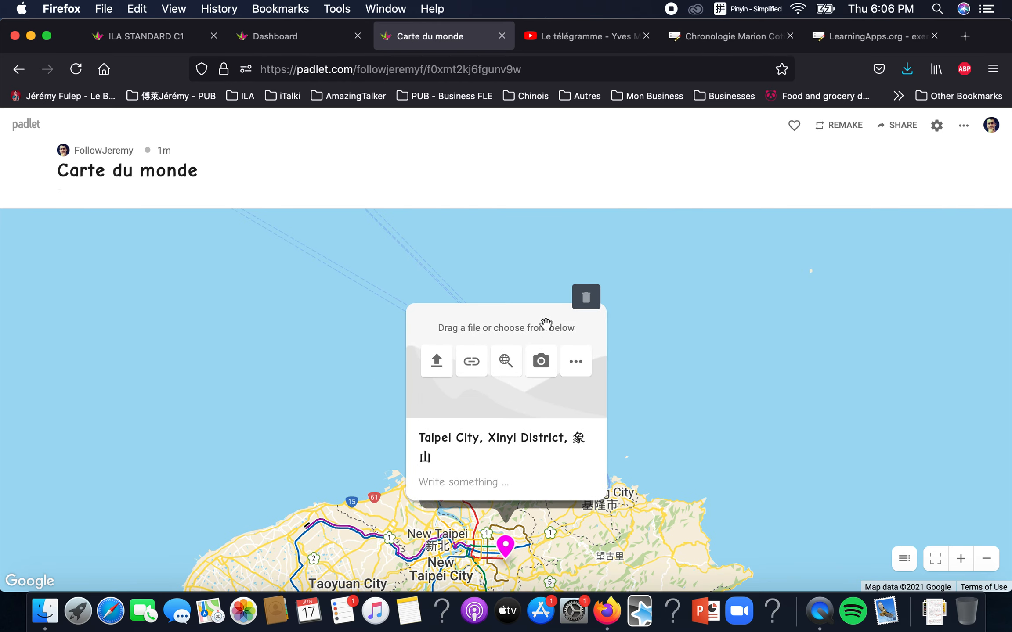
{"action": "left_click", "coordinate": [507, 366]}
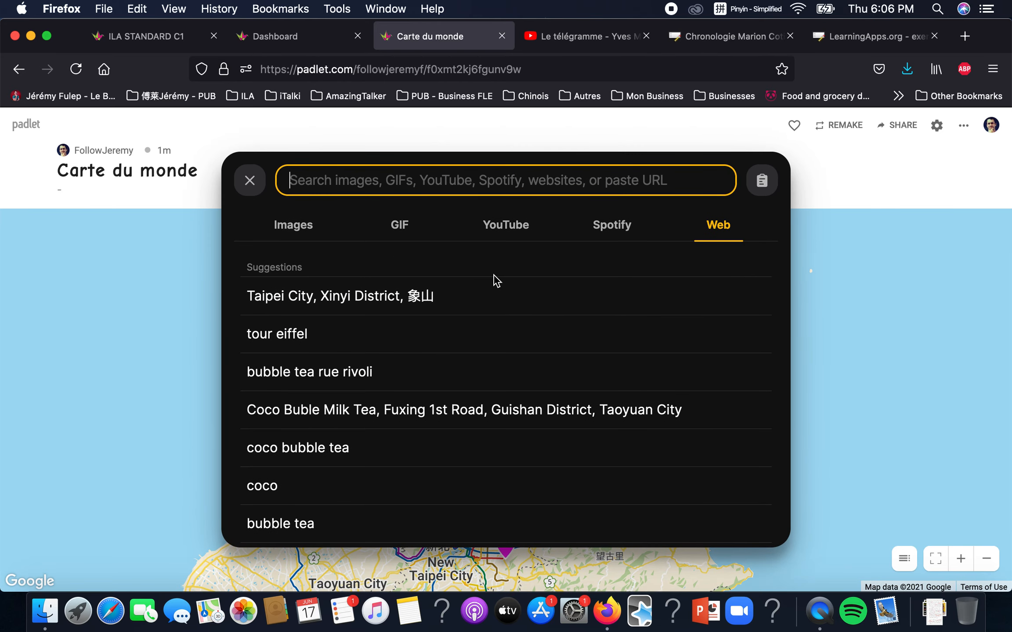
{"action": "left_click", "coordinate": [465, 293]}
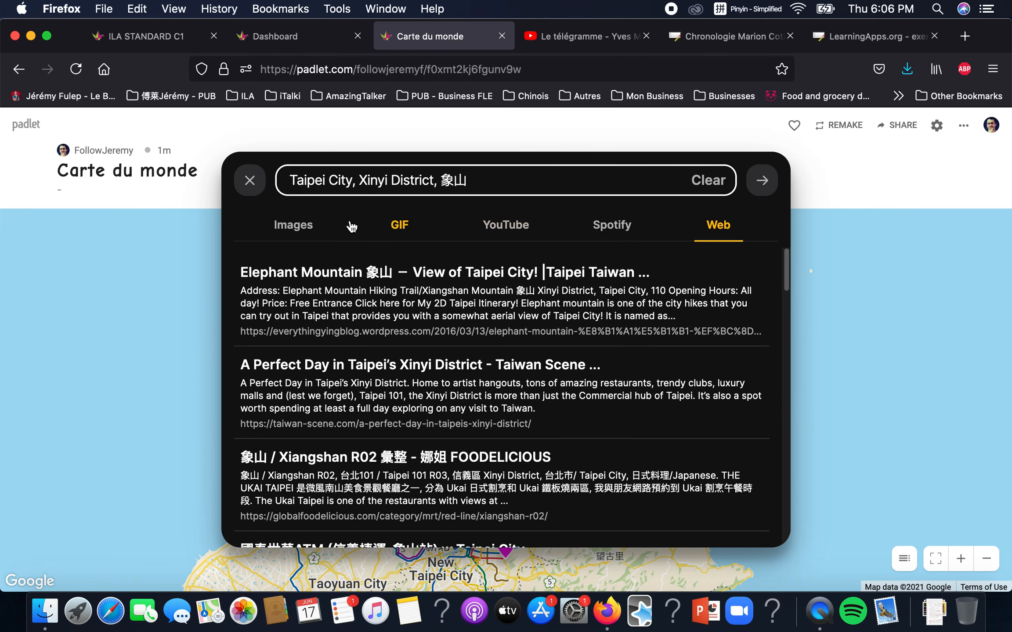
{"action": "left_click", "coordinate": [530, 229]}
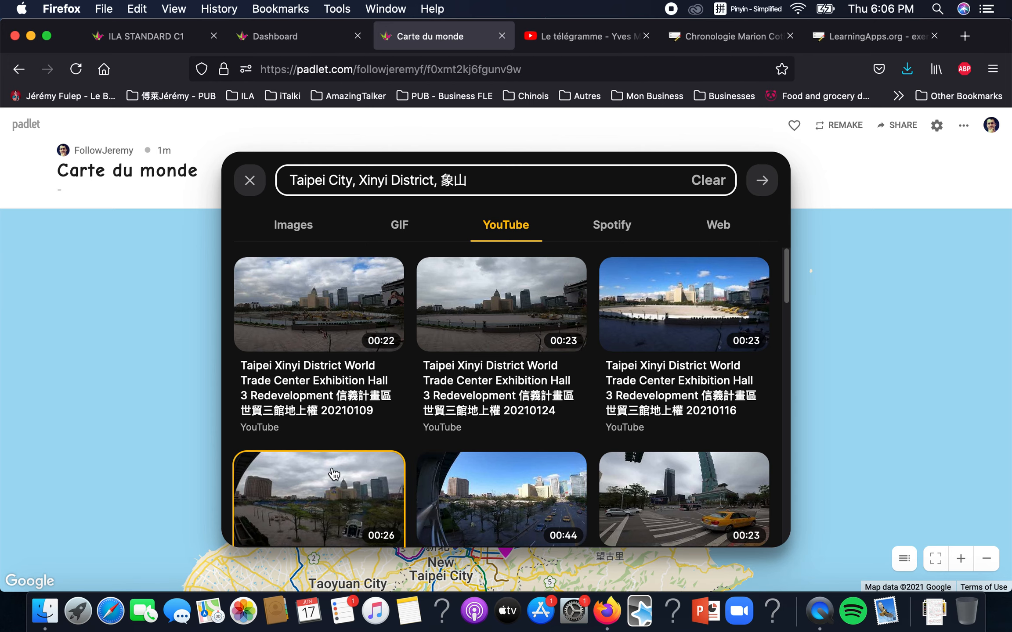
{"action": "left_click", "coordinate": [343, 337]}
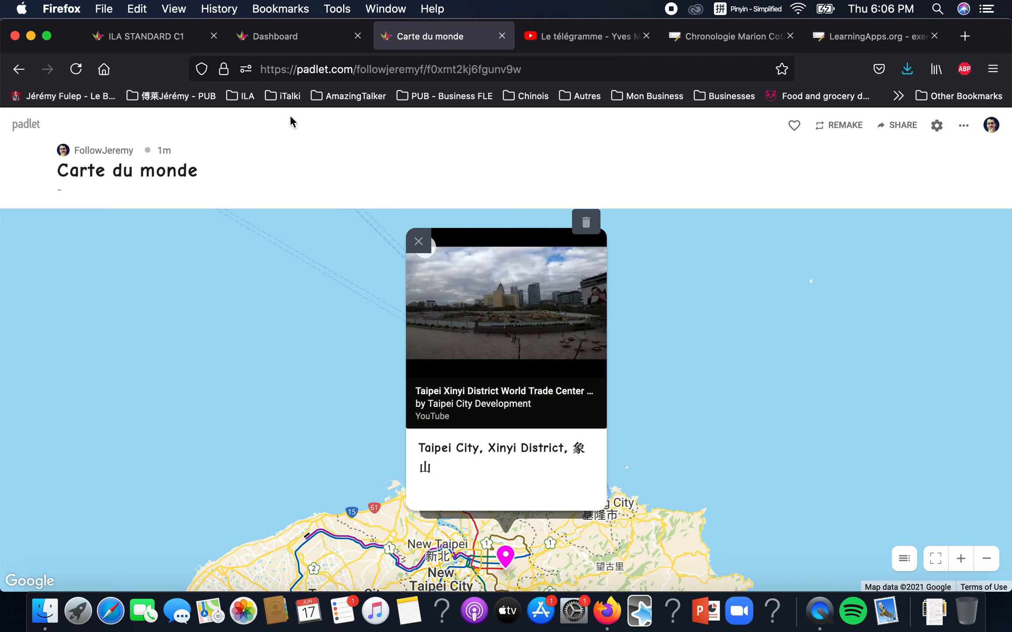
Step: Return to the dashboard and delete the Carte du monde padlet, entering the requested confirmation code
{"action": "left_click", "coordinate": [18, 126]}
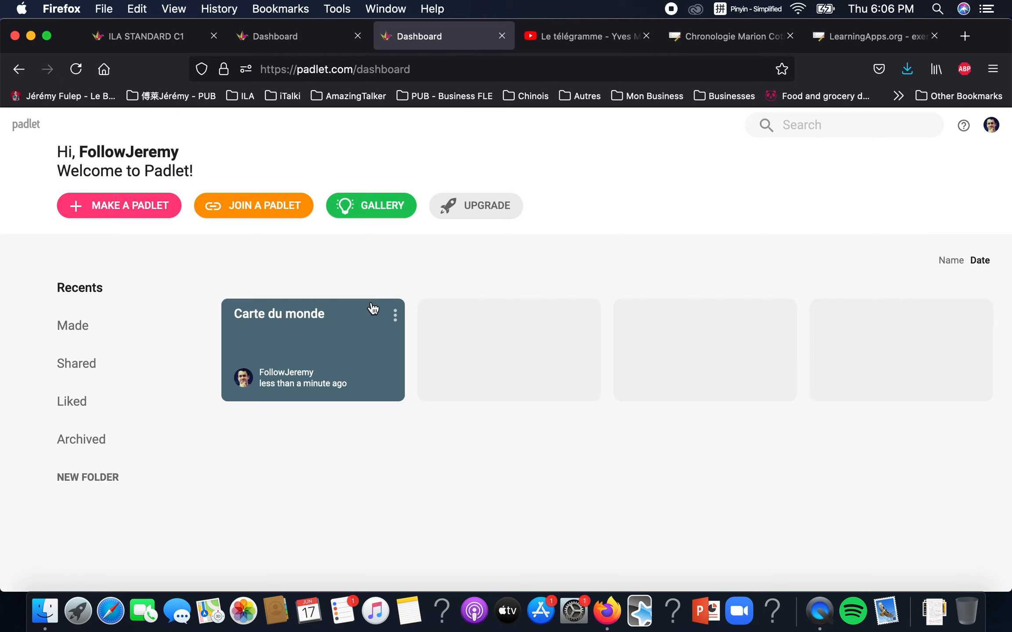
{"action": "left_click", "coordinate": [395, 315]}
{"action": "left_click", "coordinate": [322, 427]}
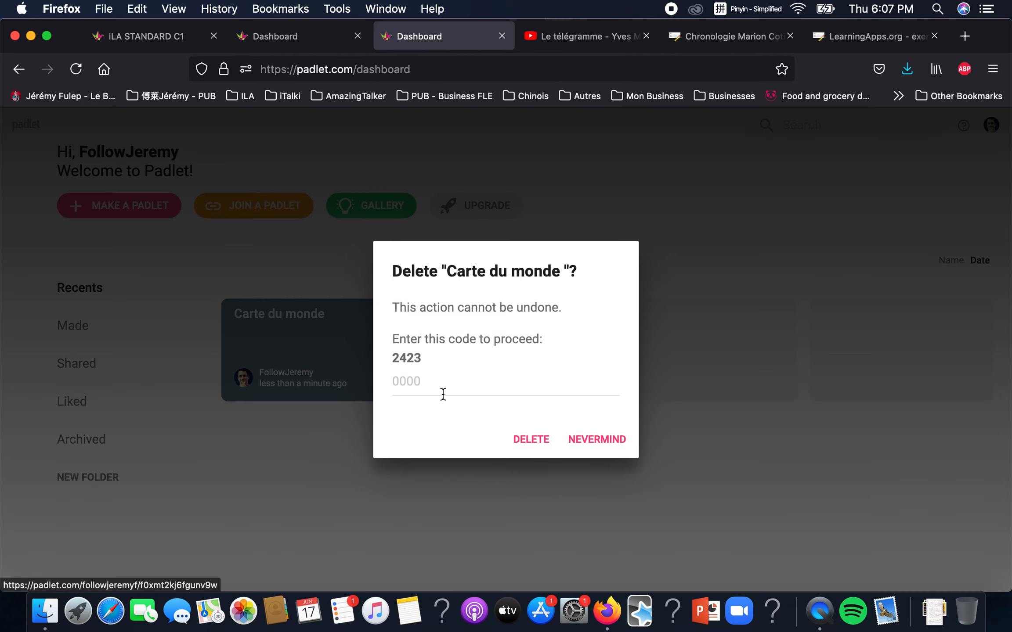
{"action": "left_click", "coordinate": [441, 382]}
{"action": "type", "text": "2423"}
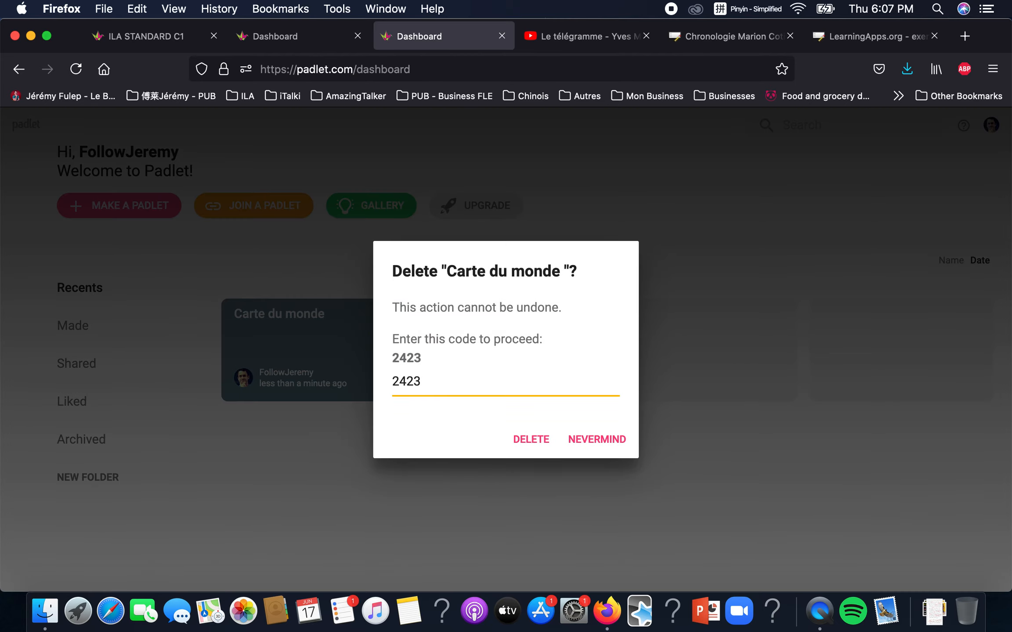
{"action": "left_click", "coordinate": [532, 438]}
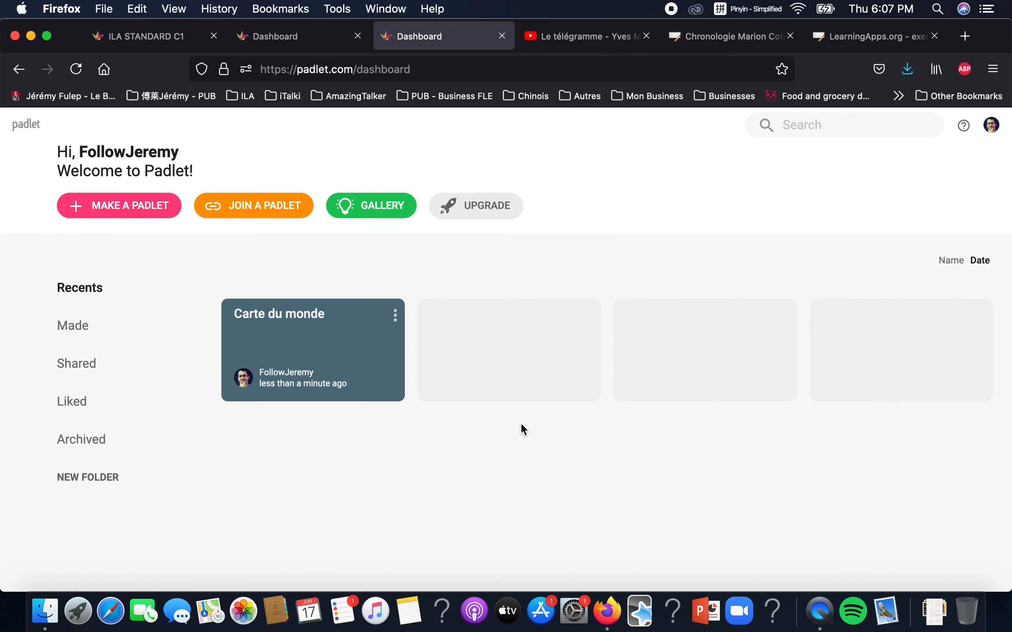
Step: Make a new blank padlet with the Canvas layout
{"action": "left_click", "coordinate": [165, 204]}
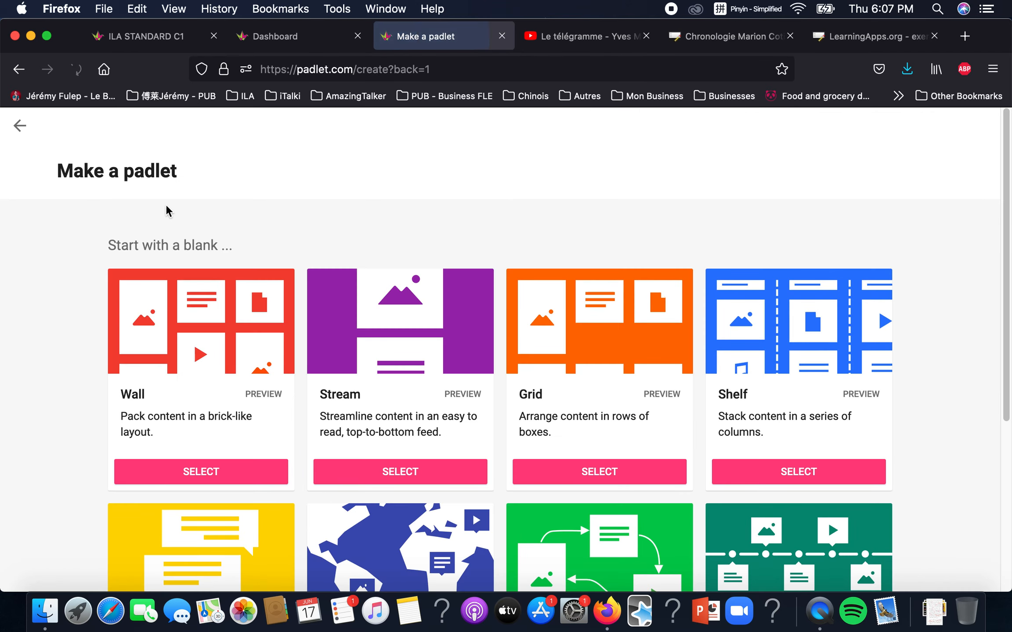
{"action": "scroll", "coordinate": [480, 334], "scroll_direction": "down", "scroll_amount": 5}
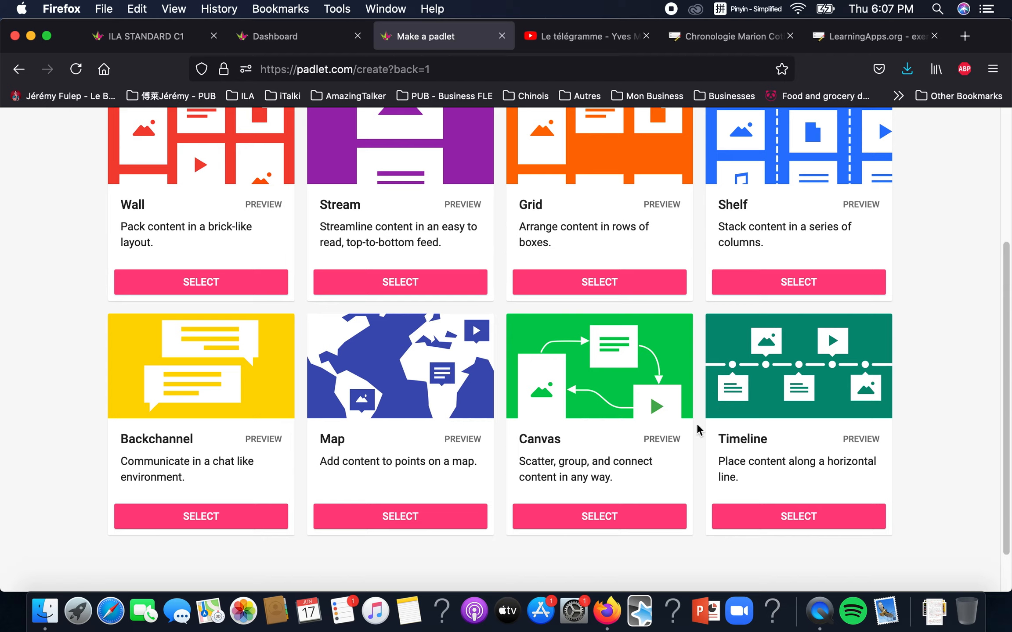
{"action": "left_click", "coordinate": [627, 514]}
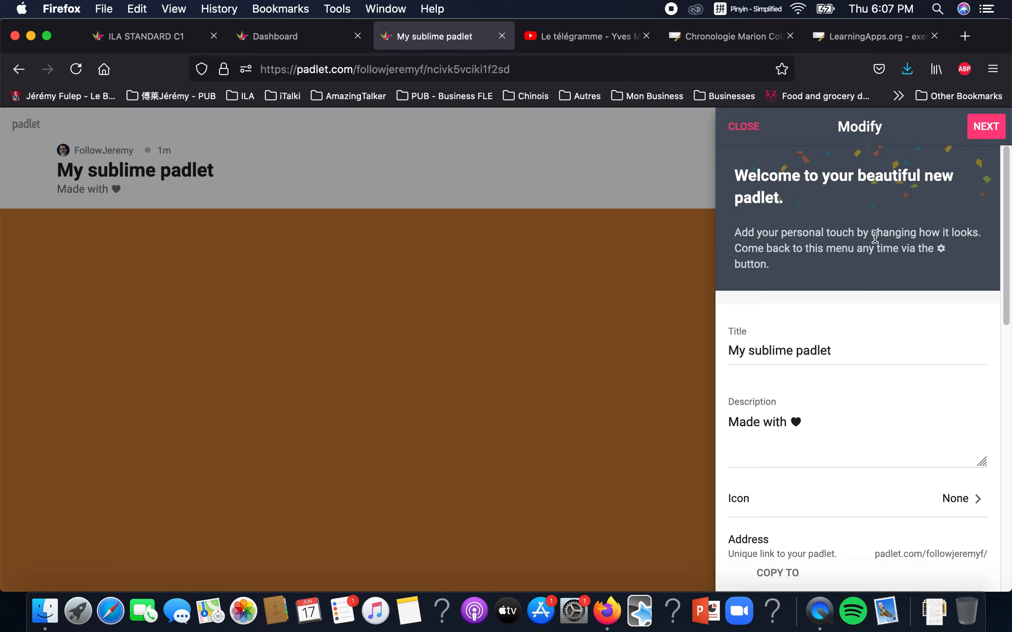
Step: Replace the new padlet's title with "Nouveau thème FLE", using the French keyboard layout
{"action": "left_click_drag", "start_coordinate": [847, 356], "coordinate": [718, 343]}
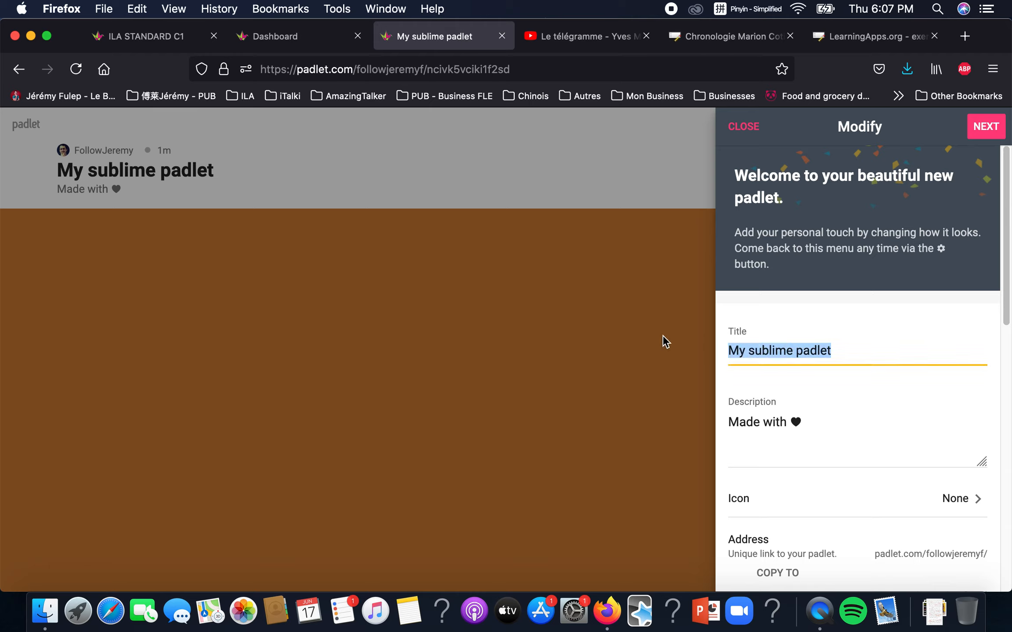
{"action": "type", "text": "Nouve"}
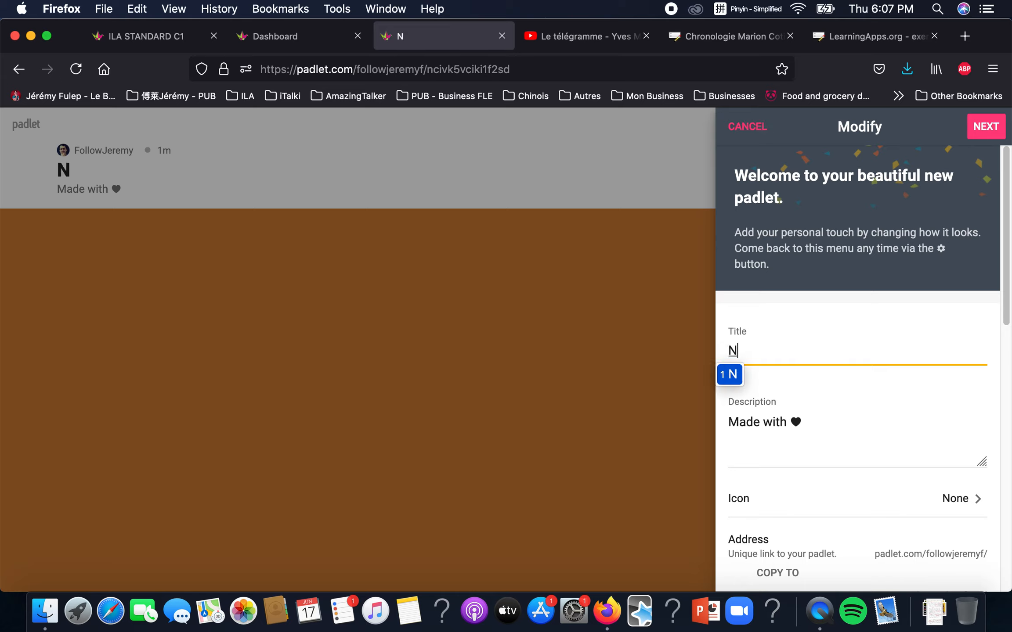
{"action": "key", "text": "BackSpace"}
{"action": "key", "text": "BackSpace"}
{"action": "key", "text": "BackSpace"}
{"action": "key", "text": "BackSpace"}
{"action": "key", "text": "BackSpace"}
{"action": "key", "text": "ctrl+space"}
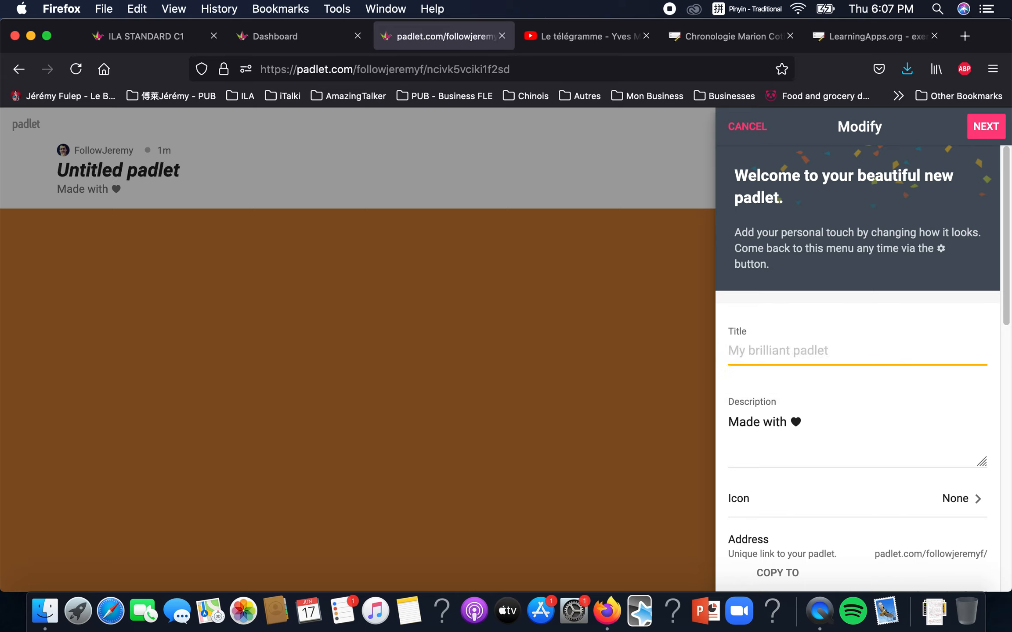
{"action": "type", "text": "Nouveau thème FLE"}
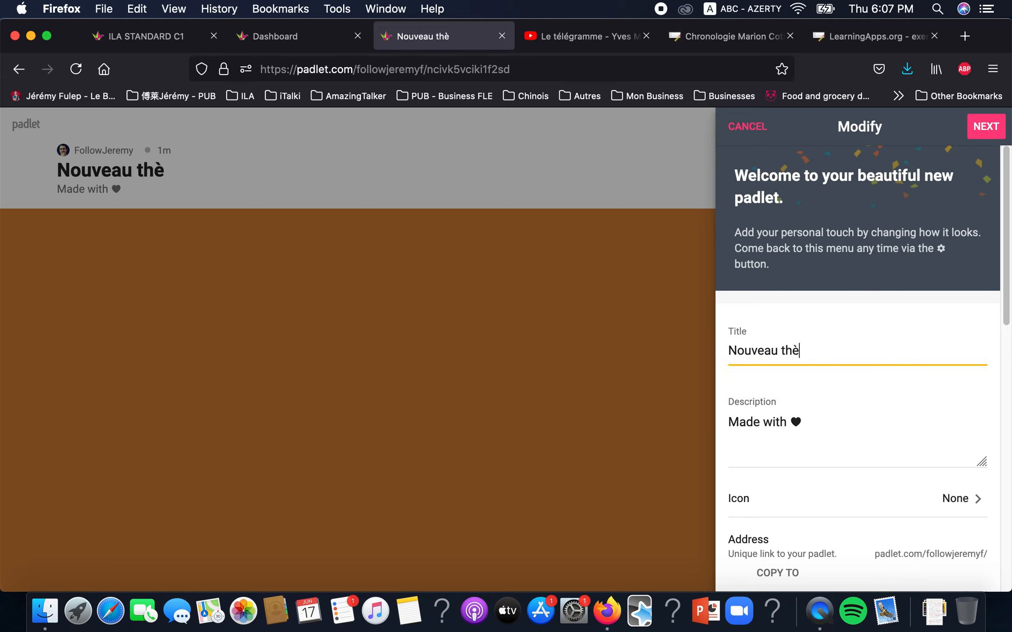
Step: Finish the padlet's setup and start a new empty post on the canvas
{"action": "left_click", "coordinate": [996, 139]}
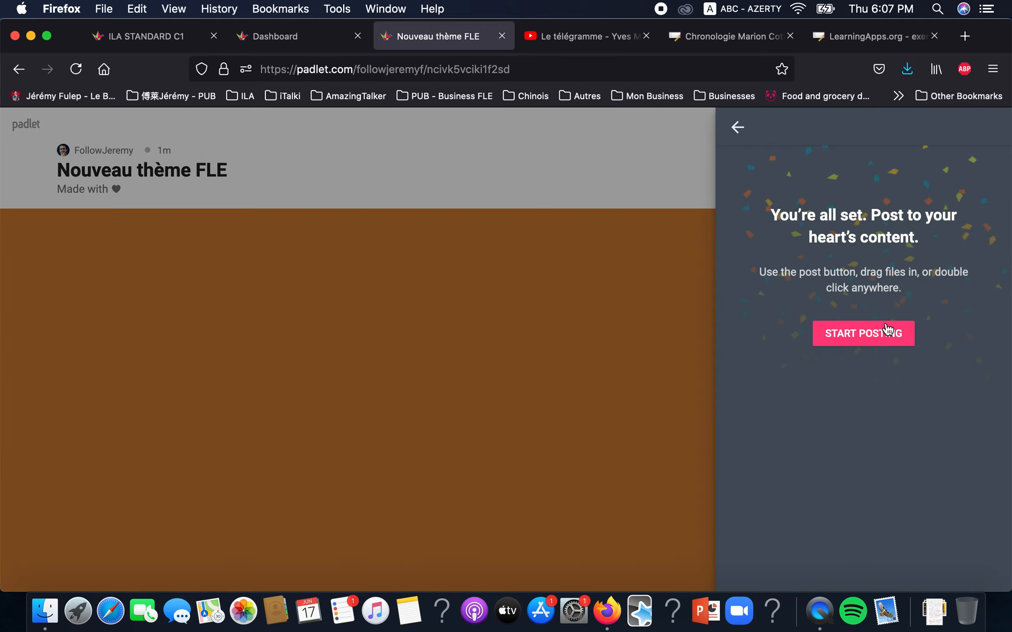
{"action": "left_click", "coordinate": [888, 332]}
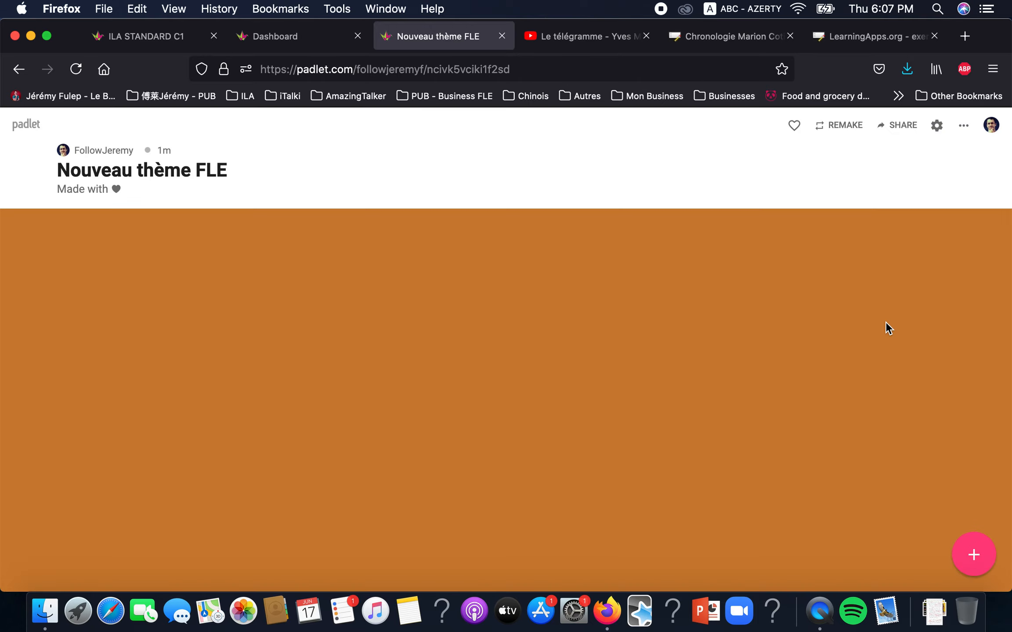
{"action": "left_click", "coordinate": [962, 544]}
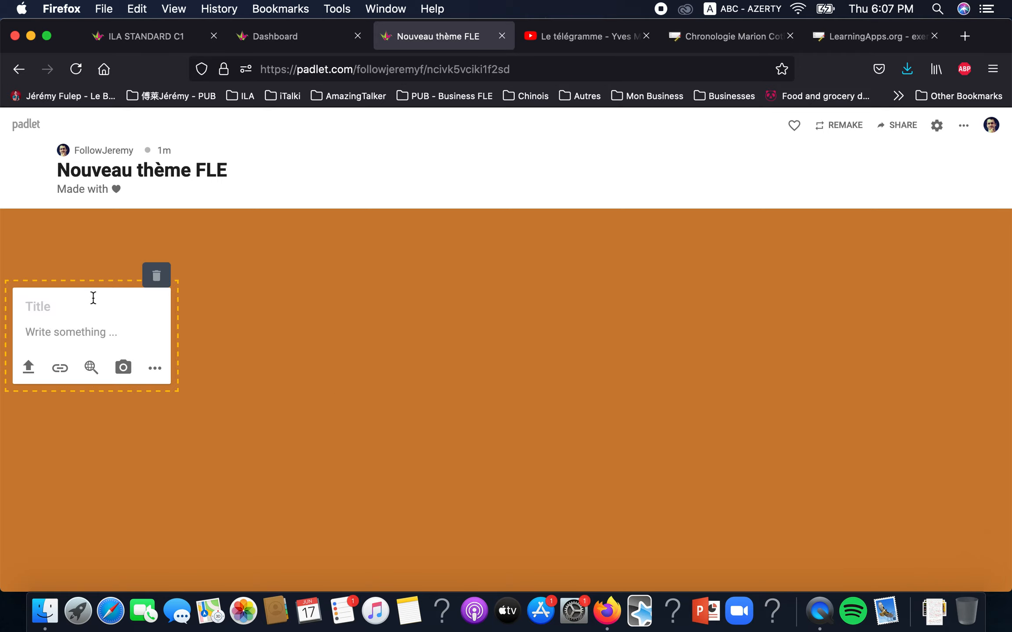
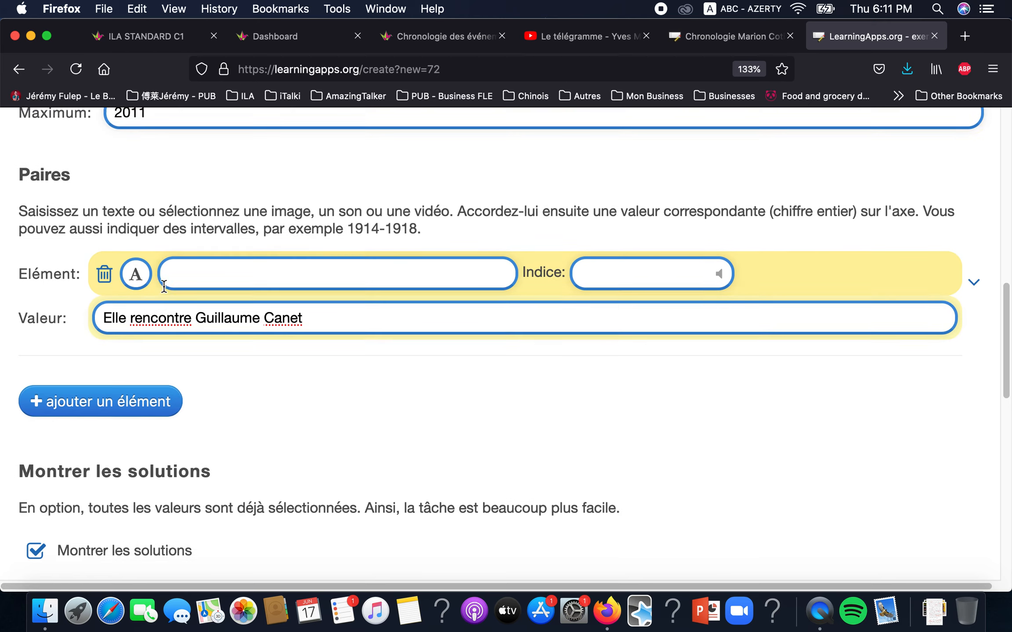
Step: Enter 2006 as the first pair's element in the LearningApps exercise and add a second pair with a text element
{"action": "scroll", "coordinate": [212, 303], "scroll_direction": "up", "scroll_amount": 2}
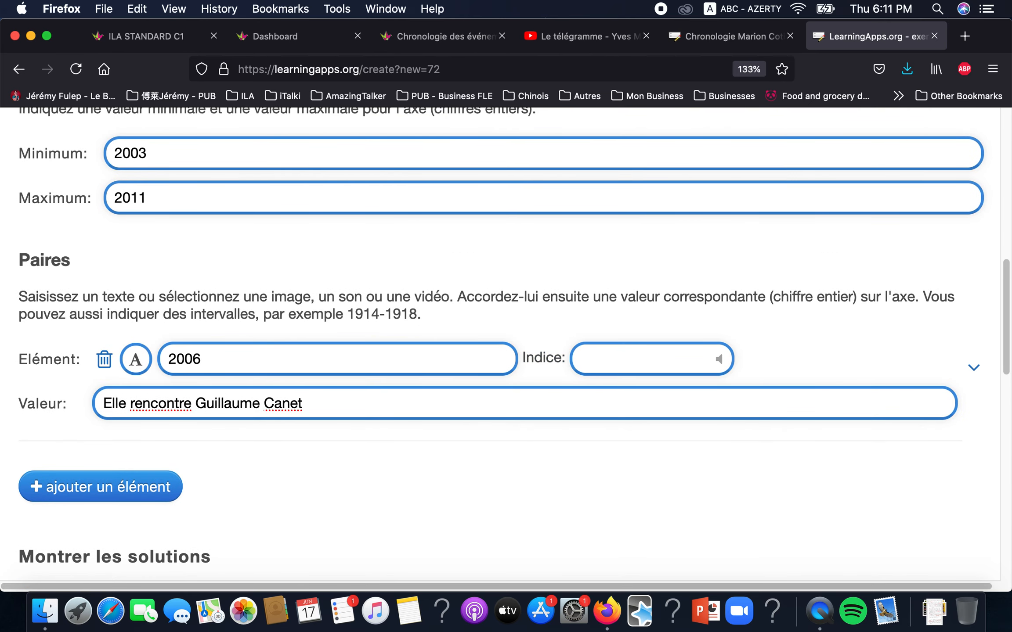
{"action": "left_click", "coordinate": [162, 492]}
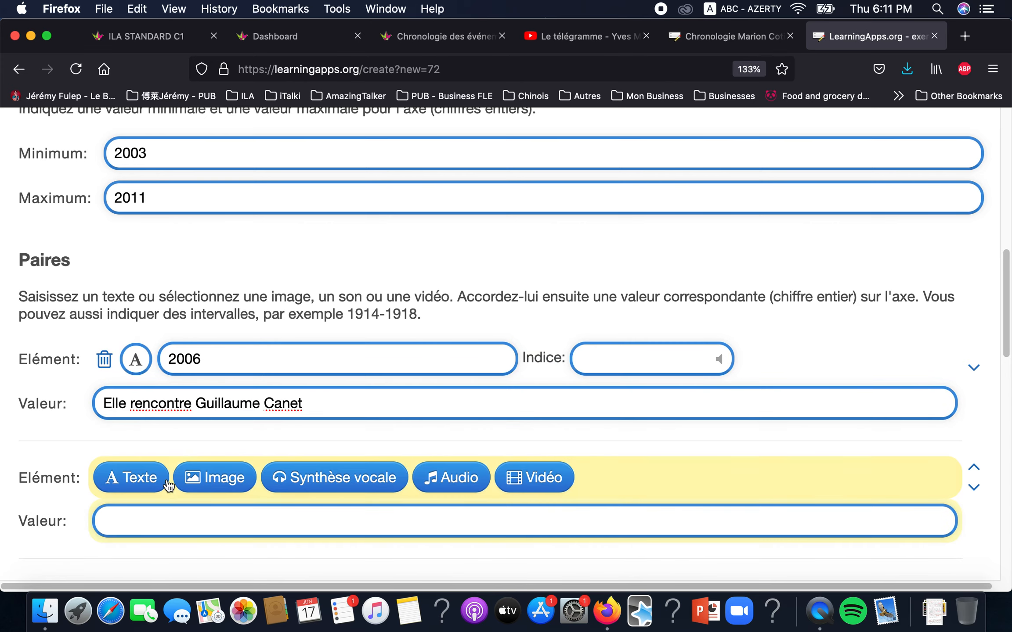
{"action": "left_click", "coordinate": [148, 473]}
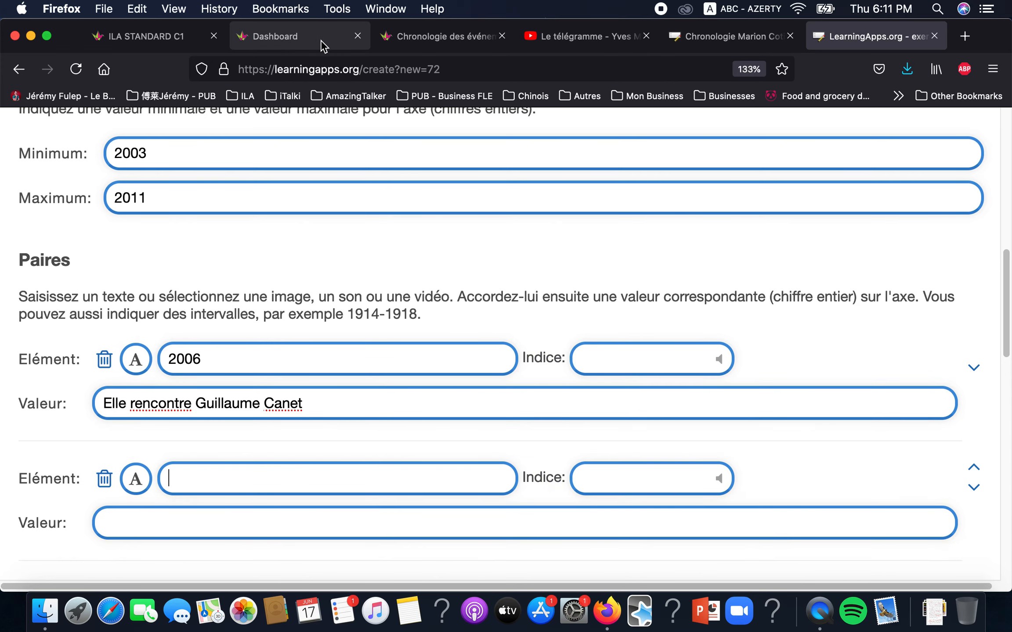
Step: Switch to the Chronologie des événements padlet and copy "Elle a remporté l'oscar de la meilleure réalisatrice" from the Marion post
{"action": "left_click", "coordinate": [407, 41]}
{"action": "left_click_drag", "start_coordinate": [374, 434], "coordinate": [265, 414]}
{"action": "key", "text": "super+c"}
{"action": "key", "text": "super+v"}
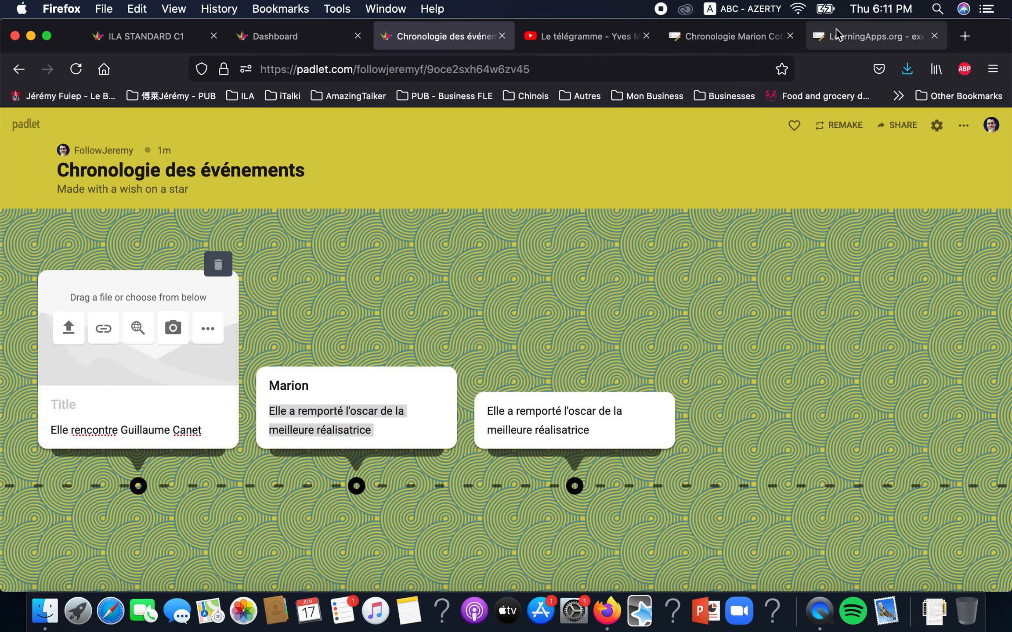
Step: Switch to the LearningApps exercise, enter 2009 as the second pair's element, and paste the copied oscar sentence as its value
{"action": "left_click", "coordinate": [836, 34]}
{"action": "scroll", "coordinate": [228, 456], "scroll_direction": "down", "scroll_amount": 2}
{"action": "type", "text": "2009"}
{"action": "left_click", "coordinate": [248, 475]}
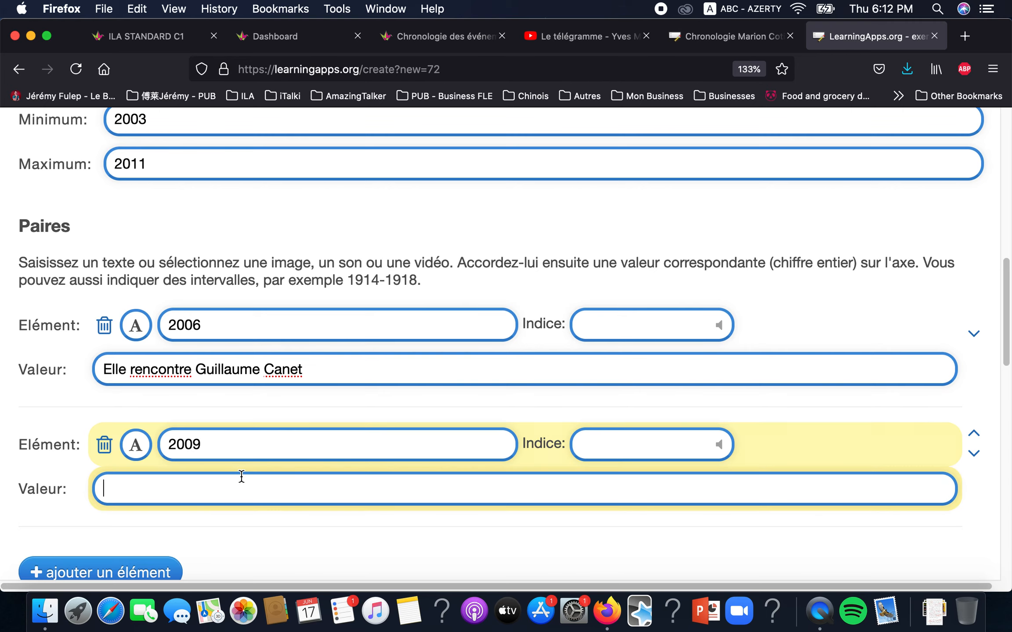
{"action": "key", "text": "super+v"}
{"action": "scroll", "coordinate": [243, 443], "scroll_direction": "down", "scroll_amount": 10}
{"action": "scroll", "coordinate": [244, 441], "scroll_direction": "up", "scroll_amount": 10}
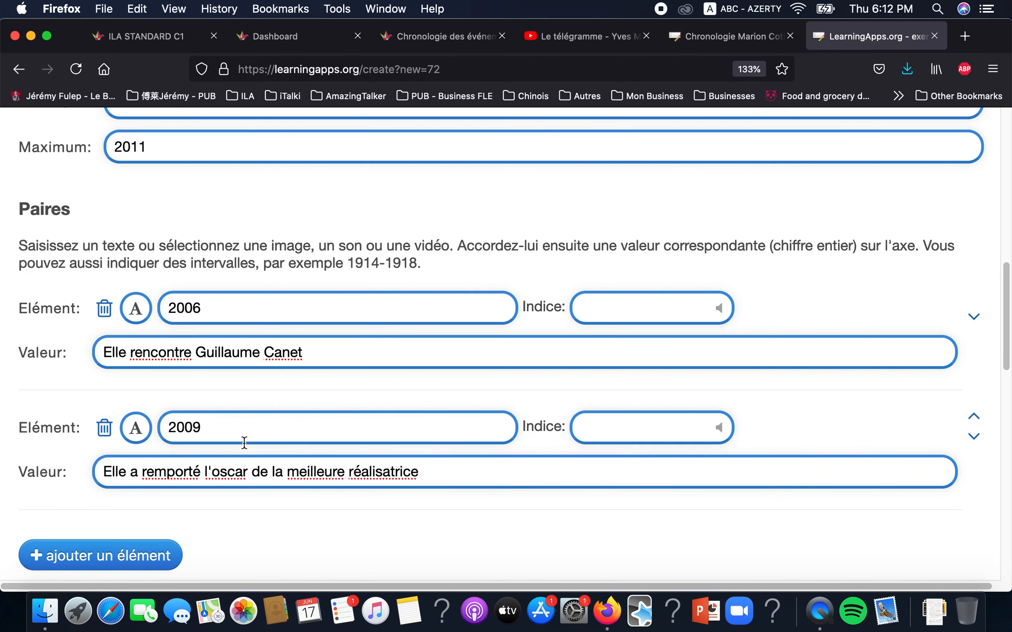
{"action": "scroll", "coordinate": [148, 323], "scroll_direction": "up", "scroll_amount": 3}
{"action": "scroll", "coordinate": [162, 375], "scroll_direction": "down", "scroll_amount": 4}
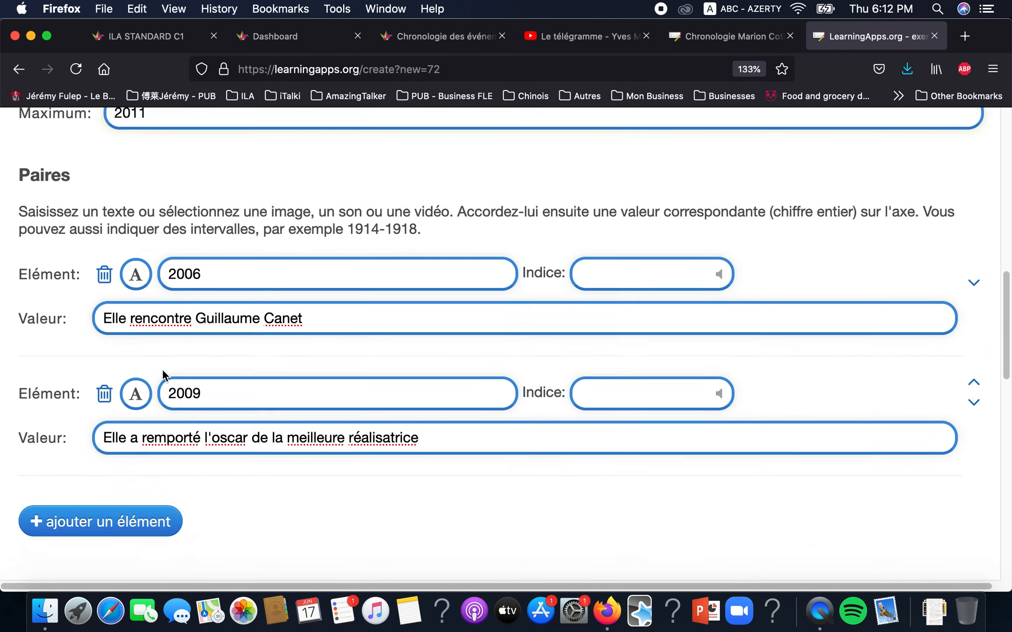
Step: Add a third pair with a text element to the exercise
{"action": "left_click", "coordinate": [110, 521]}
{"action": "scroll", "coordinate": [167, 461], "scroll_direction": "down", "scroll_amount": 5}
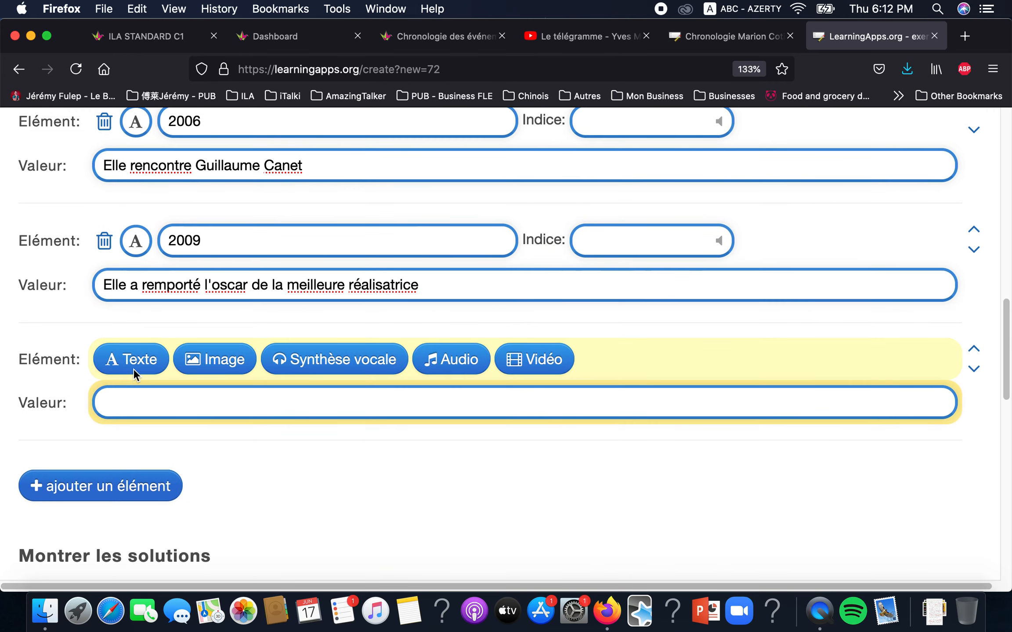
{"action": "left_click", "coordinate": [133, 366]}
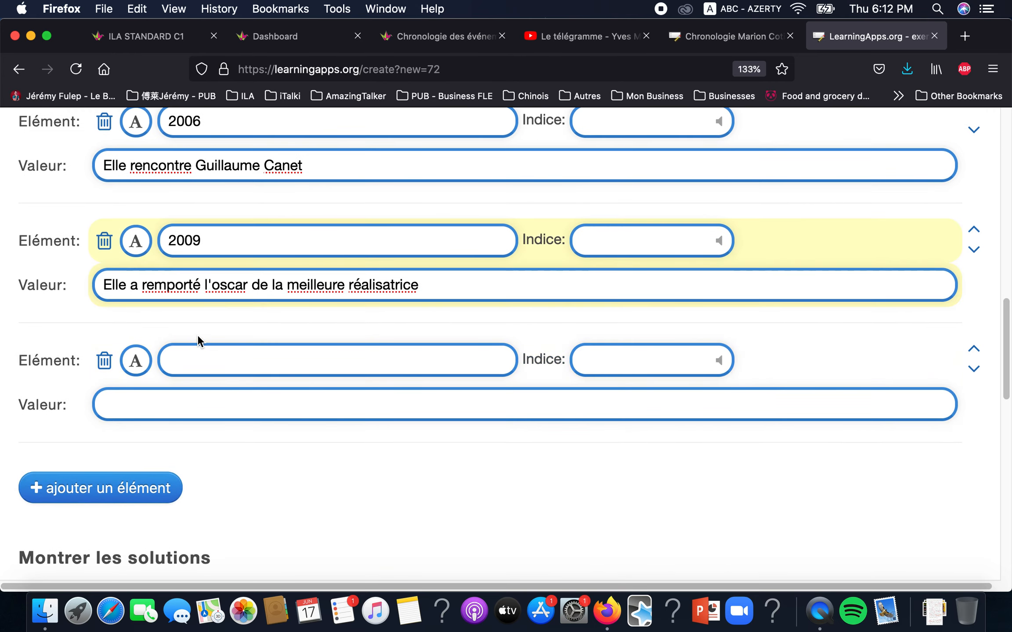
Step: Swap the second pair's contents so "Elle a remporté l'oscar de la meilleure réalisatrice" is the element and 2009 the value
{"action": "scroll", "coordinate": [208, 300], "scroll_direction": "up", "scroll_amount": 5}
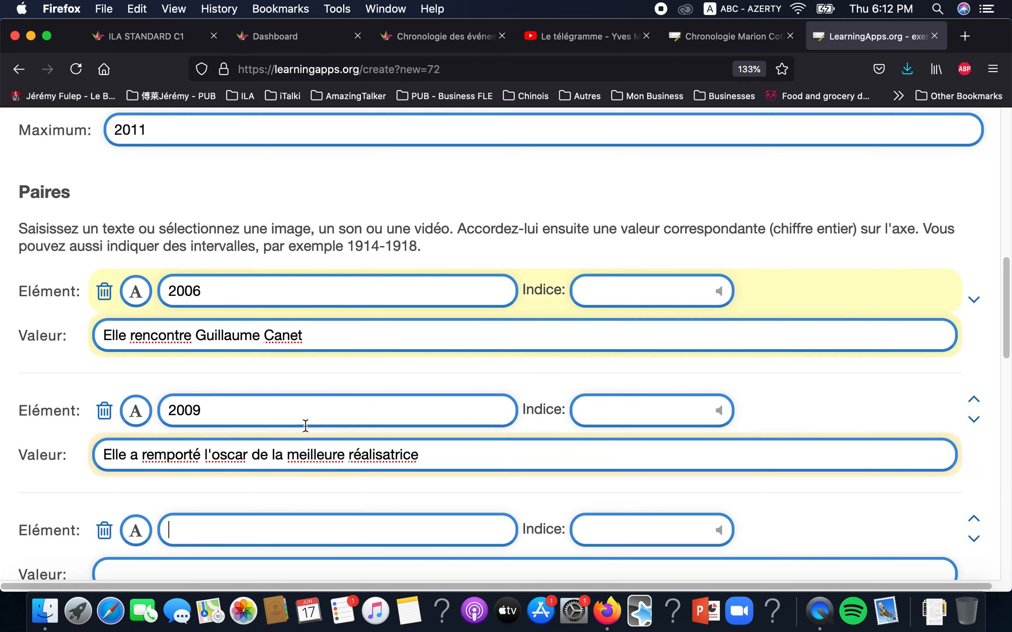
{"action": "left_click_drag", "start_coordinate": [424, 454], "coordinate": [1, 418]}
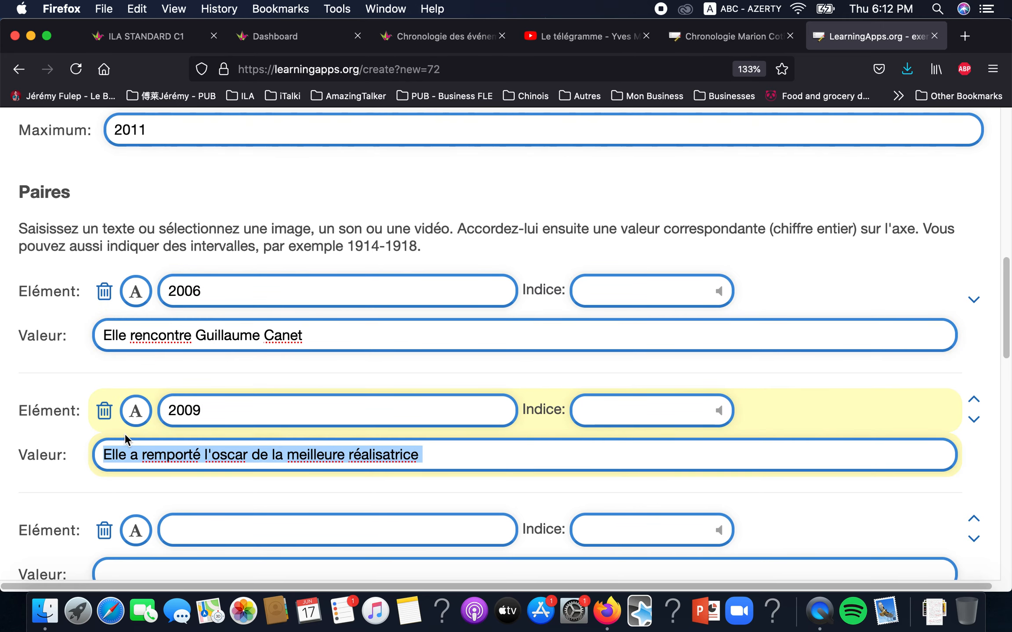
{"action": "key", "text": "cmd+c"}
{"action": "double_click", "coordinate": [214, 410]}
{"action": "scroll", "coordinate": [208, 278], "scroll_direction": "up", "scroll_amount": 6}
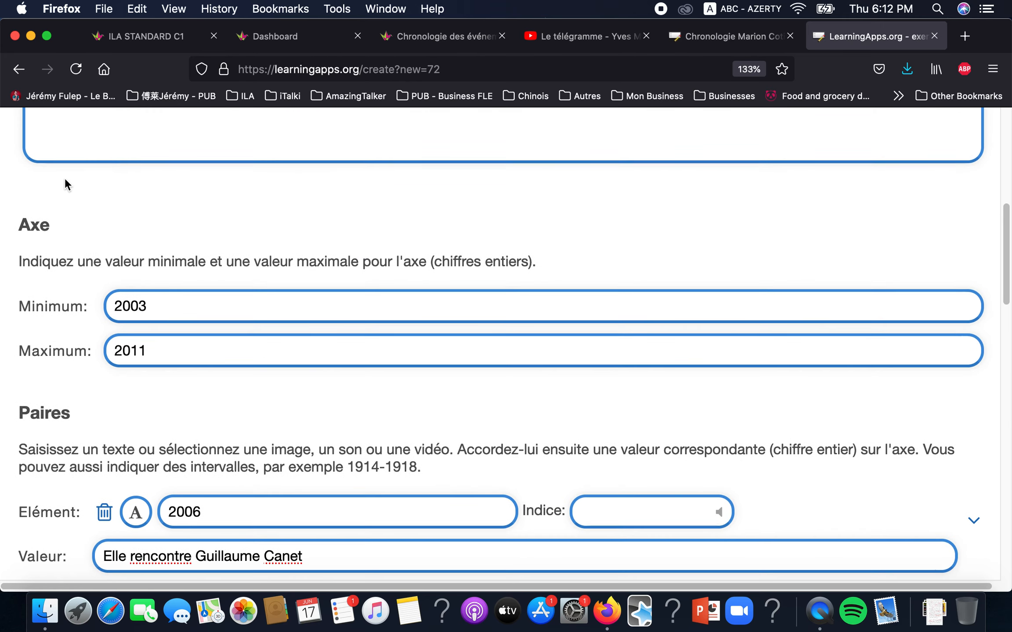
{"action": "scroll", "coordinate": [68, 283], "scroll_direction": "down", "scroll_amount": 6}
{"action": "key", "text": "cmd+v"}
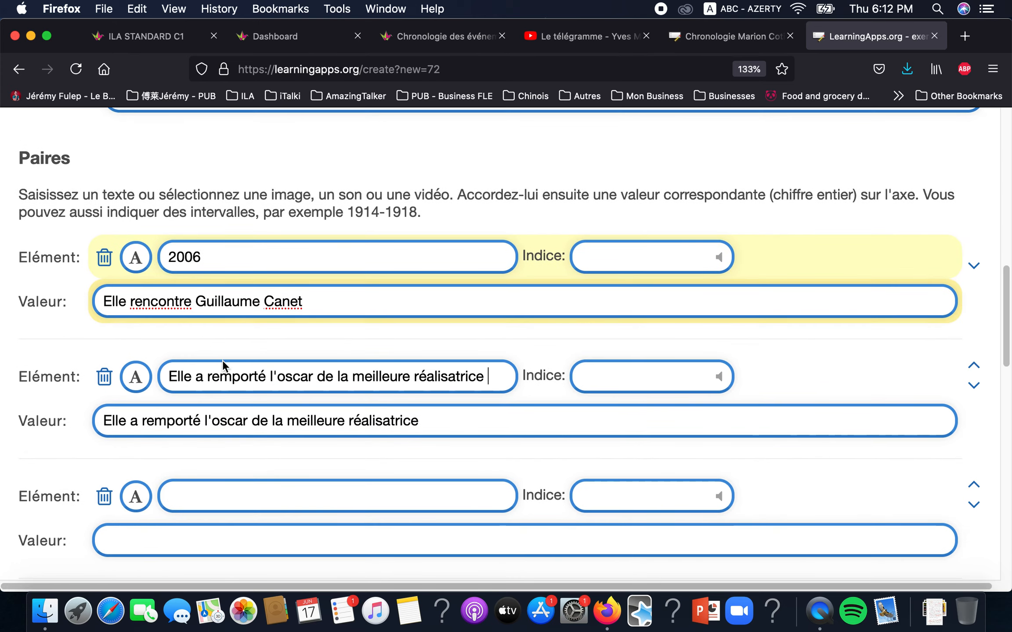
{"action": "left_click", "coordinate": [422, 421]}
{"action": "key", "text": "cmd+a"}
{"action": "type", "text": "2009"}
Step: Swap the first pair's contents so "Elle rencontre Guillaume Canet" is the element and 2006 the value
{"action": "double_click", "coordinate": [178, 260]}
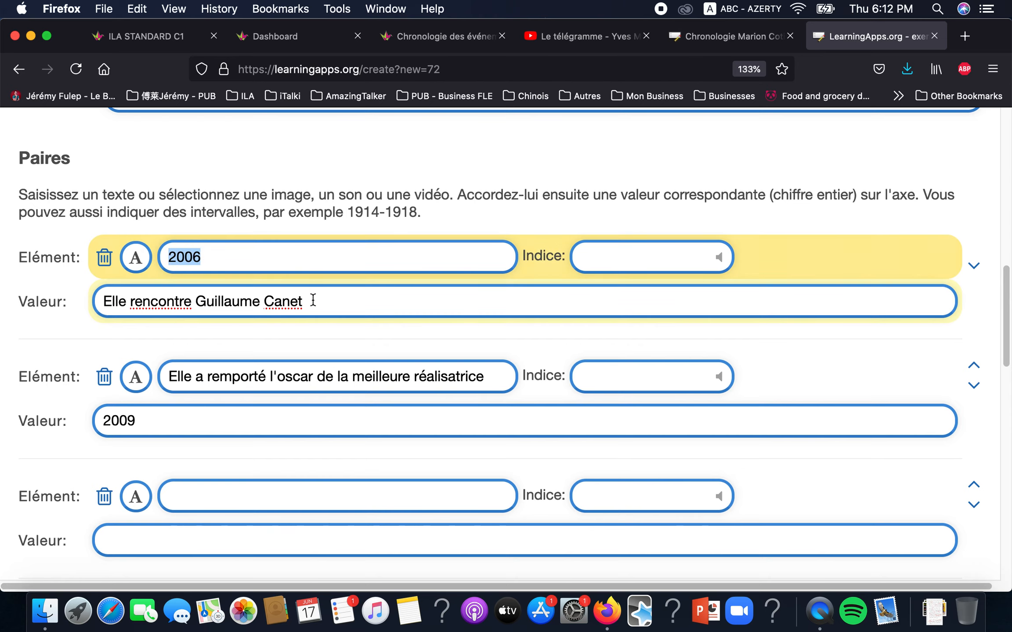
{"action": "left_click_drag", "start_coordinate": [313, 300], "coordinate": [2, 308]}
{"action": "key", "text": "super+c"}
{"action": "key", "text": "super+v"}
{"action": "left_click_drag", "start_coordinate": [213, 260], "coordinate": [54, 232]}
{"action": "key", "text": "super+v"}
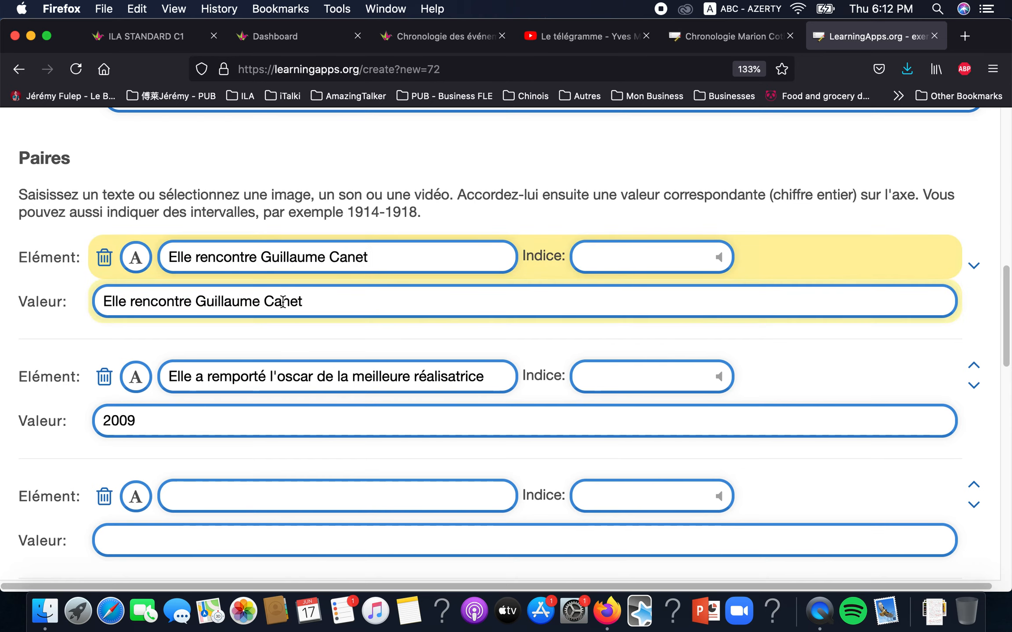
{"action": "left_click", "coordinate": [278, 302]}
{"action": "key", "text": "super+a"}
{"action": "type", "text": "2006"}
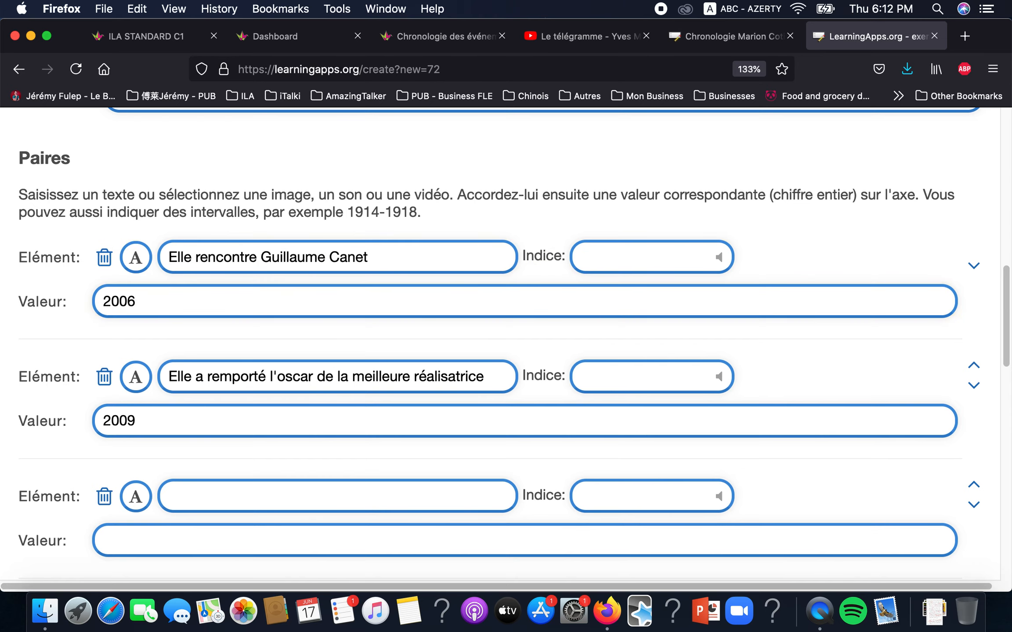
{"action": "left_click", "coordinate": [117, 300]}
Step: Open the exercise's preview with the third pair left empty and dismiss the Consigne message
{"action": "scroll", "coordinate": [215, 417], "scroll_direction": "down", "scroll_amount": 2}
{"action": "left_click", "coordinate": [215, 417]}
{"action": "scroll", "coordinate": [217, 387], "scroll_direction": "down", "scroll_amount": 1}
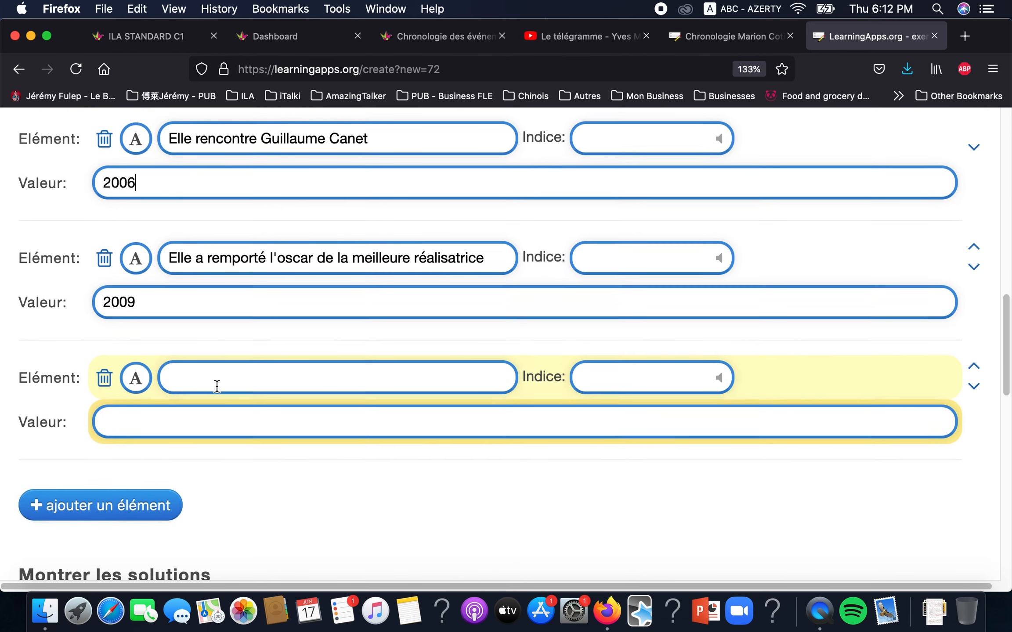
{"action": "left_click", "coordinate": [201, 413]}
{"action": "scroll", "coordinate": [225, 501], "scroll_direction": "down", "scroll_amount": 12}
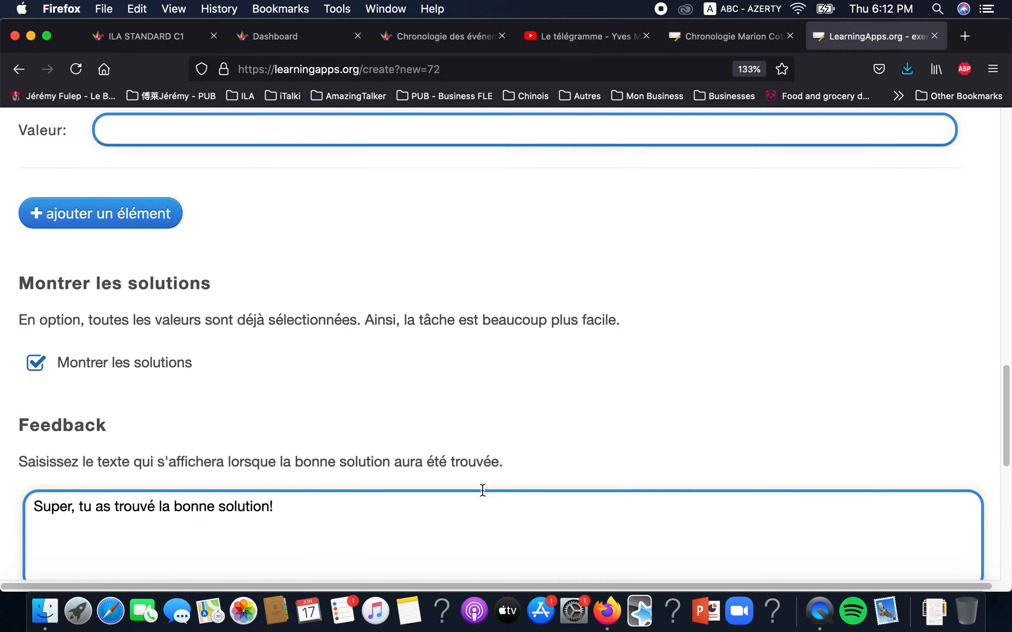
{"action": "scroll", "coordinate": [860, 449], "scroll_direction": "down", "scroll_amount": 5}
{"action": "left_click", "coordinate": [881, 442]}
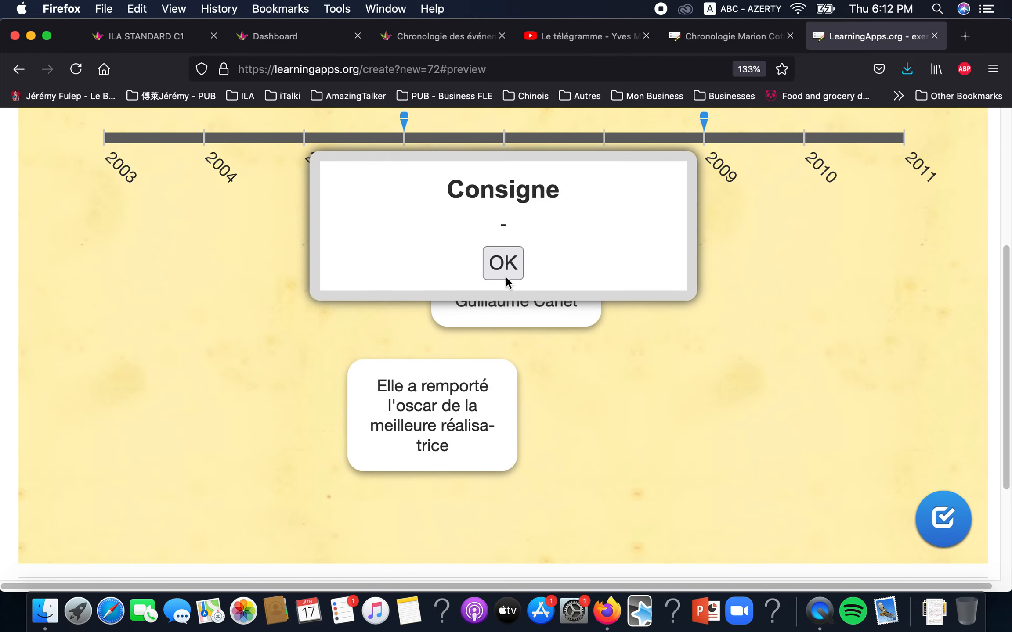
{"action": "left_click", "coordinate": [503, 264]}
{"action": "scroll", "coordinate": [503, 268], "scroll_direction": "up", "scroll_amount": 2}
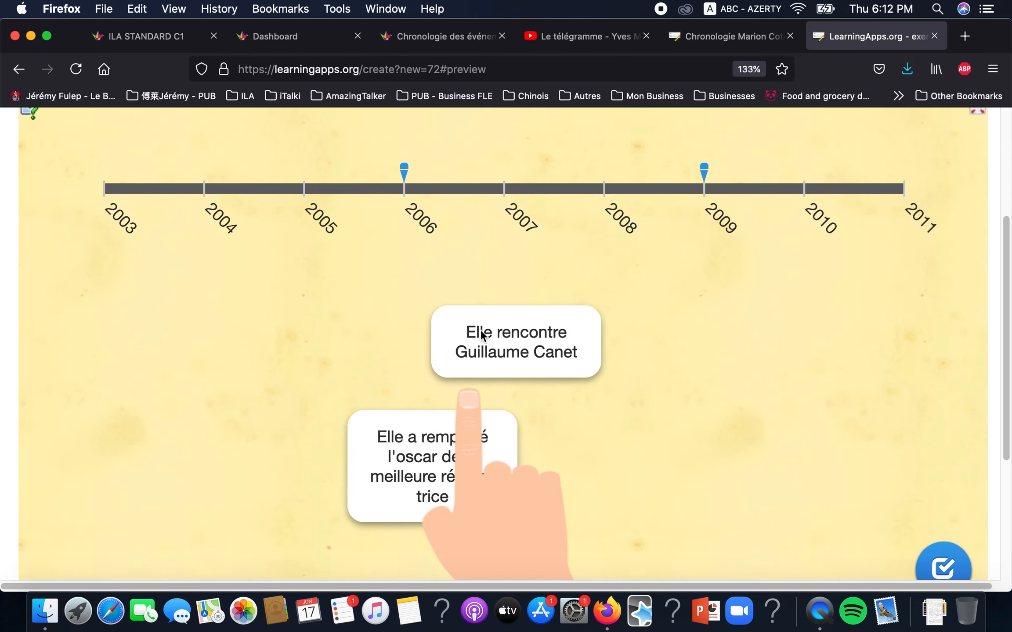
Step: Place the Guillaume Canet card at 2006 and the oscar card at 2009 on the preview timeline, and check the solution
{"action": "left_click_drag", "start_coordinate": [499, 336], "coordinate": [385, 310]}
{"action": "left_click_drag", "start_coordinate": [428, 438], "coordinate": [706, 357]}
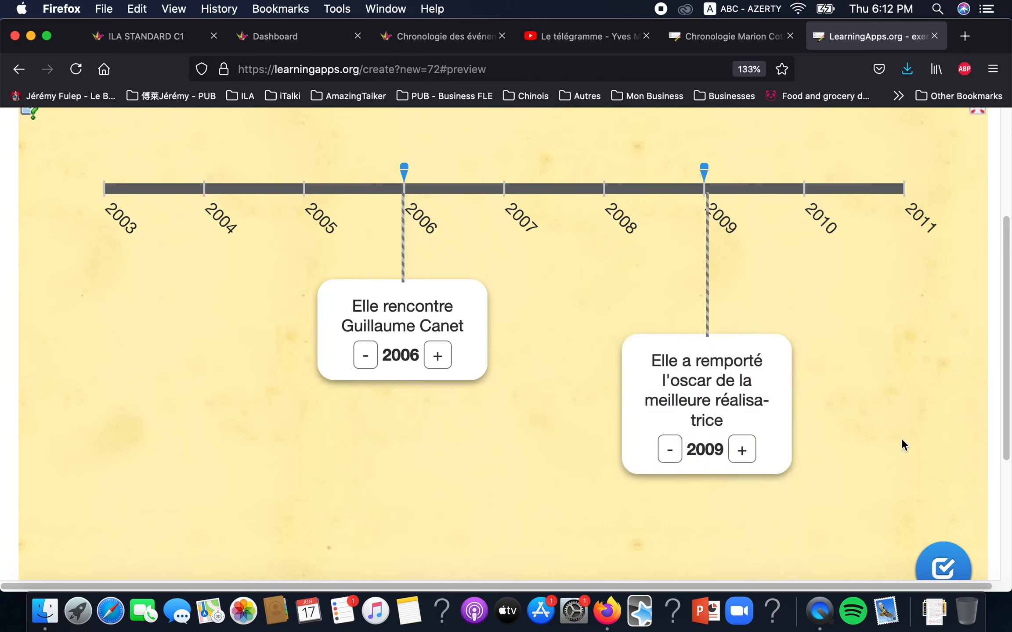
{"action": "left_click", "coordinate": [933, 562]}
{"action": "left_click", "coordinate": [503, 296]}
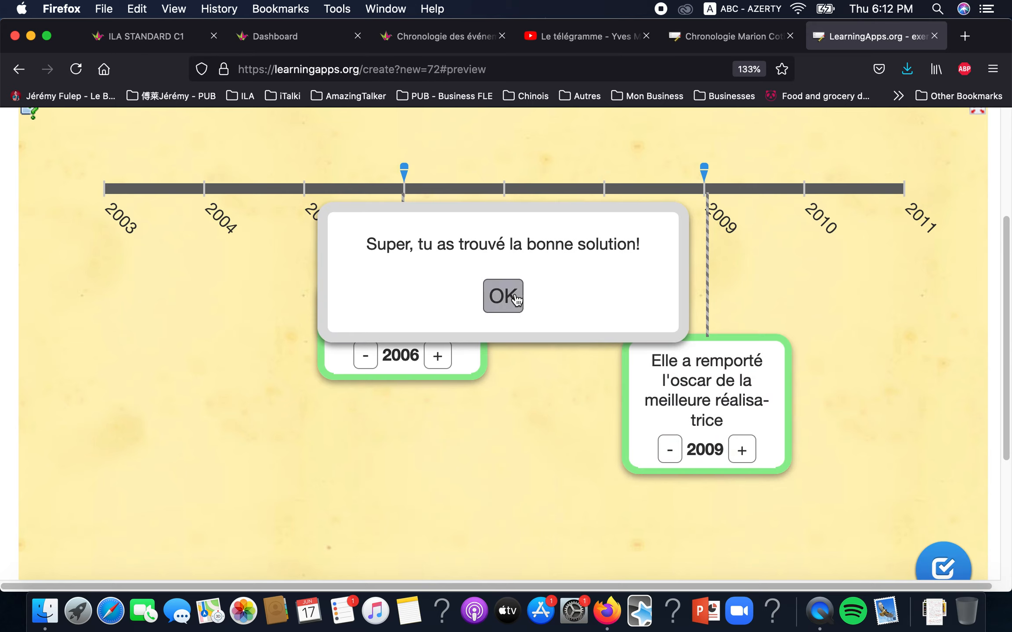
Step: Look over the checked timeline preview of the Marion Cotillard exercise
{"action": "left_click", "coordinate": [365, 357]}
{"action": "left_click", "coordinate": [270, 356]}
{"action": "left_click", "coordinate": [246, 357]}
{"action": "left_click", "coordinate": [334, 355]}
{"action": "scroll", "coordinate": [947, 358], "scroll_direction": "up", "scroll_amount": 4}
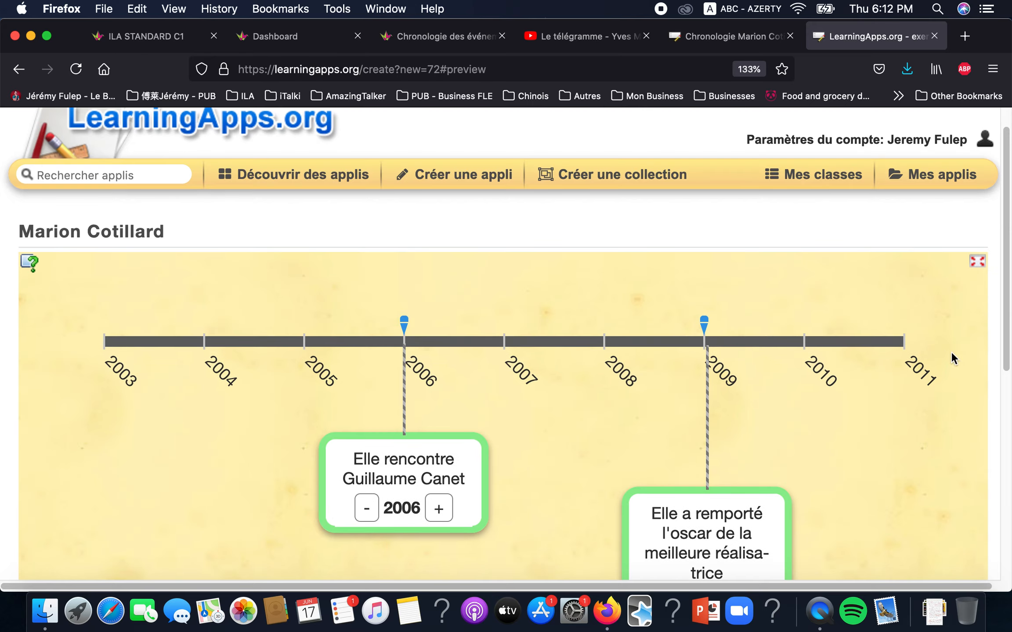
{"action": "scroll", "coordinate": [721, 265], "scroll_direction": "down", "scroll_amount": 8}
{"action": "scroll", "coordinate": [674, 263], "scroll_direction": "up", "scroll_amount": 7}
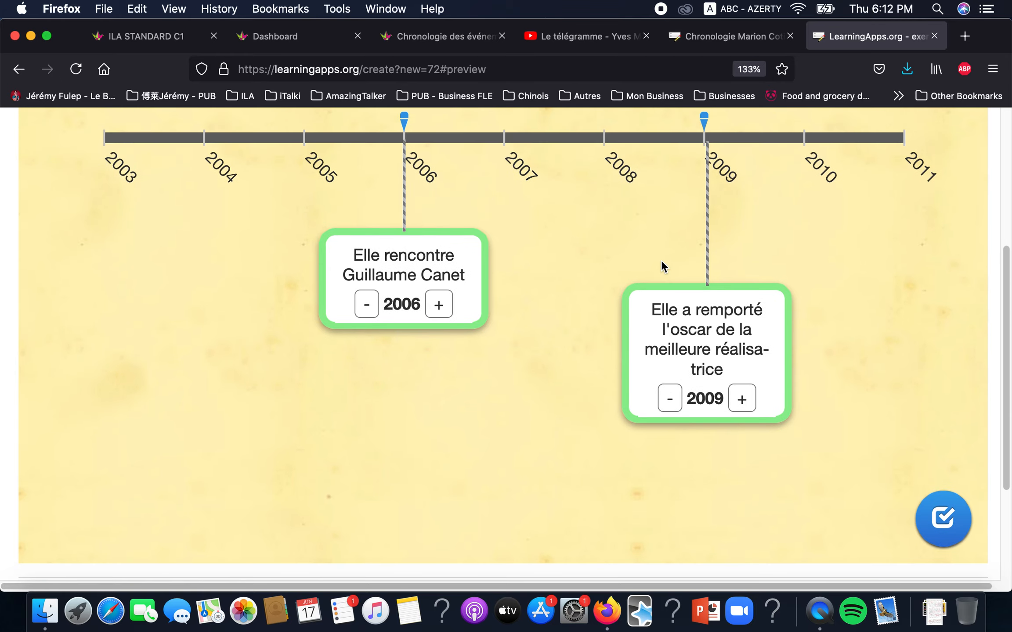
{"action": "scroll", "coordinate": [626, 274], "scroll_direction": "down", "scroll_amount": 8}
{"action": "scroll", "coordinate": [580, 275], "scroll_direction": "up", "scroll_amount": 5}
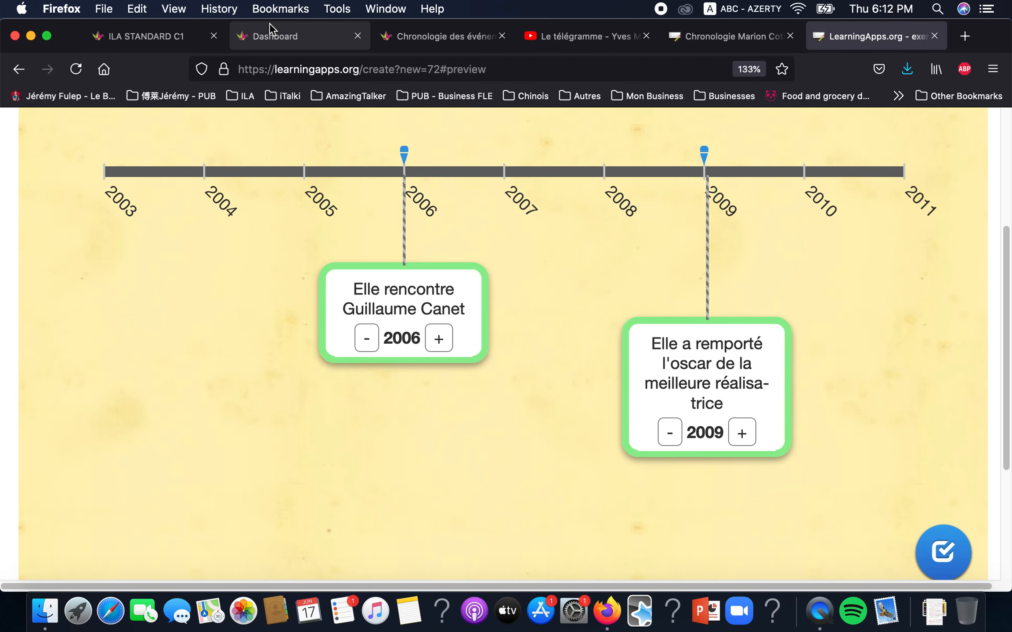
Step: Return from the Chronologie des événements padlet to the Padlet dashboard and delete that padlet, entering the confirmation code
{"action": "left_click", "coordinate": [142, 27]}
{"action": "left_click", "coordinate": [405, 37]}
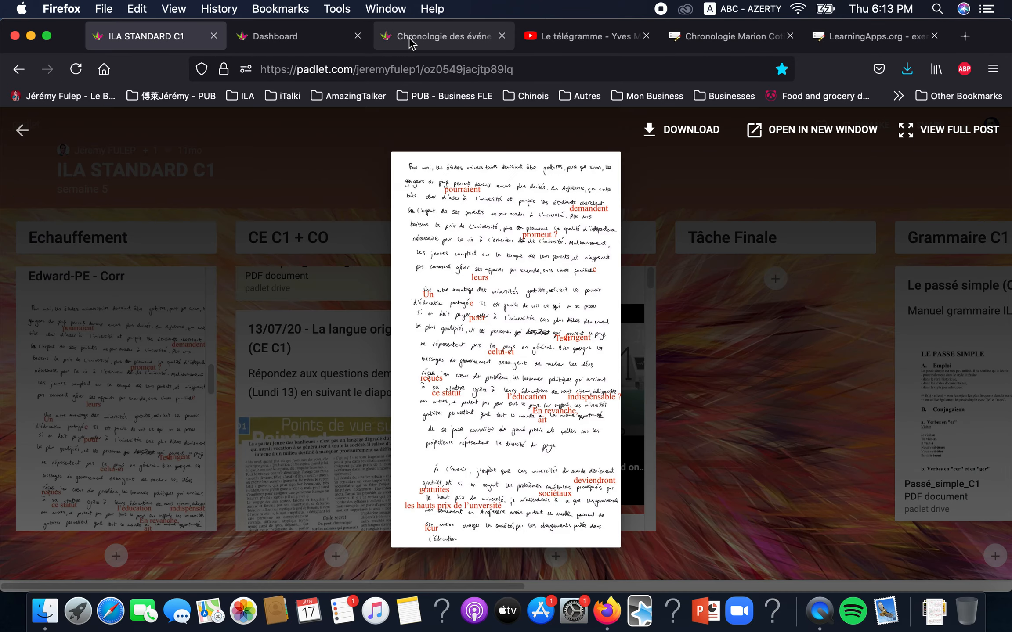
{"action": "left_click", "coordinate": [33, 127]}
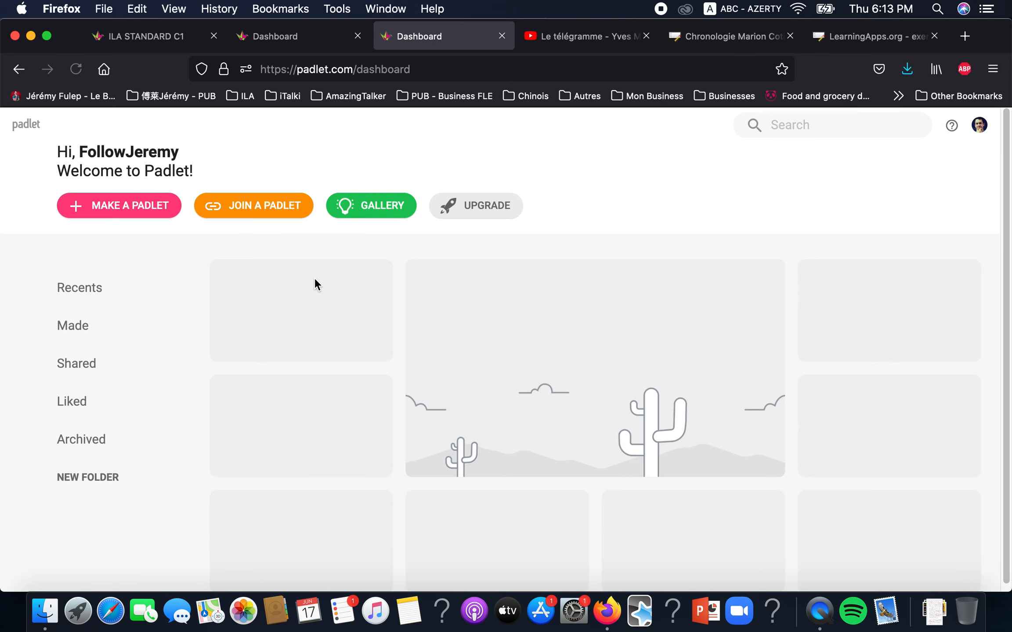
{"action": "left_click", "coordinate": [395, 315]}
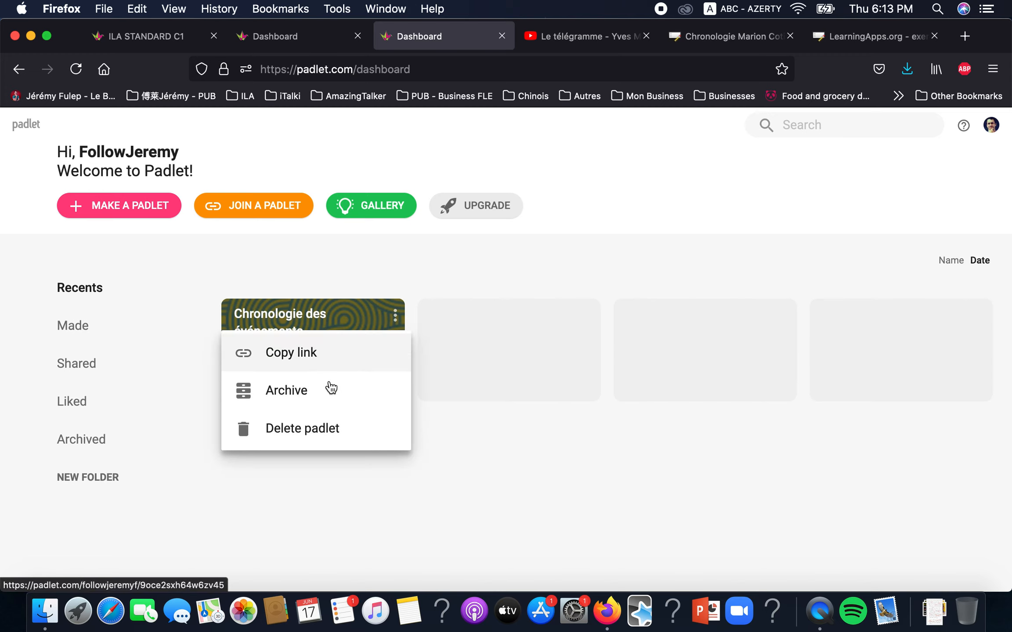
{"action": "left_click", "coordinate": [321, 437]}
{"action": "left_click", "coordinate": [465, 398]}
{"action": "type", "text": "1268"}
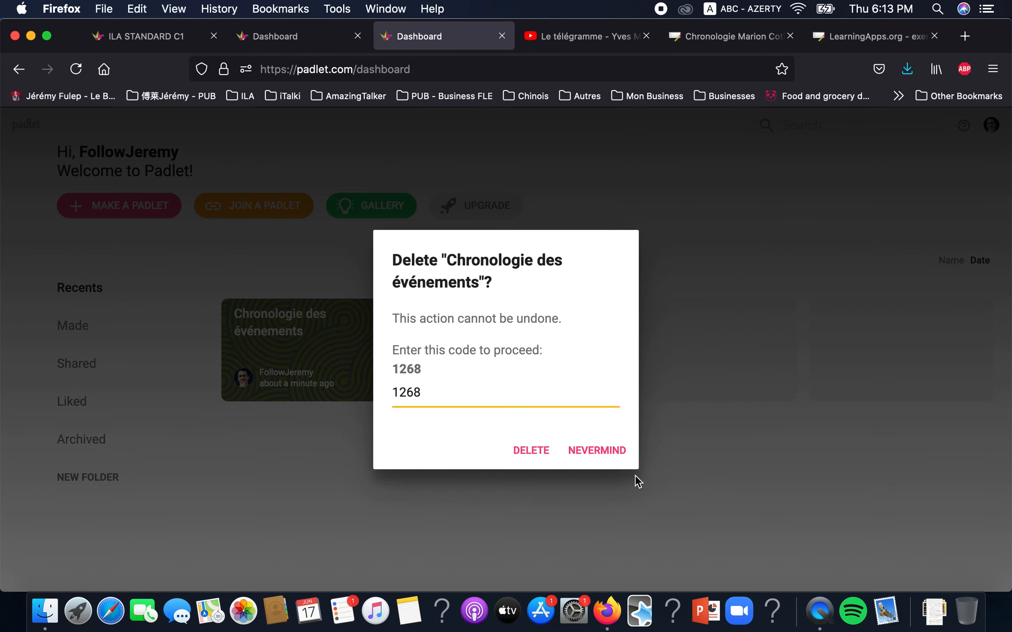
{"action": "left_click", "coordinate": [540, 439]}
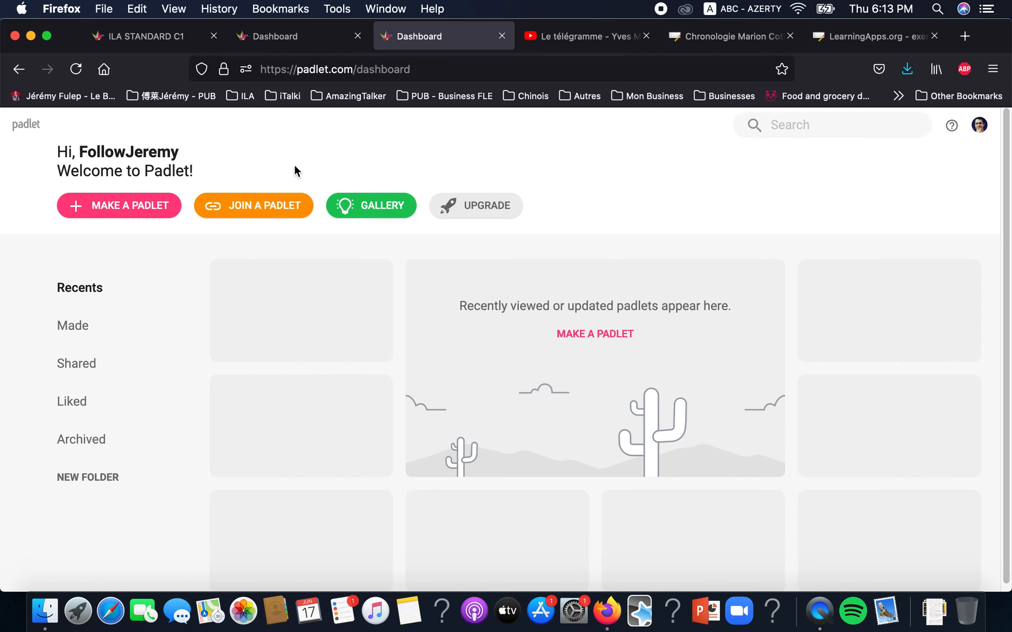
Step: Start making a new padlet and examine the available blank layouts, from Wall and Stream to Canvas and Timeline
{"action": "left_click", "coordinate": [153, 201]}
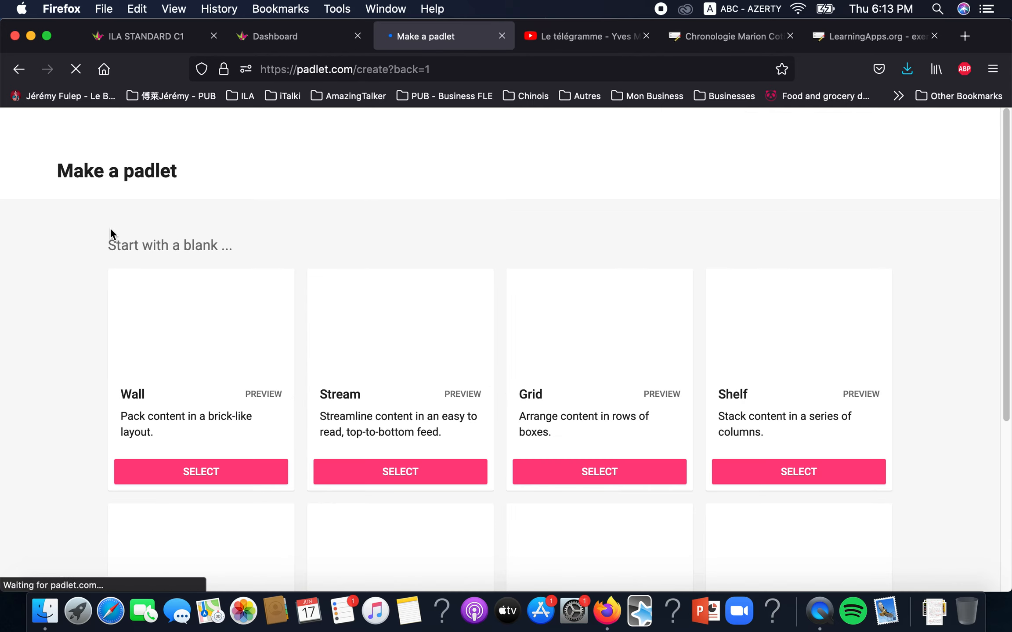
{"action": "scroll", "coordinate": [68, 265], "scroll_direction": "down", "scroll_amount": 5}
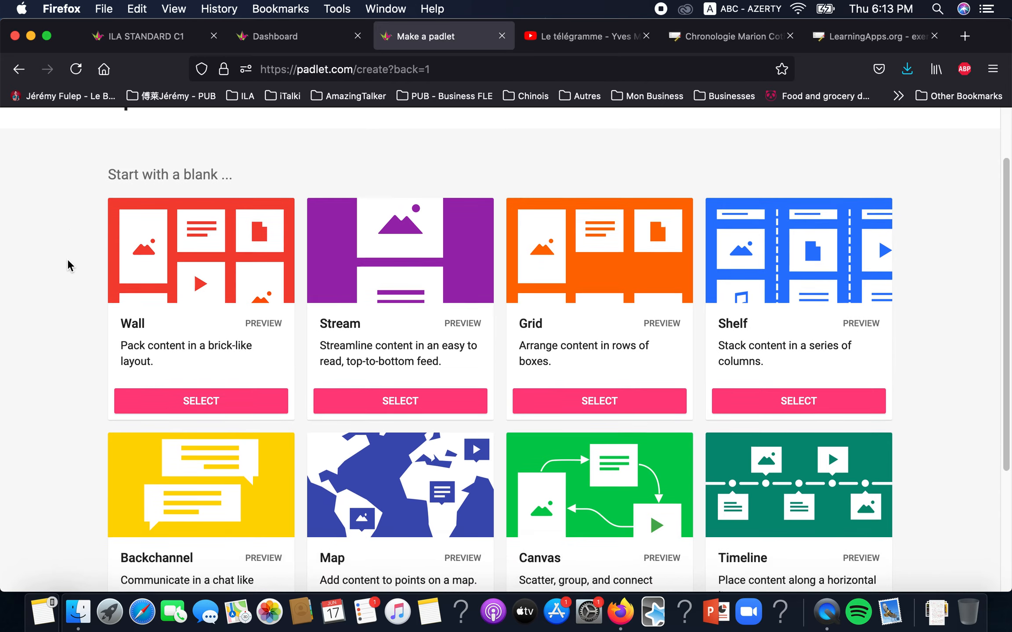
{"action": "scroll", "coordinate": [67, 265], "scroll_direction": "up", "scroll_amount": 1}
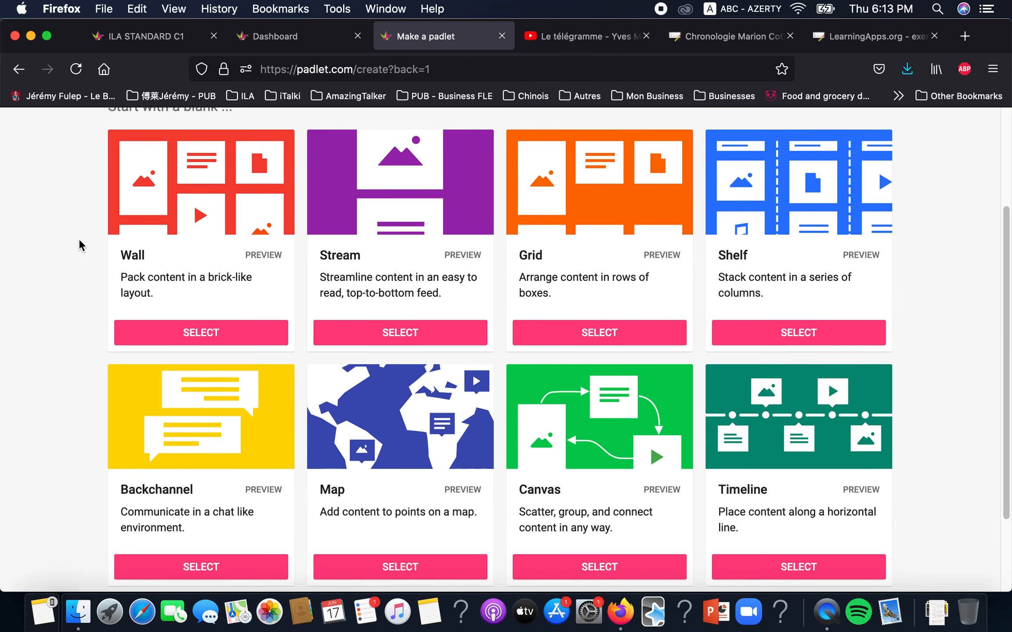
{"action": "scroll", "coordinate": [79, 245], "scroll_direction": "up", "scroll_amount": 2}
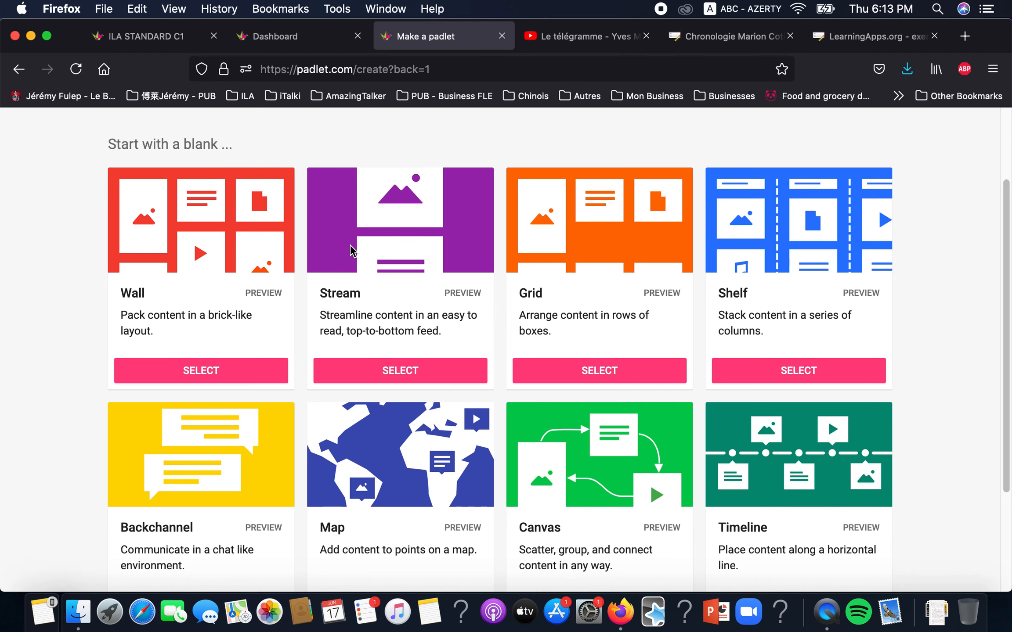
{"action": "scroll", "coordinate": [351, 250], "scroll_direction": "down", "scroll_amount": 4}
{"action": "scroll", "coordinate": [350, 250], "scroll_direction": "up", "scroll_amount": 3}
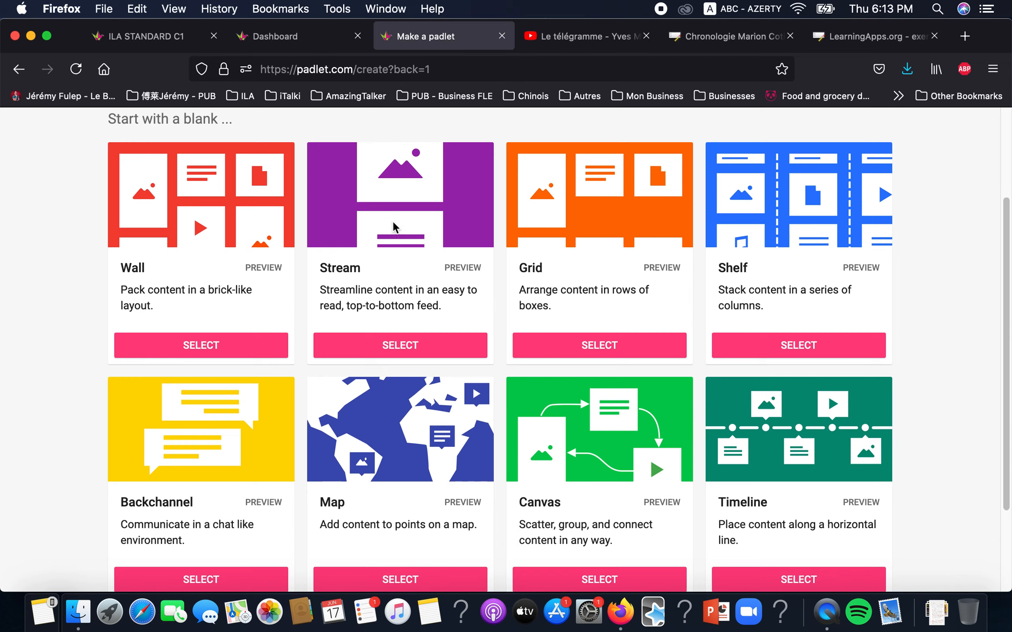
{"action": "scroll", "coordinate": [404, 189], "scroll_direction": "up", "scroll_amount": 1}
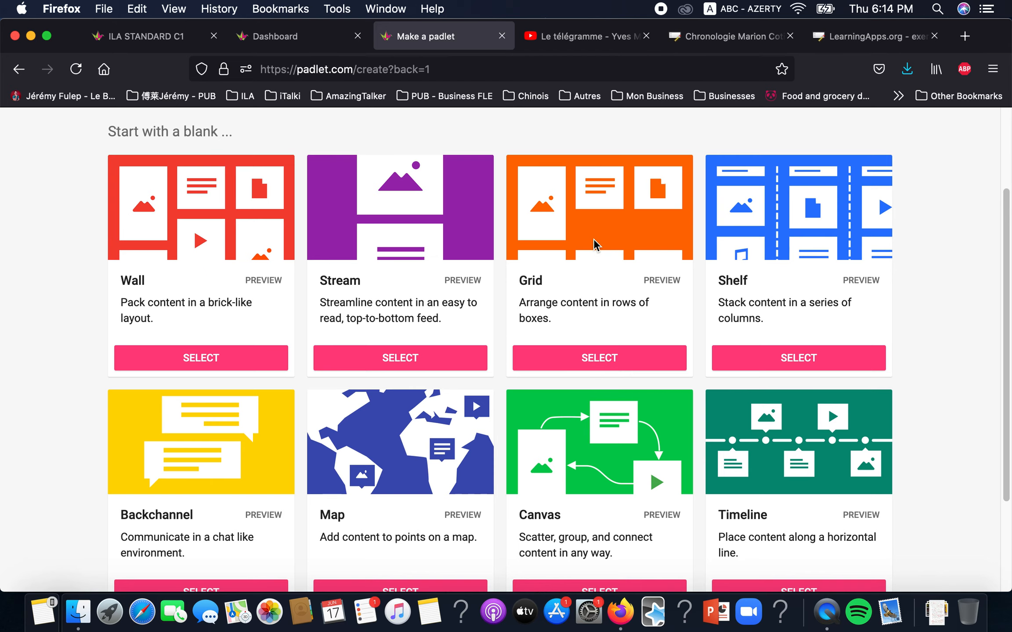
{"action": "scroll", "coordinate": [605, 228], "scroll_direction": "down", "scroll_amount": 3}
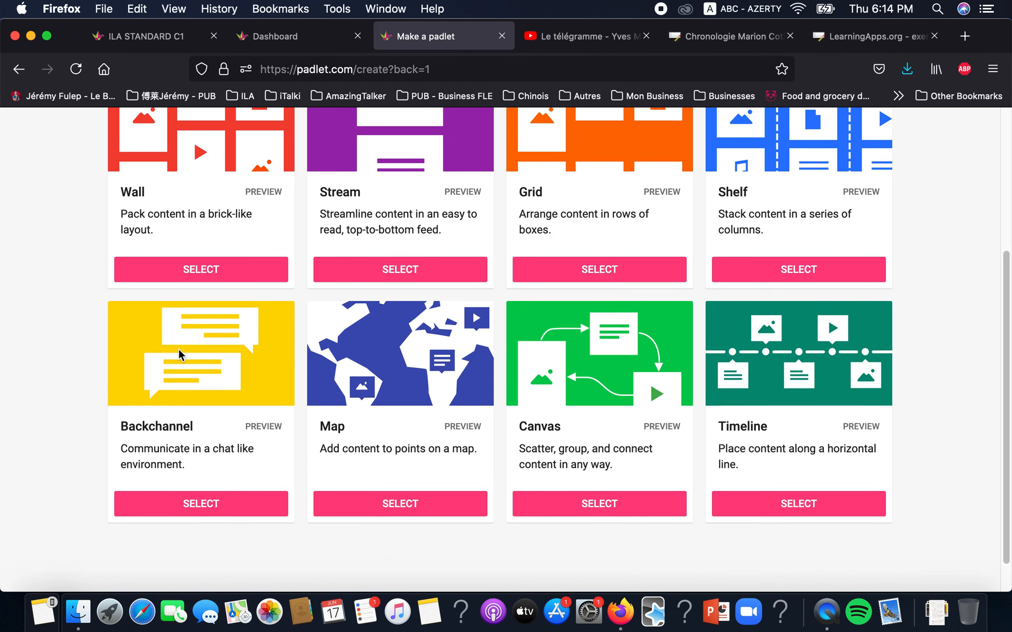
{"action": "scroll", "coordinate": [182, 360], "scroll_direction": "up", "scroll_amount": 1}
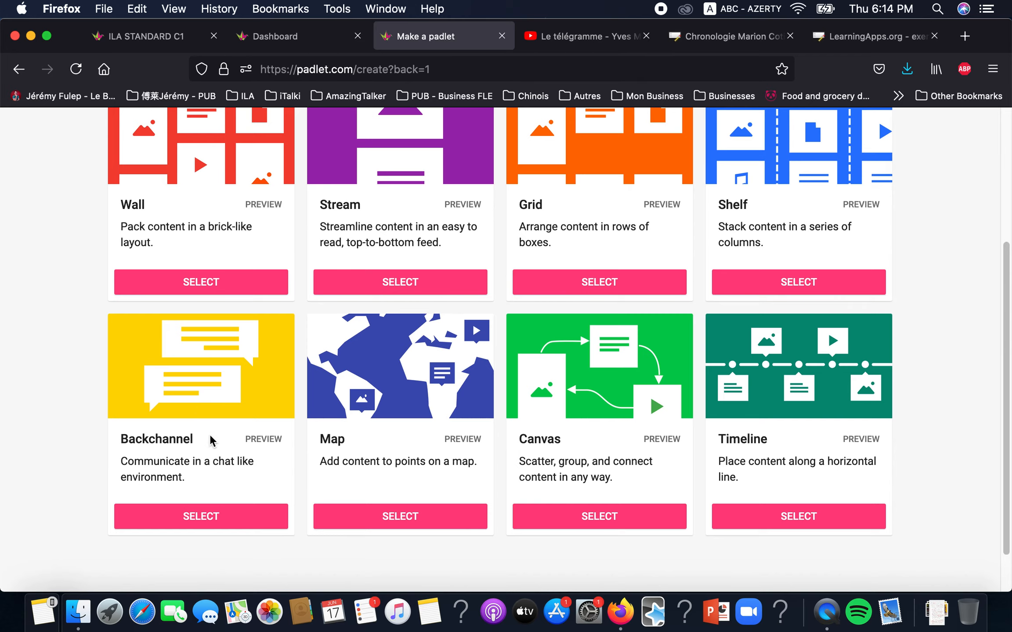
{"action": "scroll", "coordinate": [210, 439], "scroll_direction": "up", "scroll_amount": 3}
{"action": "scroll", "coordinate": [198, 422], "scroll_direction": "up", "scroll_amount": 3}
{"action": "scroll", "coordinate": [197, 421], "scroll_direction": "down", "scroll_amount": 2}
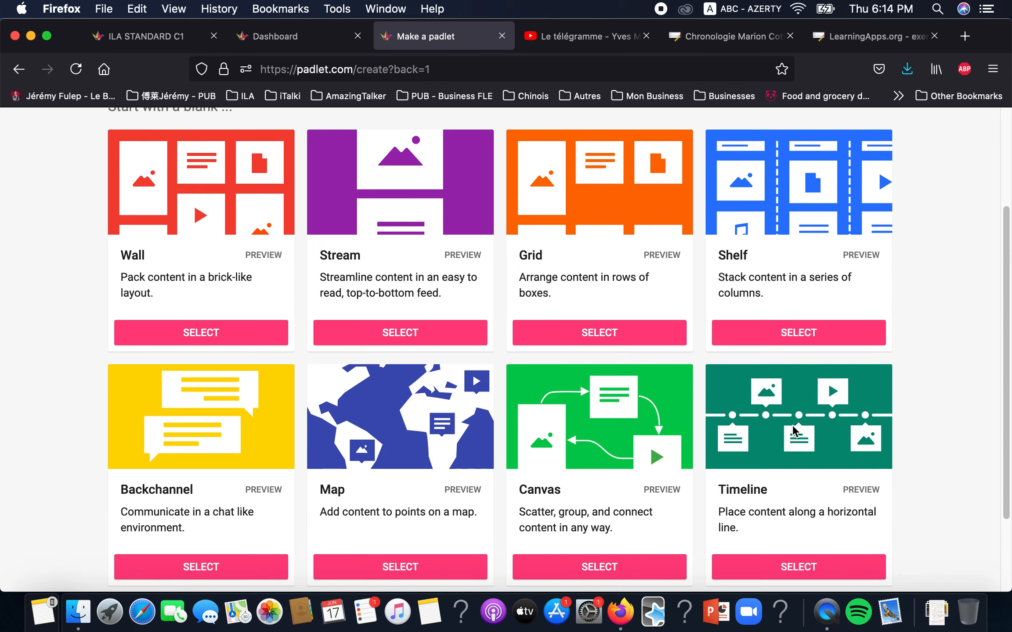
Step: Switch to the Chronologie Marion Cotillard exercise on LearningApps and look over its timeline, event cards and sharing options
{"action": "left_click", "coordinate": [755, 37]}
{"action": "scroll", "coordinate": [440, 284], "scroll_direction": "up", "scroll_amount": 4}
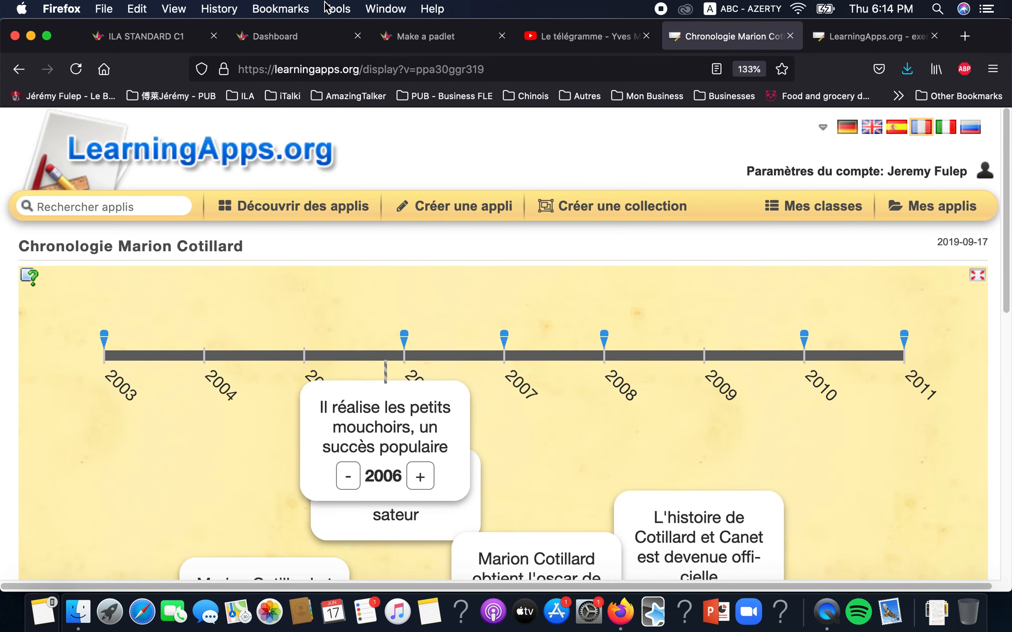
{"action": "scroll", "coordinate": [416, 345], "scroll_direction": "down", "scroll_amount": 8}
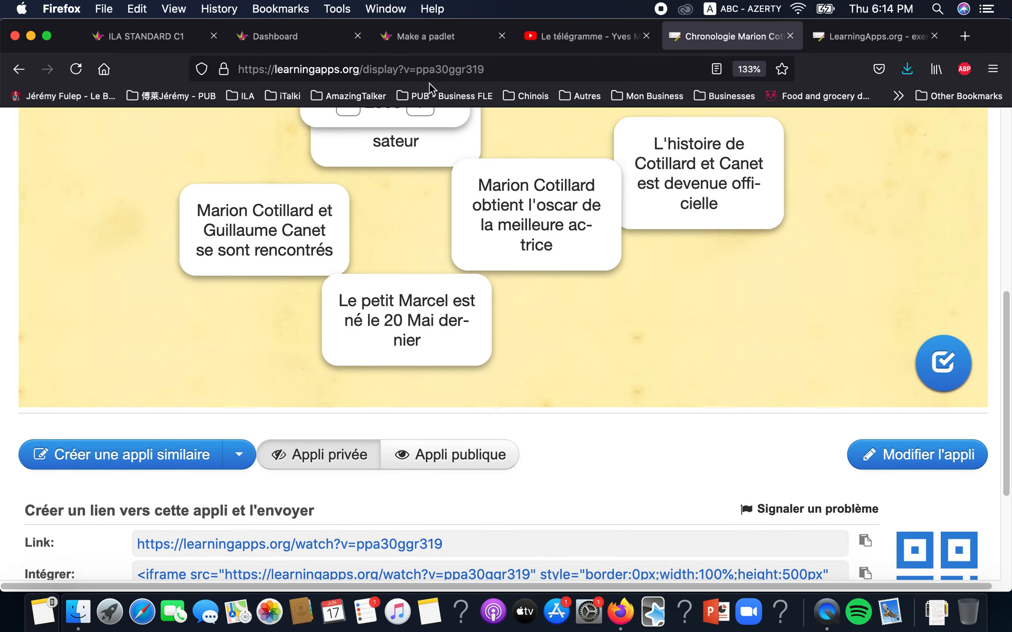
Step: Return to Padlet's Make a padlet page and review the blank layouts again, from Wall and Shelf to Canvas and Timeline
{"action": "left_click", "coordinate": [394, 42]}
{"action": "scroll", "coordinate": [524, 328], "scroll_direction": "up", "scroll_amount": 3}
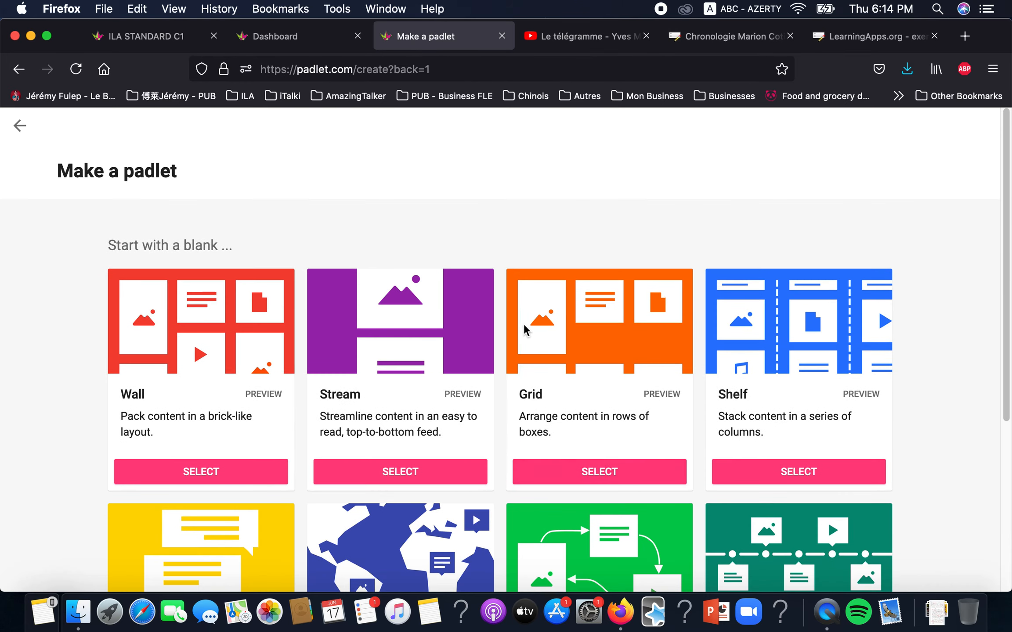
{"action": "scroll", "coordinate": [524, 327], "scroll_direction": "down", "scroll_amount": 4}
{"action": "scroll", "coordinate": [524, 327], "scroll_direction": "up", "scroll_amount": 2}
{"action": "scroll", "coordinate": [525, 327], "scroll_direction": "up", "scroll_amount": 2}
{"action": "scroll", "coordinate": [525, 329], "scroll_direction": "down", "scroll_amount": 3}
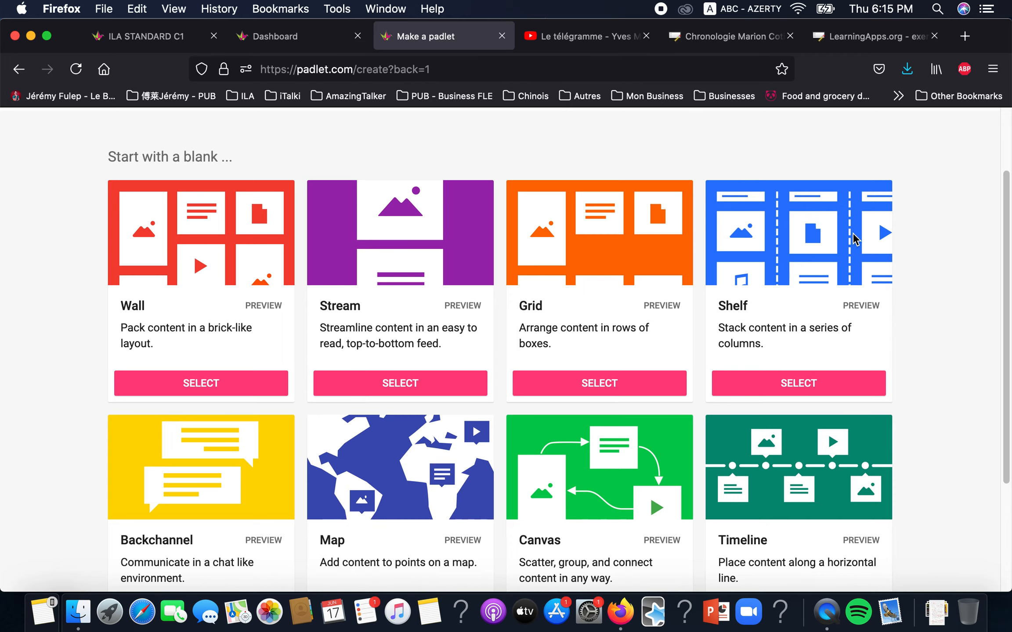
{"action": "scroll", "coordinate": [855, 240], "scroll_direction": "up", "scroll_amount": 3}
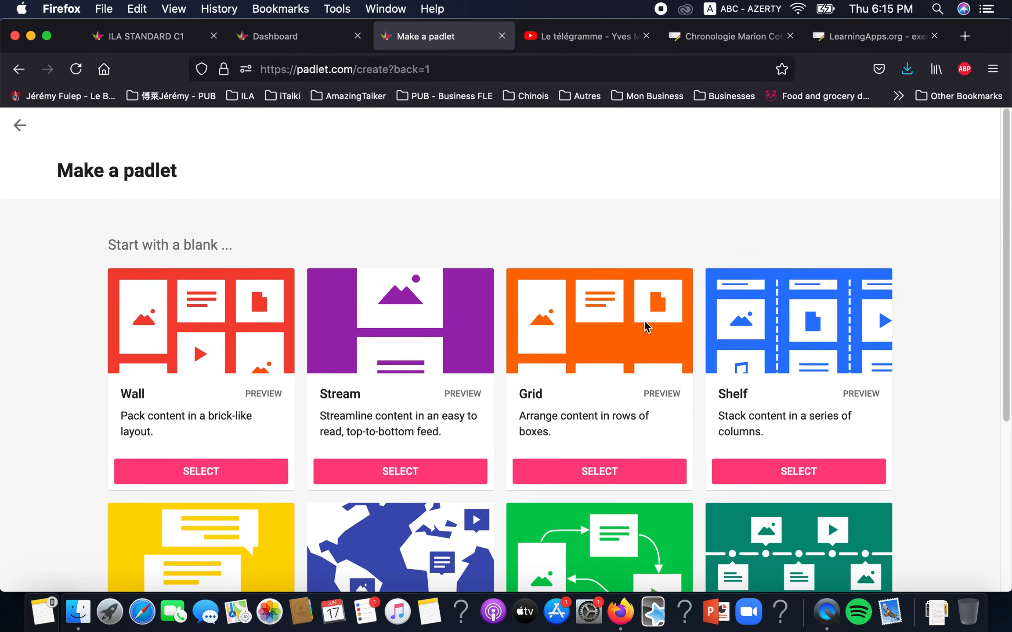
{"action": "scroll", "coordinate": [645, 327], "scroll_direction": "down", "scroll_amount": 3}
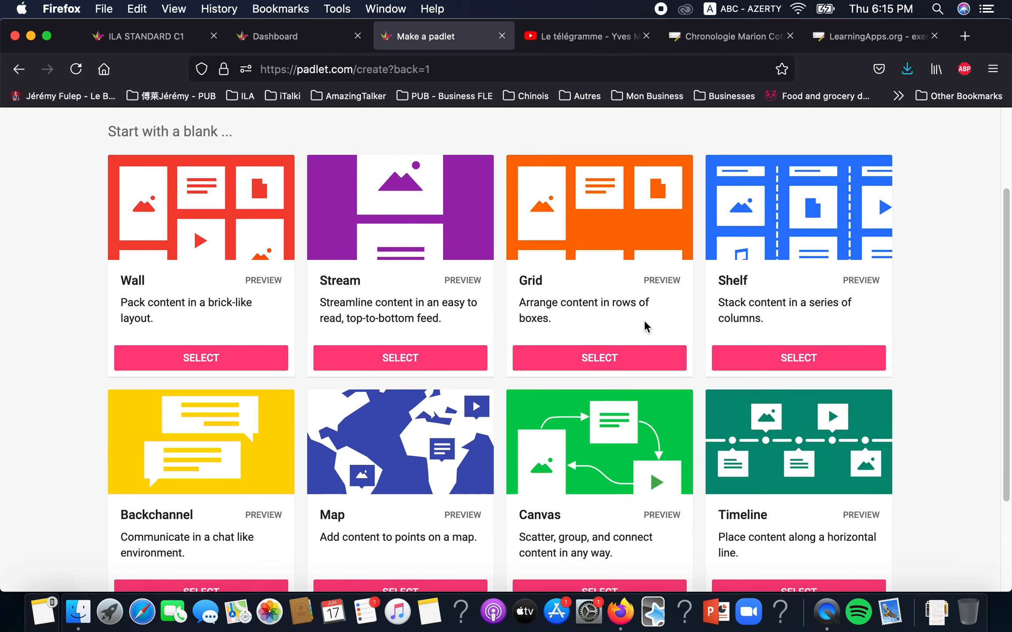